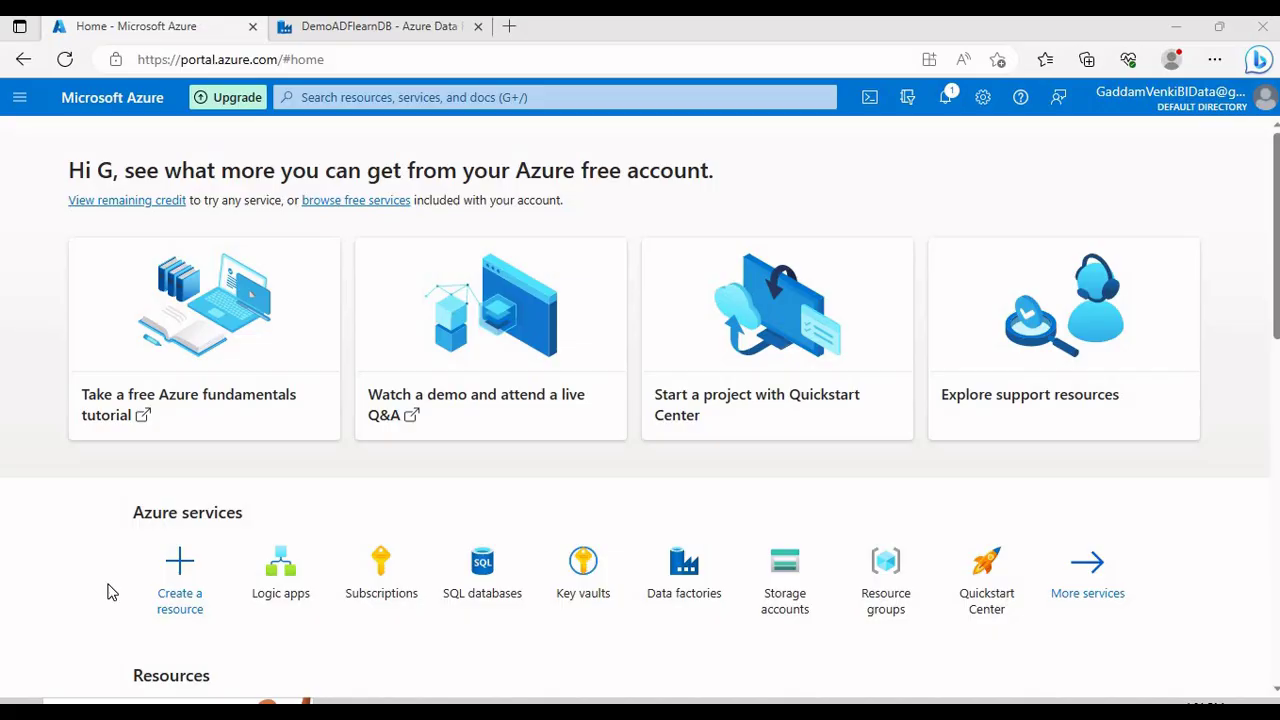
Step: Start a new logic app in the DevelopmentEnvironment resource group and name it DemoValidation
click(280, 566)
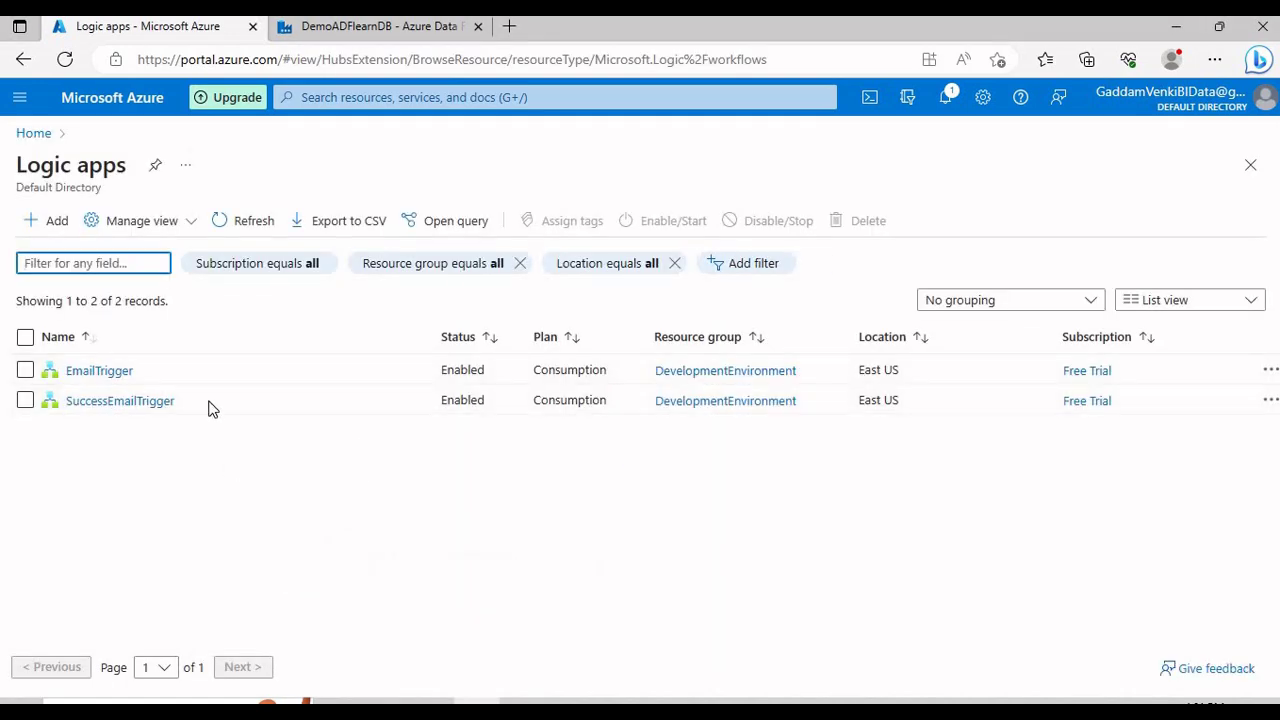
click(50, 222)
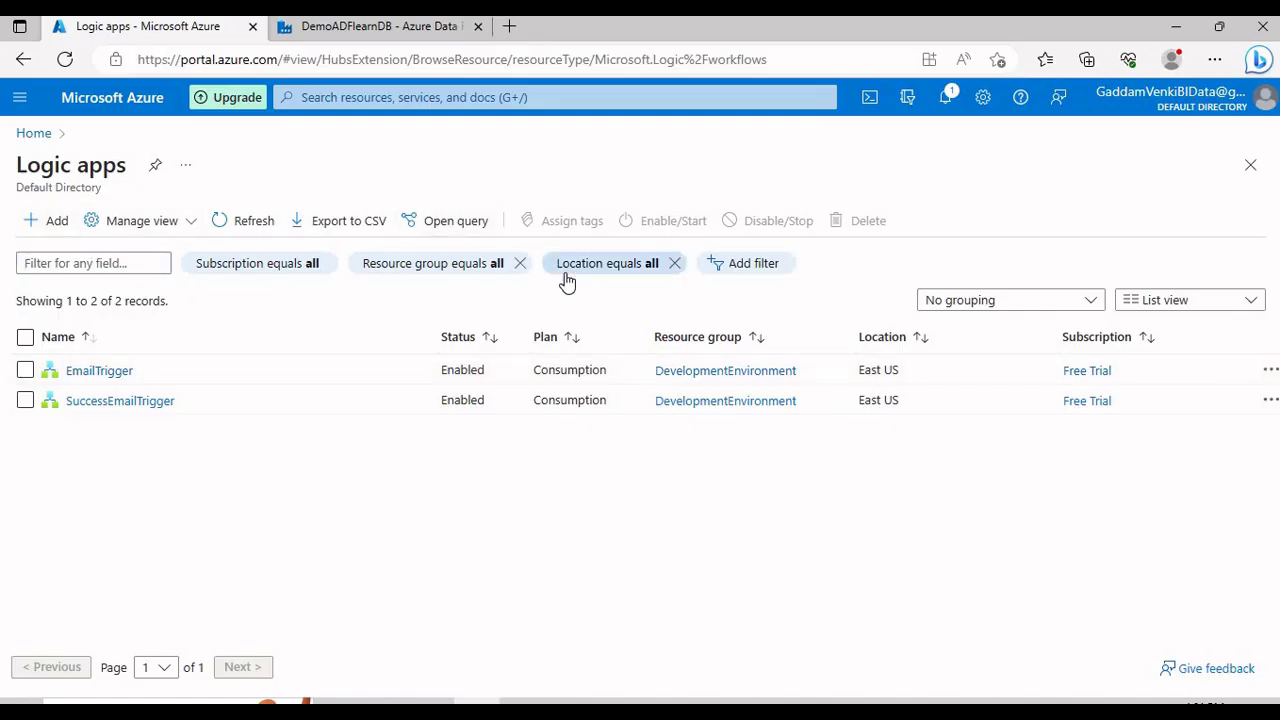
click(55, 221)
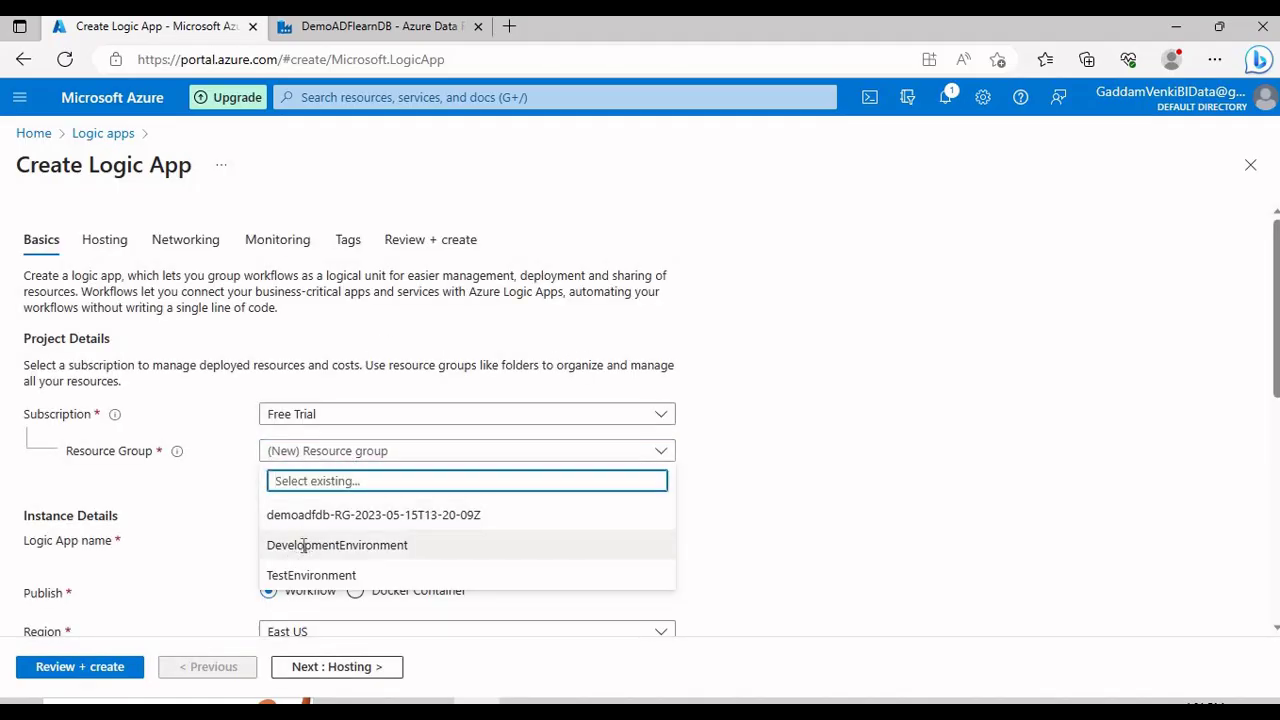
click(297, 543)
click(361, 540)
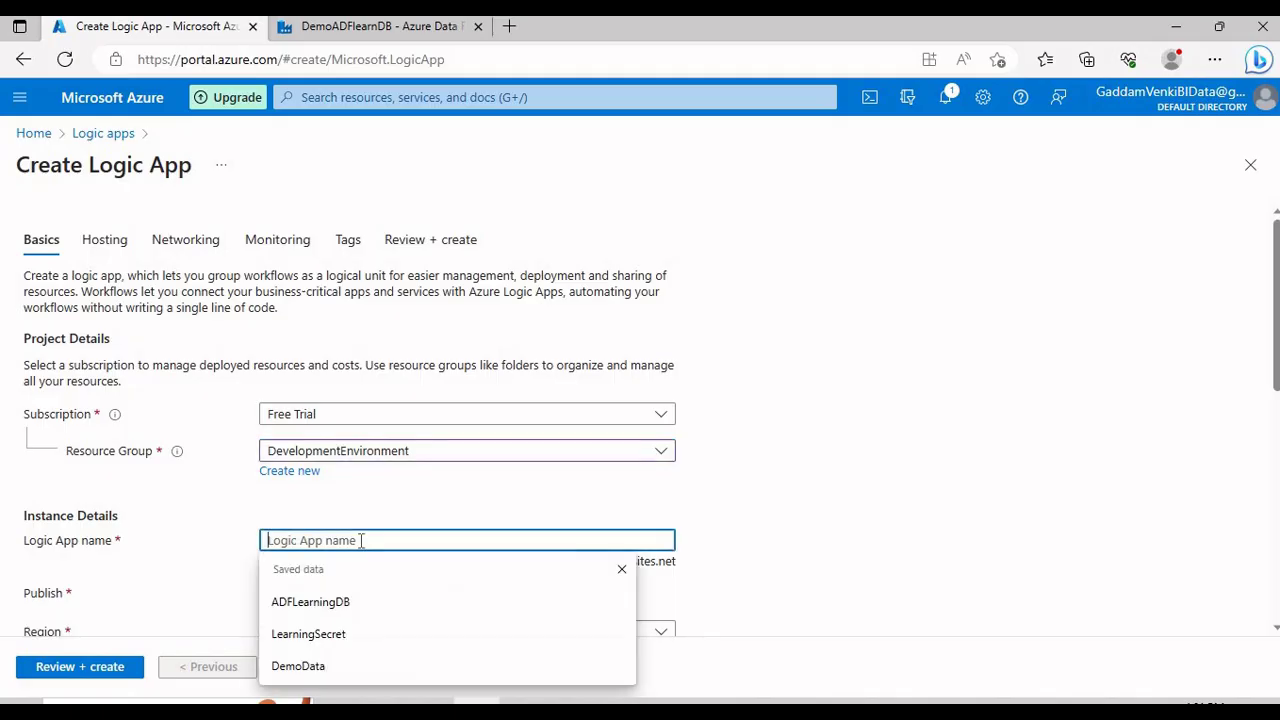
text(DemoV)
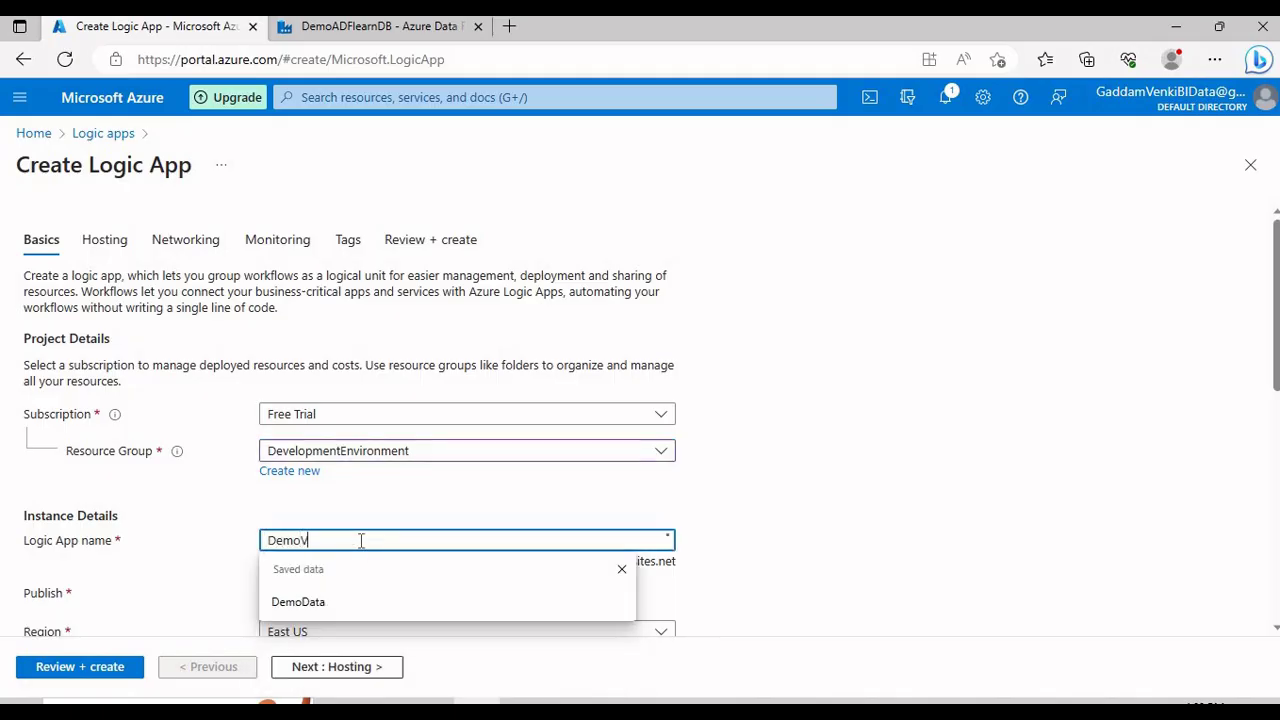
text(alidation)
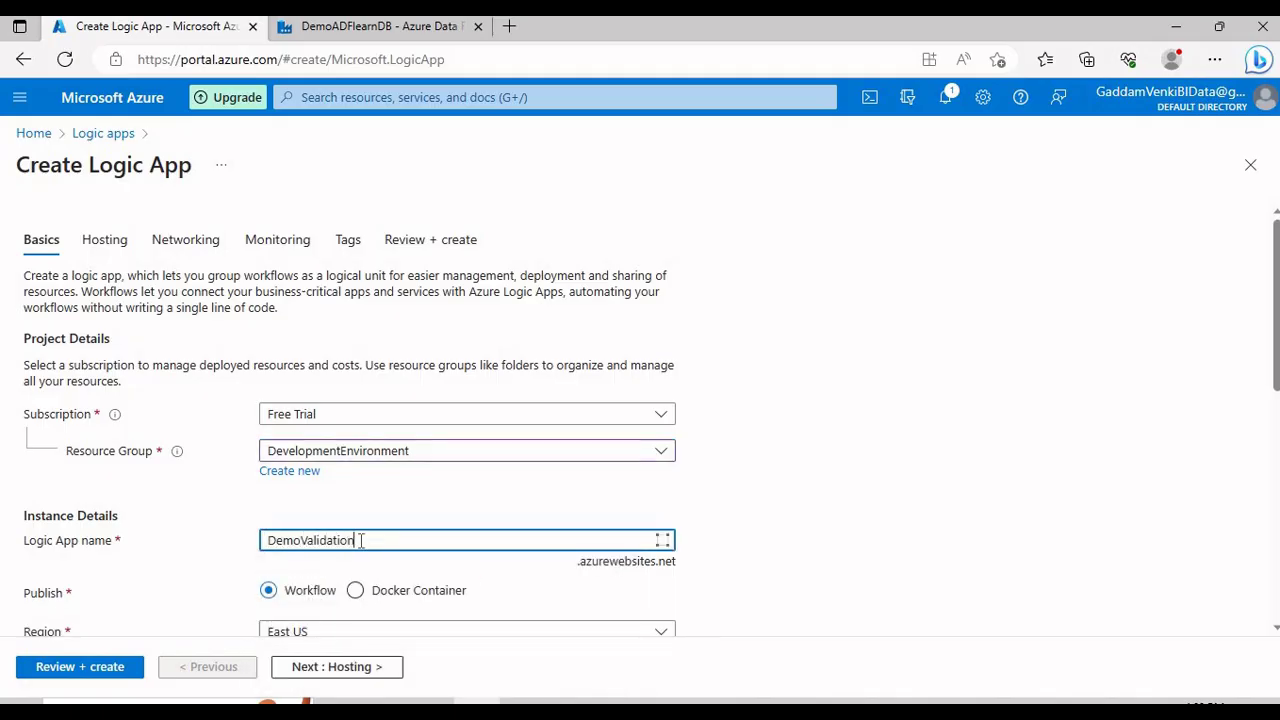
Step: Set the logic app's plan type to Consumption and check the remaining basic settings
scroll(1035, 617, down, 2)
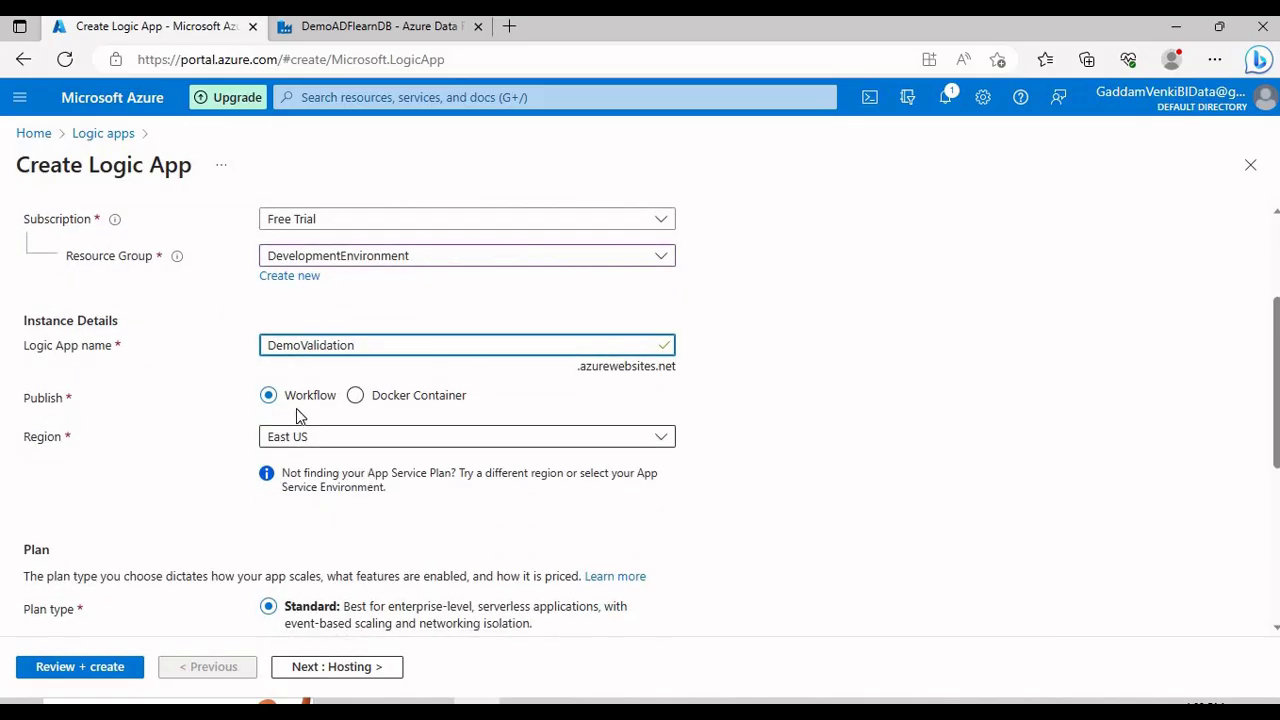
scroll(329, 478, down, 2)
click(297, 460)
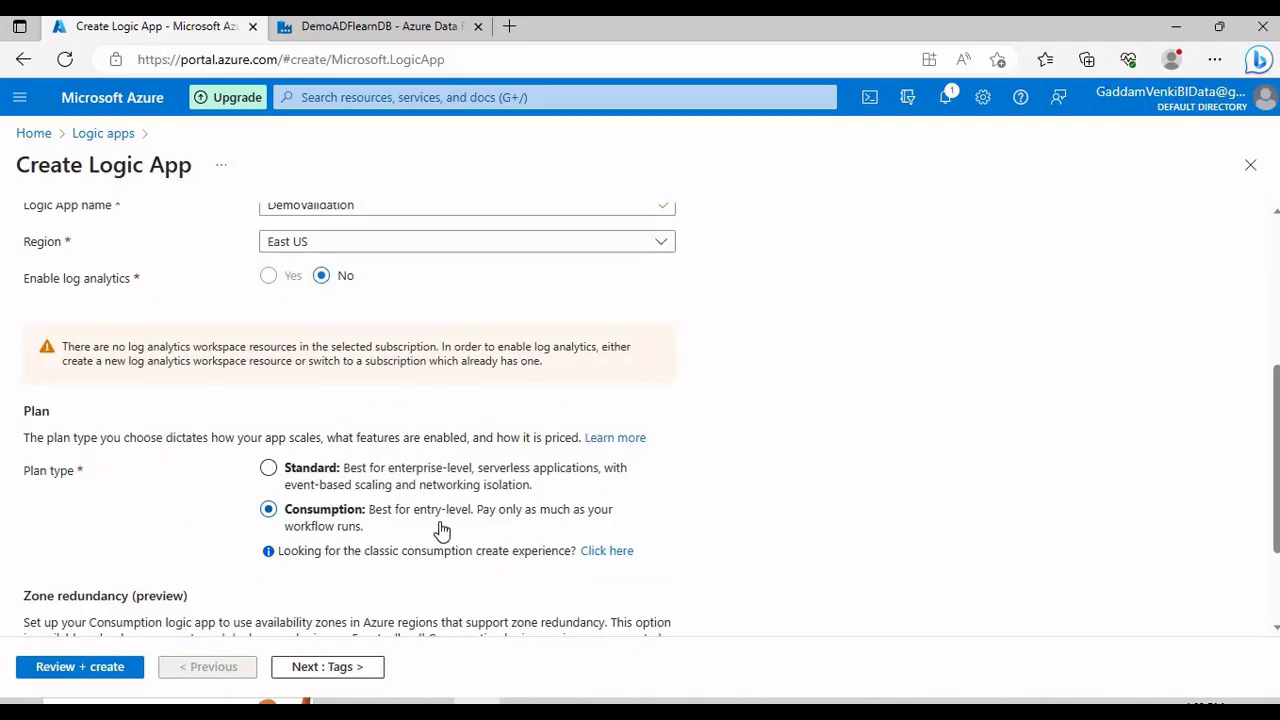
scroll(440, 529, down, 2)
scroll(358, 407, up, 4)
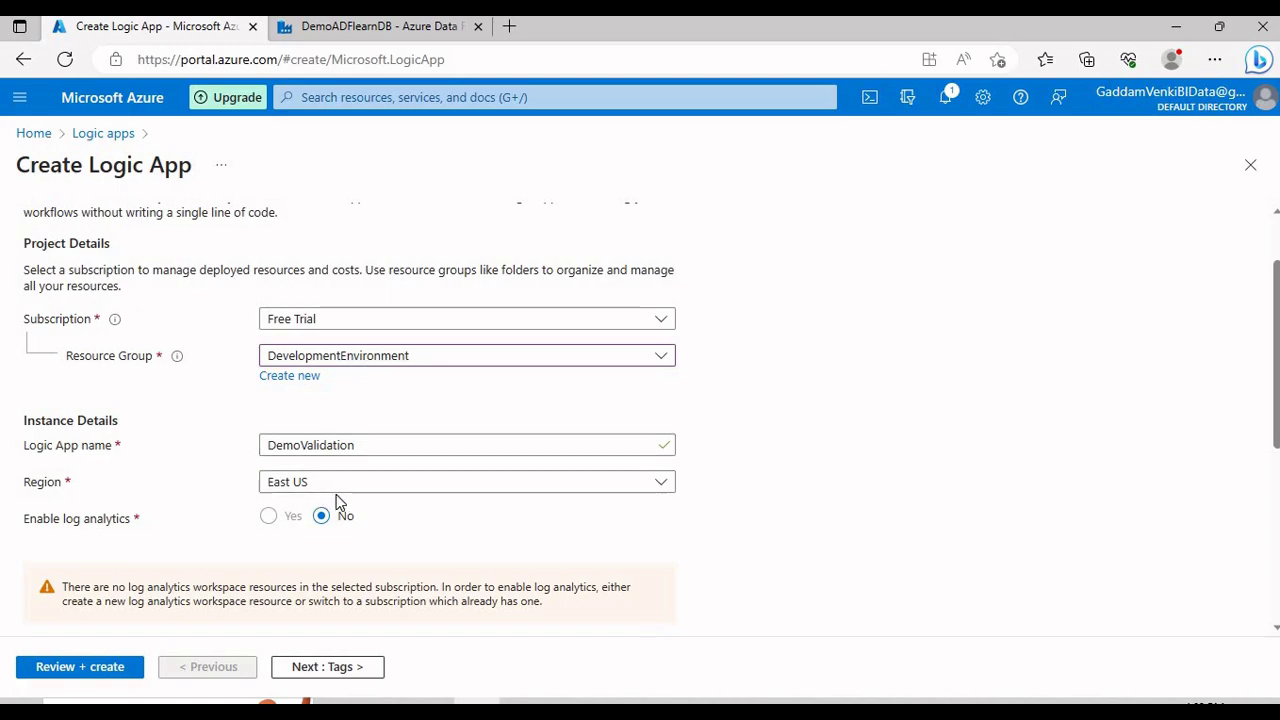
scroll(337, 500, down, 3)
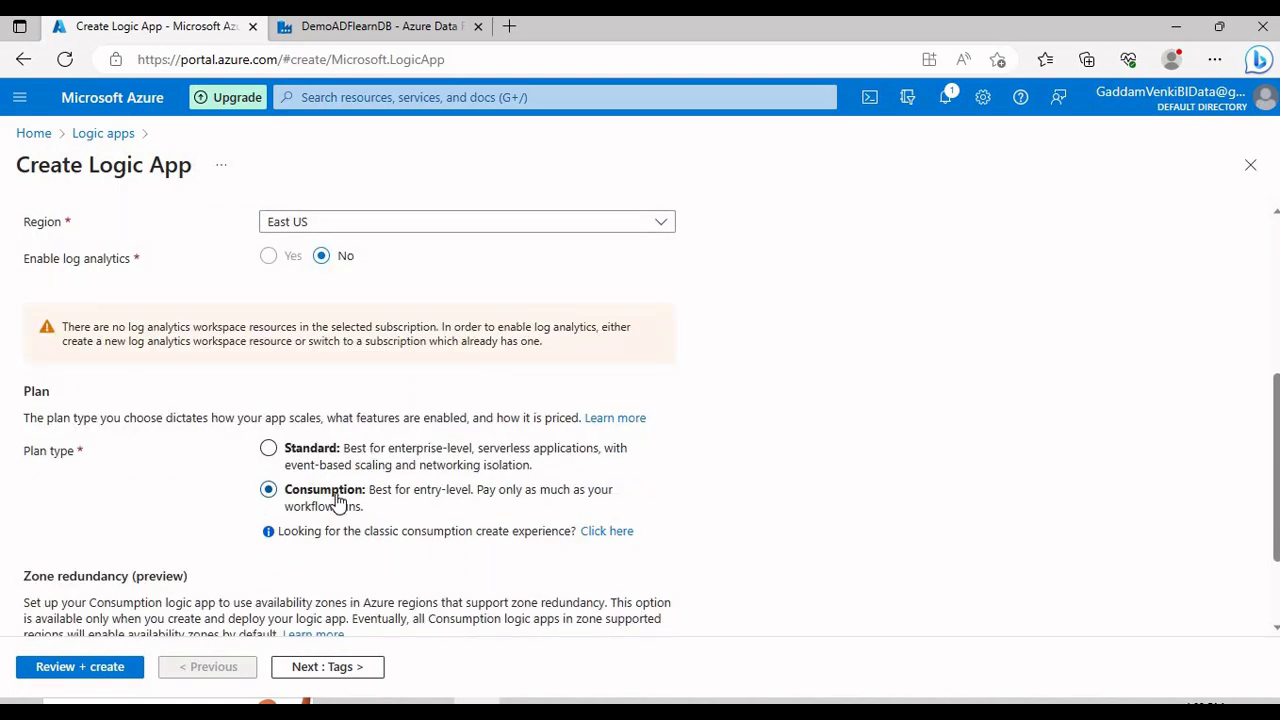
scroll(337, 500, down, 3)
Step: Review and create the logic app, open the deployed resource and dismiss the deployment notification
click(120, 667)
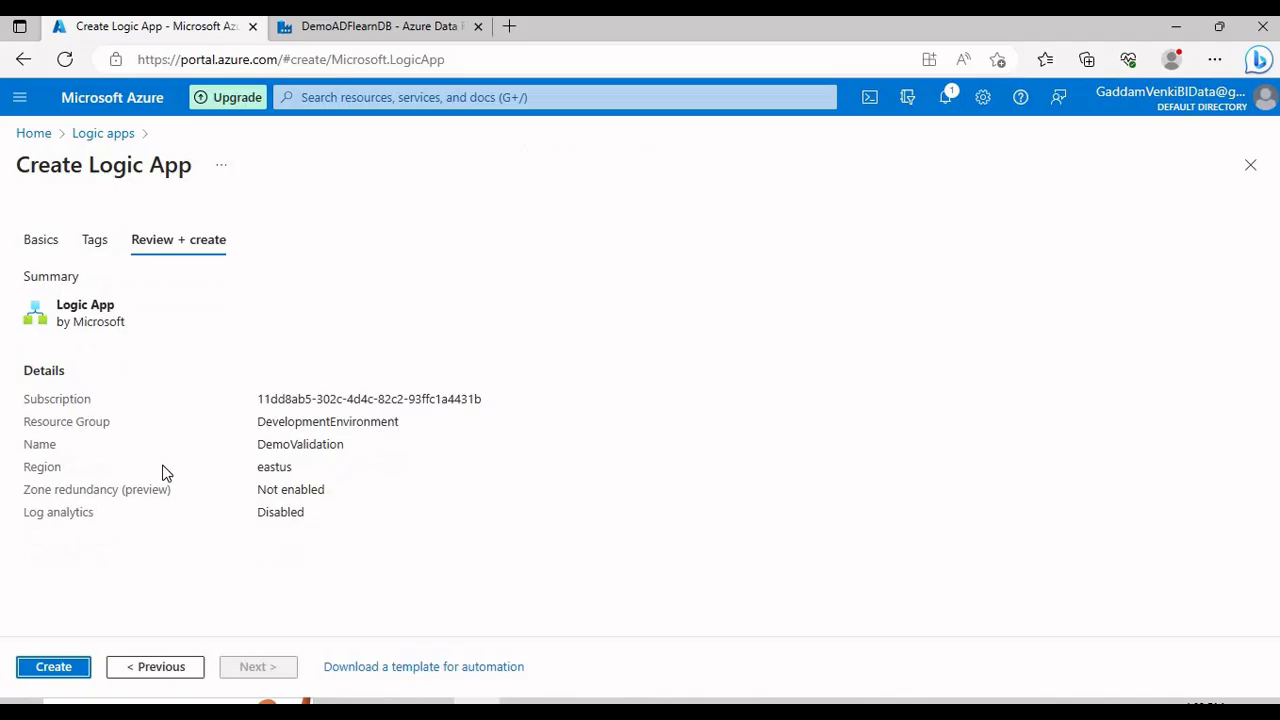
click(54, 668)
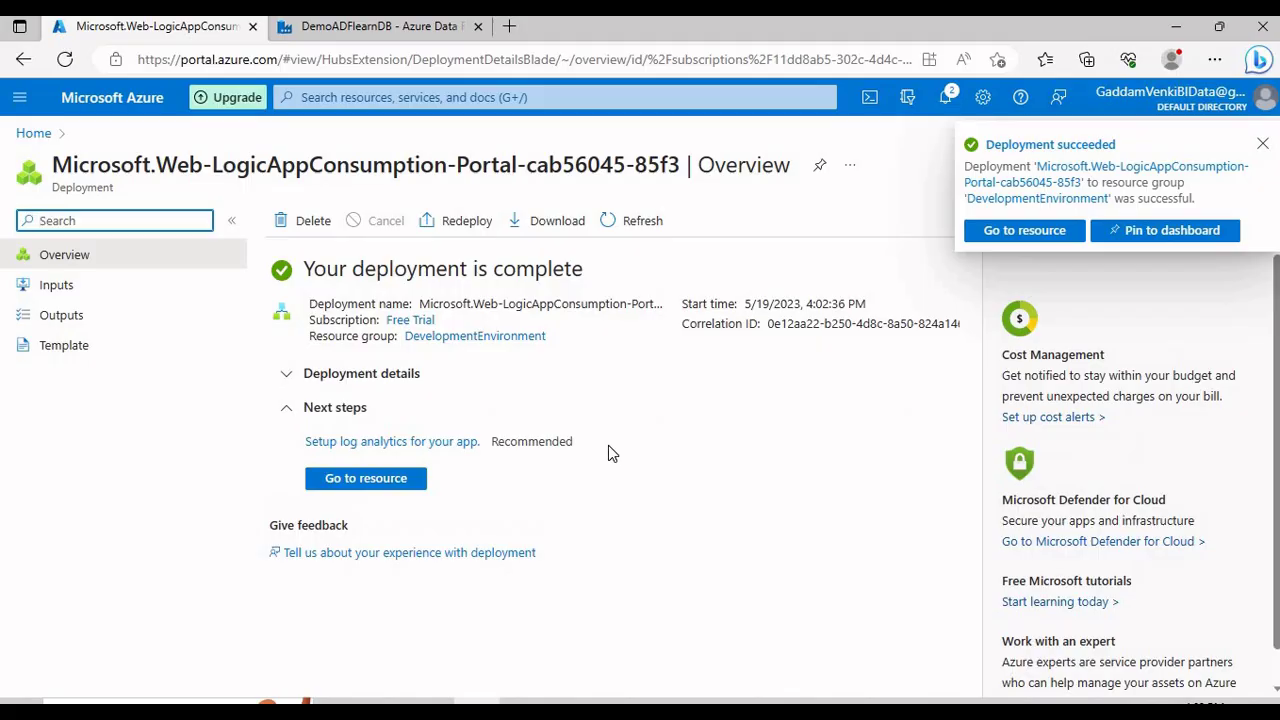
click(391, 485)
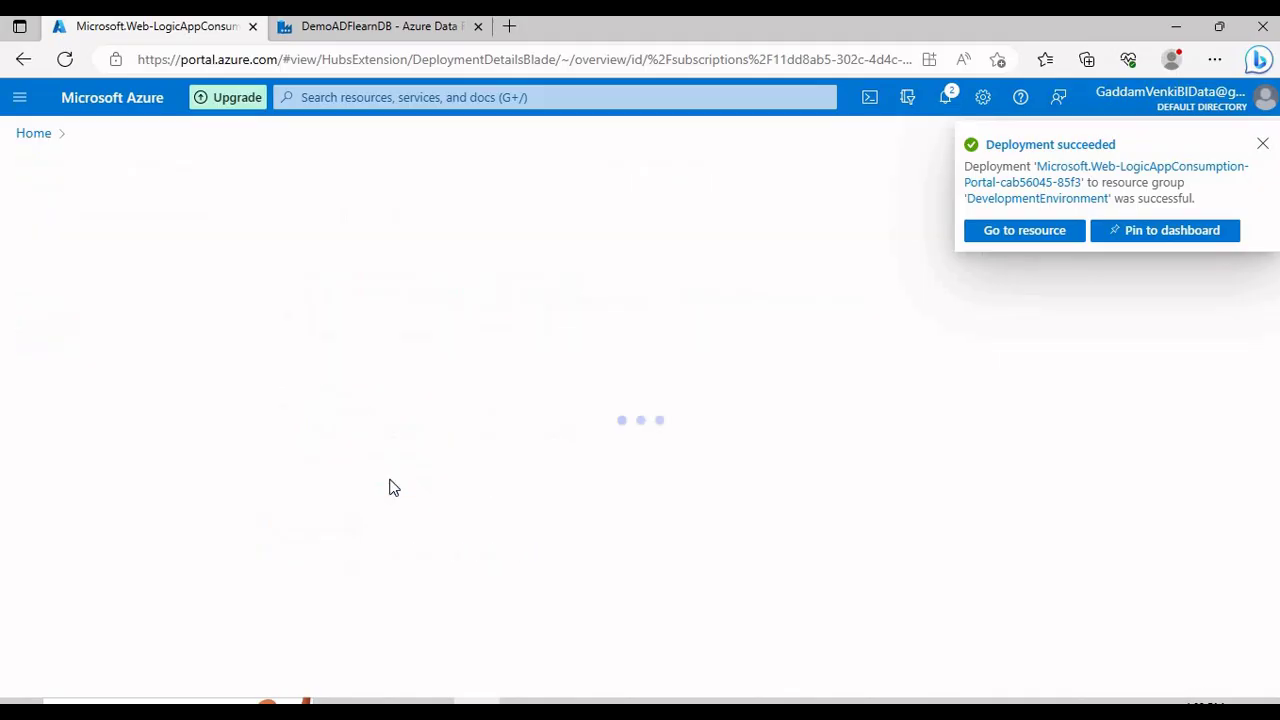
click(1262, 143)
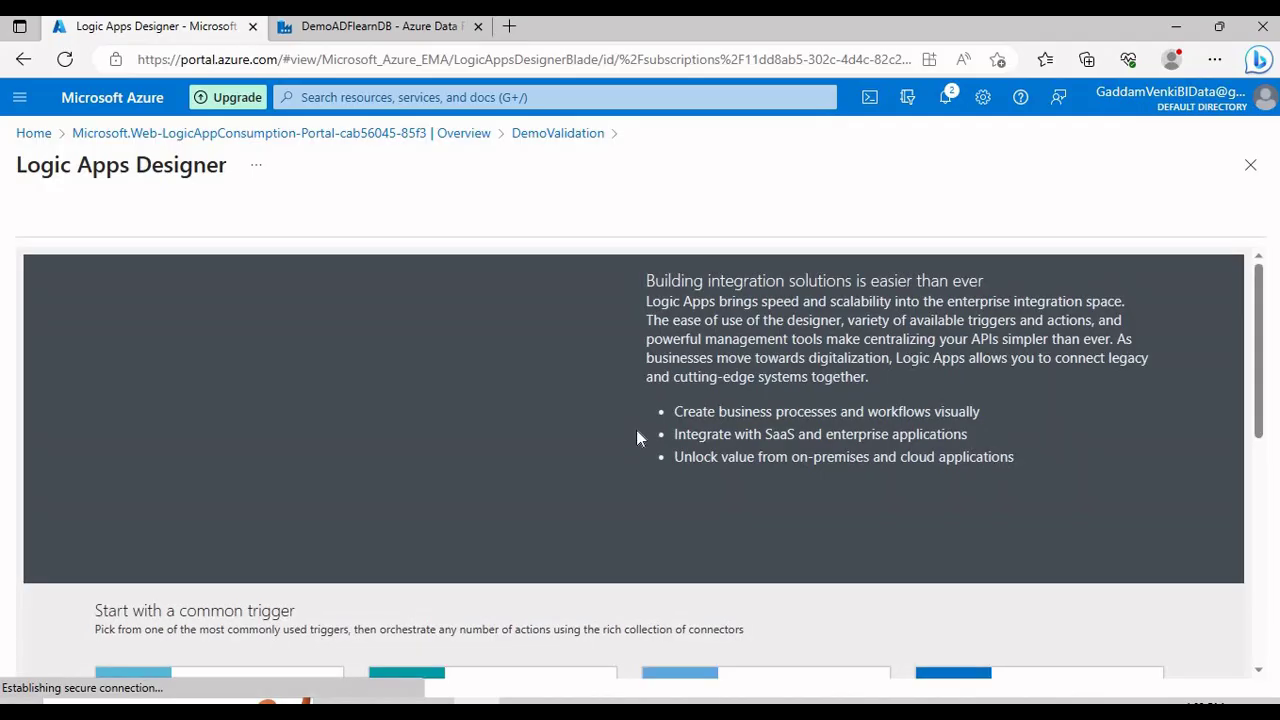
Step: Start from a blank workflow and add the Request connector's "When a HTTP request is received" trigger
scroll(645, 430, down, 1)
scroll(649, 433, down, 7)
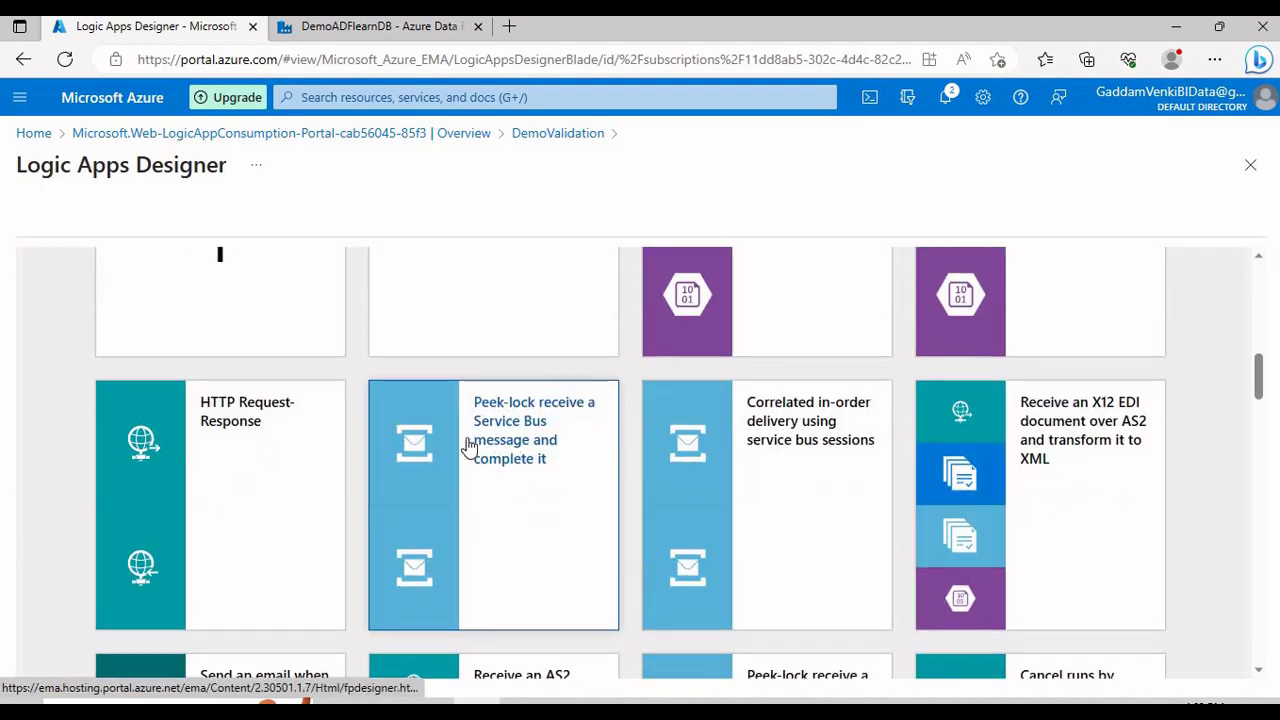
scroll(462, 441, up, 1)
scroll(462, 441, up, 1)
click(271, 449)
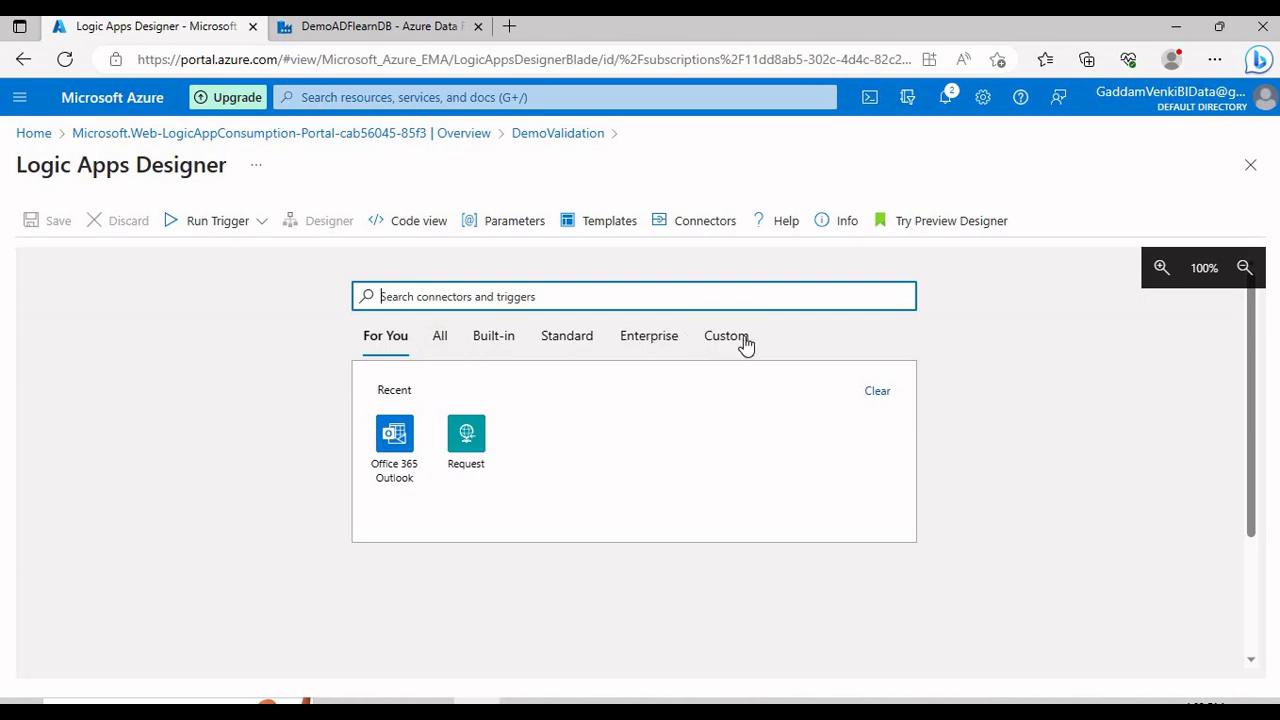
click(470, 438)
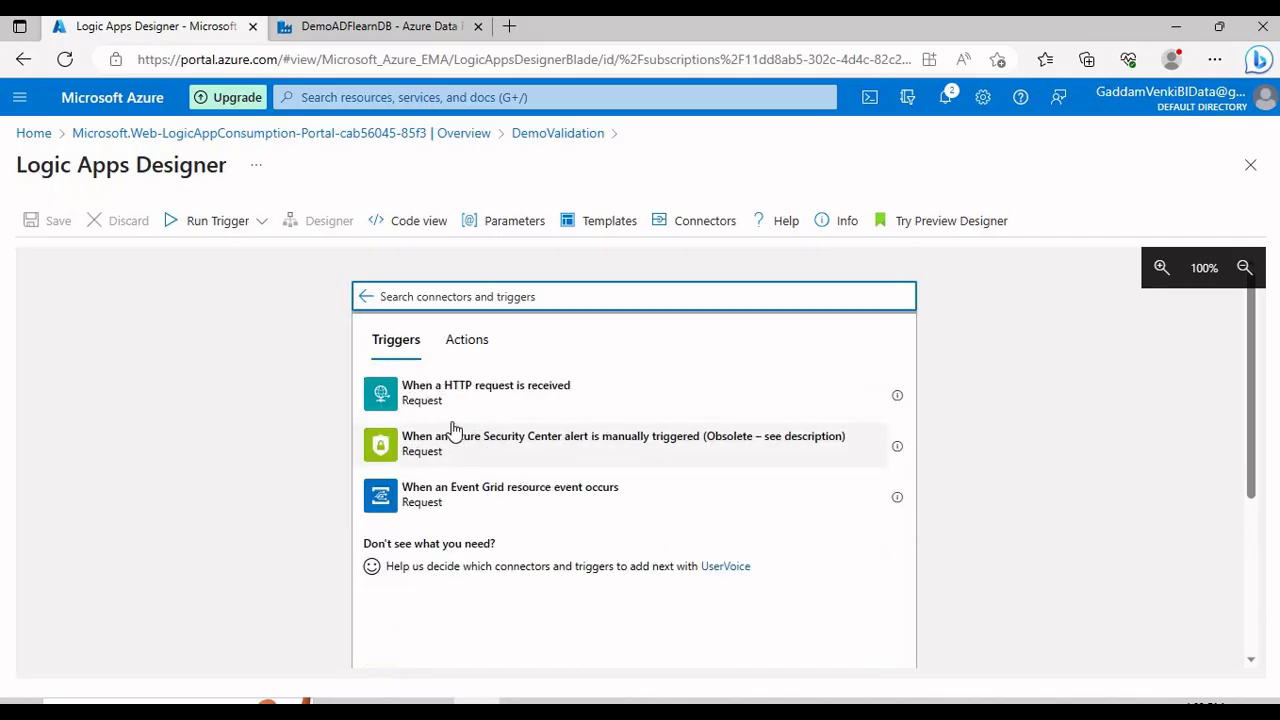
click(443, 407)
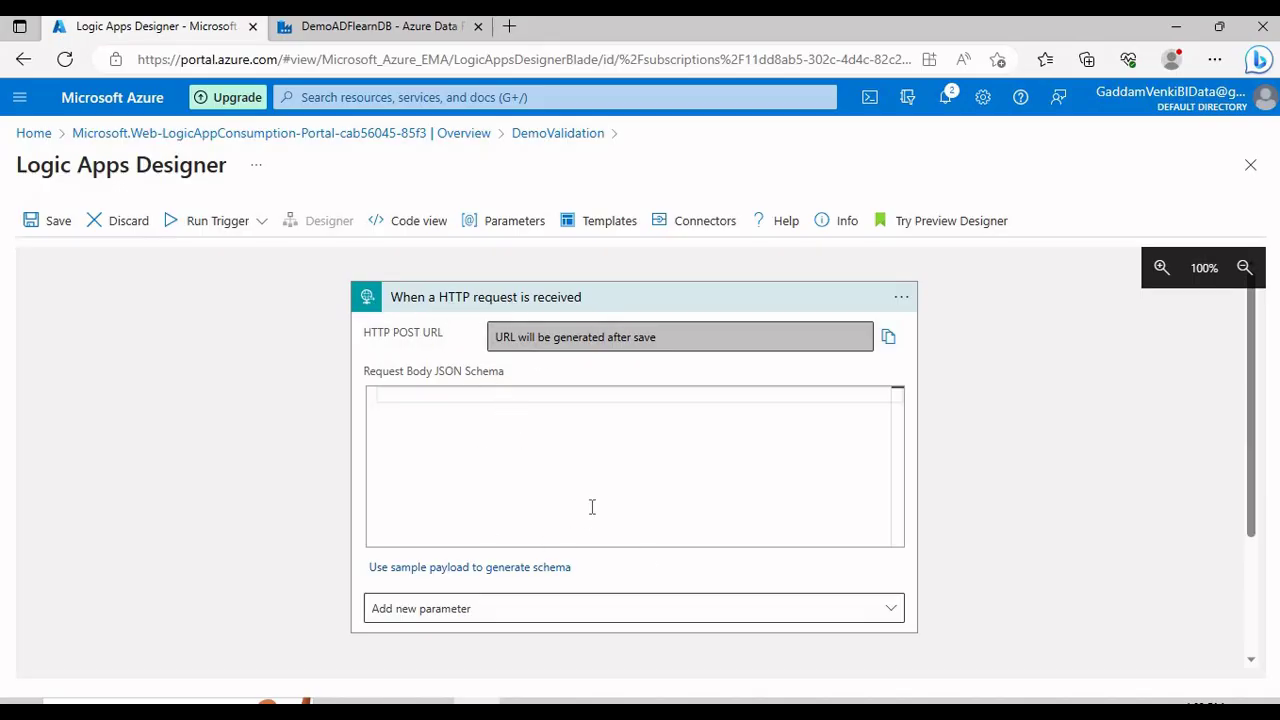
click(519, 570)
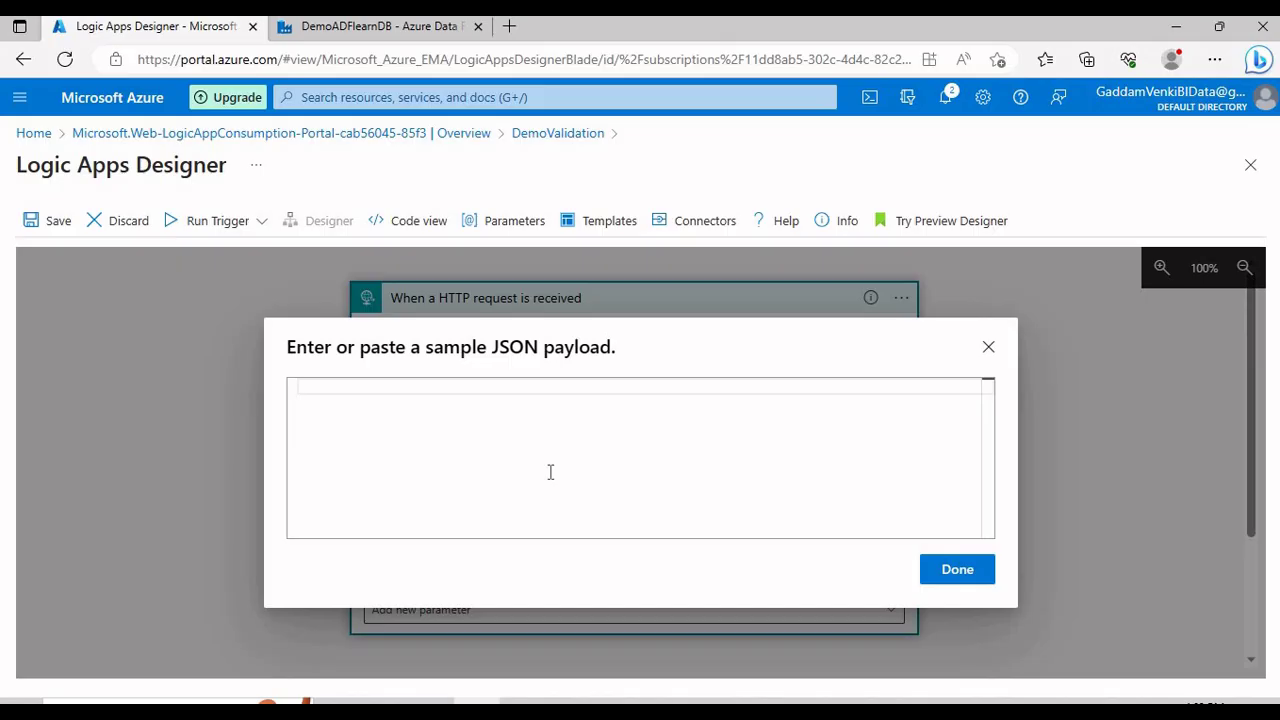
text({})
key(Return)
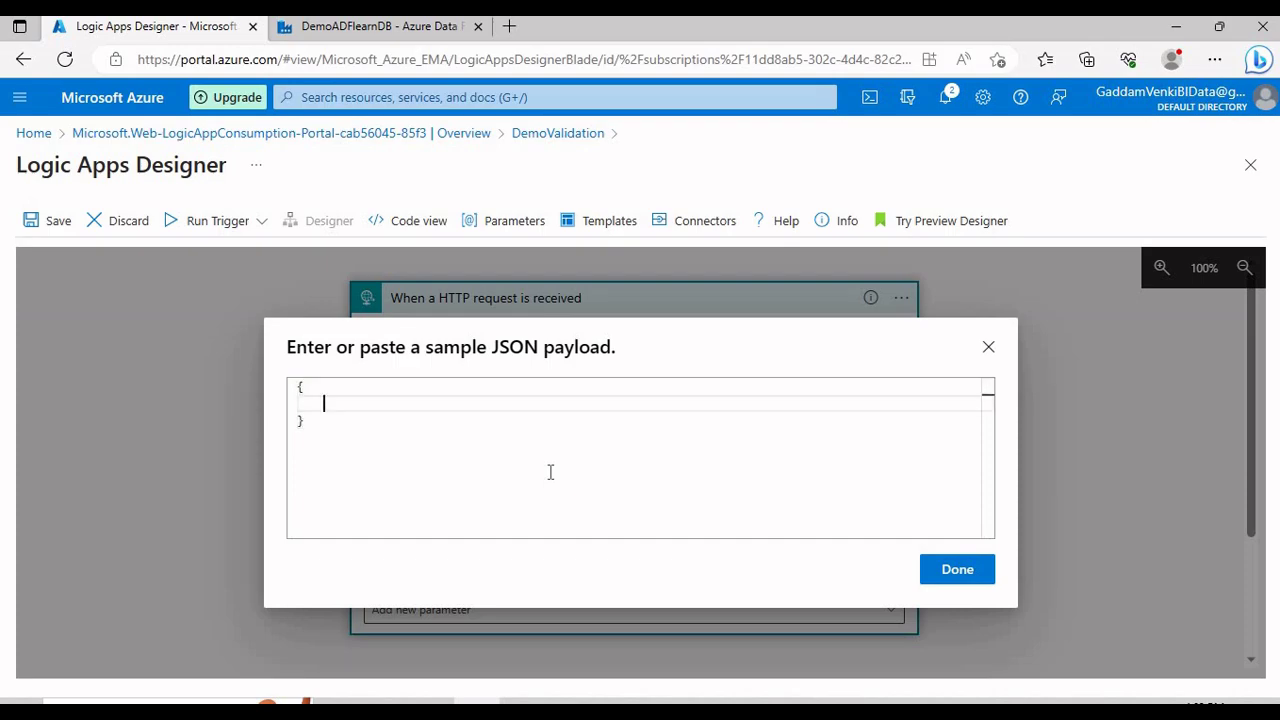
Step: Switch to Notepad and write an empty pair of JSON braces on separate lines below the existing e-mail address
click(707, 712)
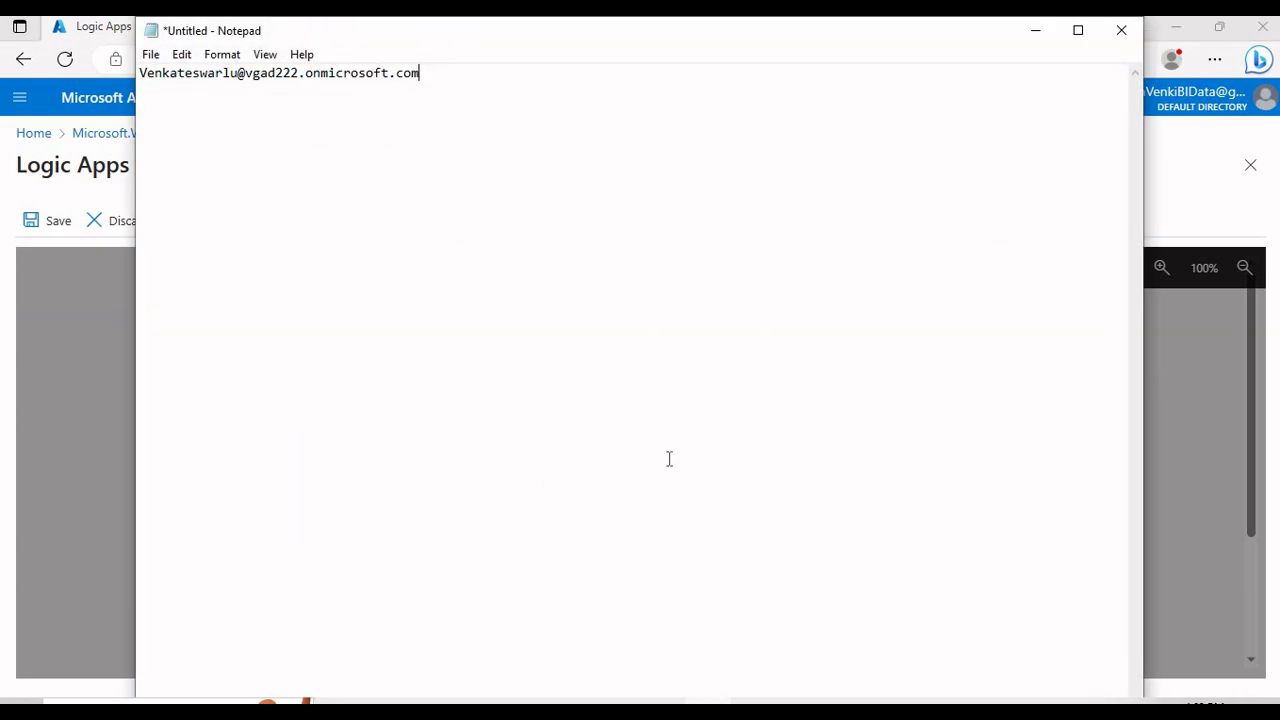
key(Return)
key(Return)
text({})
key(Return)
key(Up)
key(Right)
key(Return)
Step: Add the entry "DataFactoy Name":"Test" inside the JSON braces
text("")
key(Left)
text(DataFactoy Name")
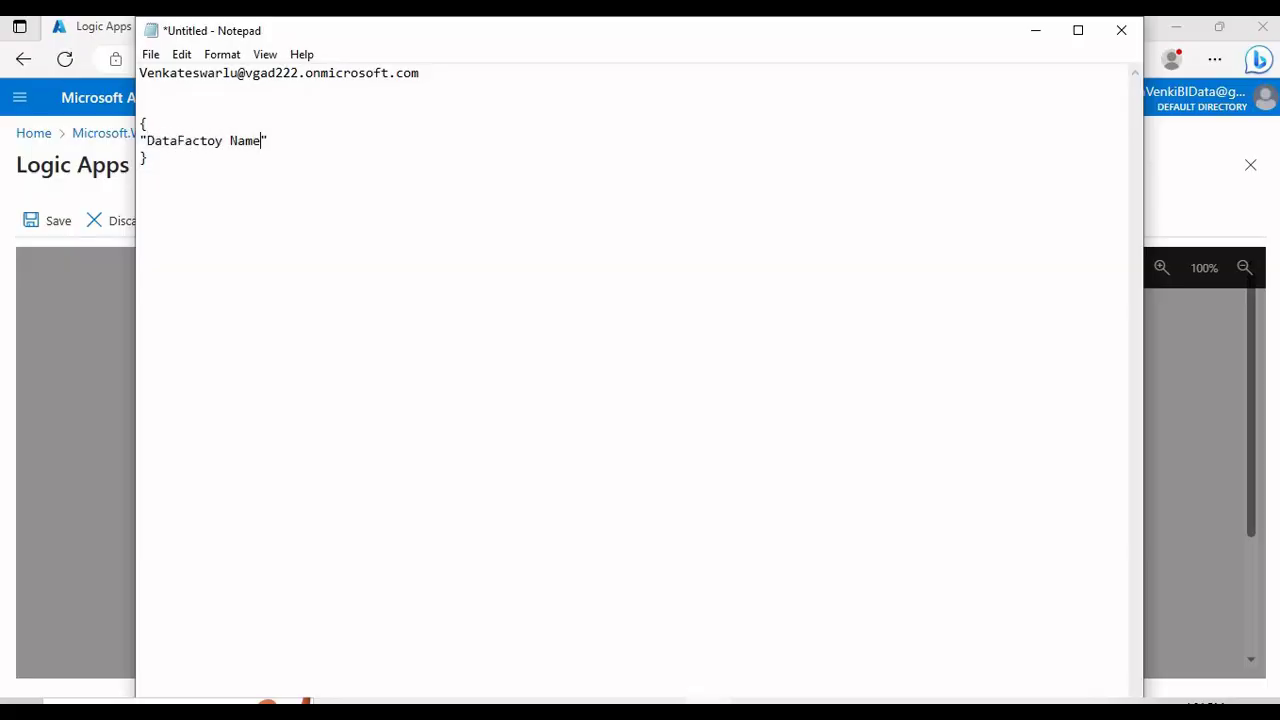
text(:"Test")
key(Left)
text(Test)
Step: Add a second JSON entry, "PipelineName":"Test", below the data factory entry
key(Return)
text("Po)
key(BackSpace)
text(ipeline)
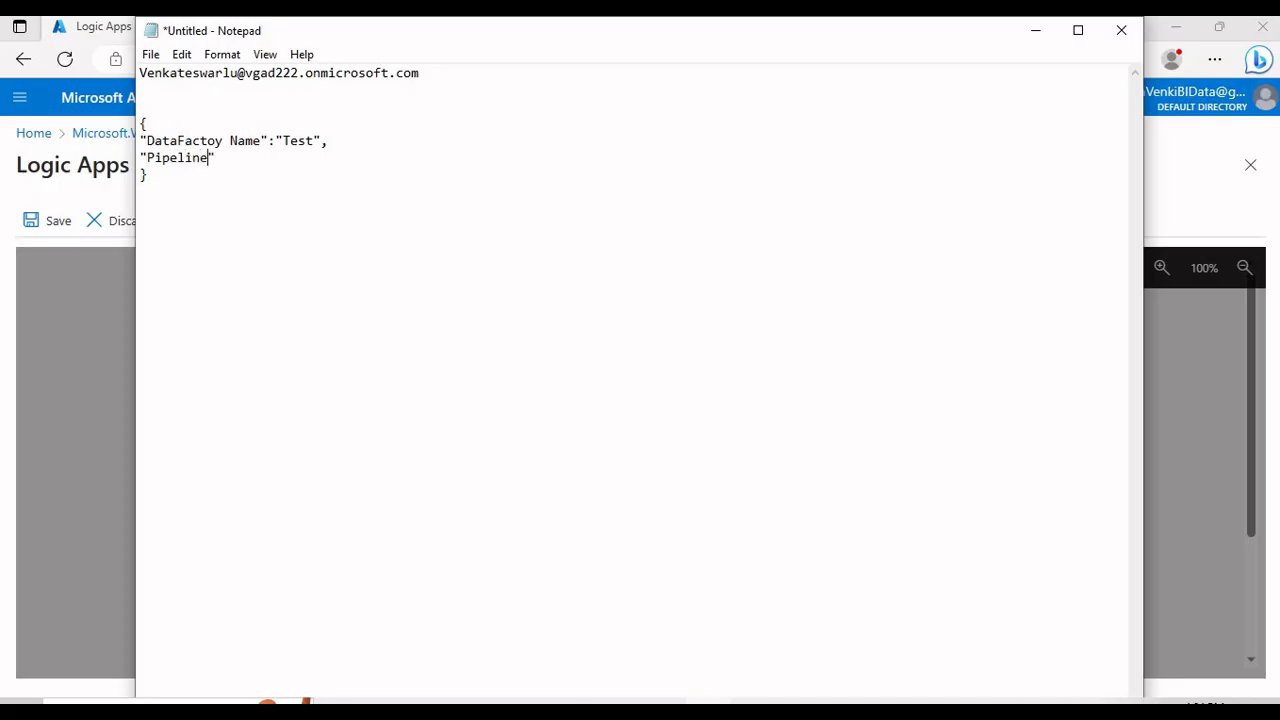
text(Name":"Test")
key(Left)
Step: Copy the JSON object from Notepad and use it as the sample payload to generate the trigger's request body schema in Logic Apps Designer
drag(142, 124, 194, 193)
key(ctrl+c)
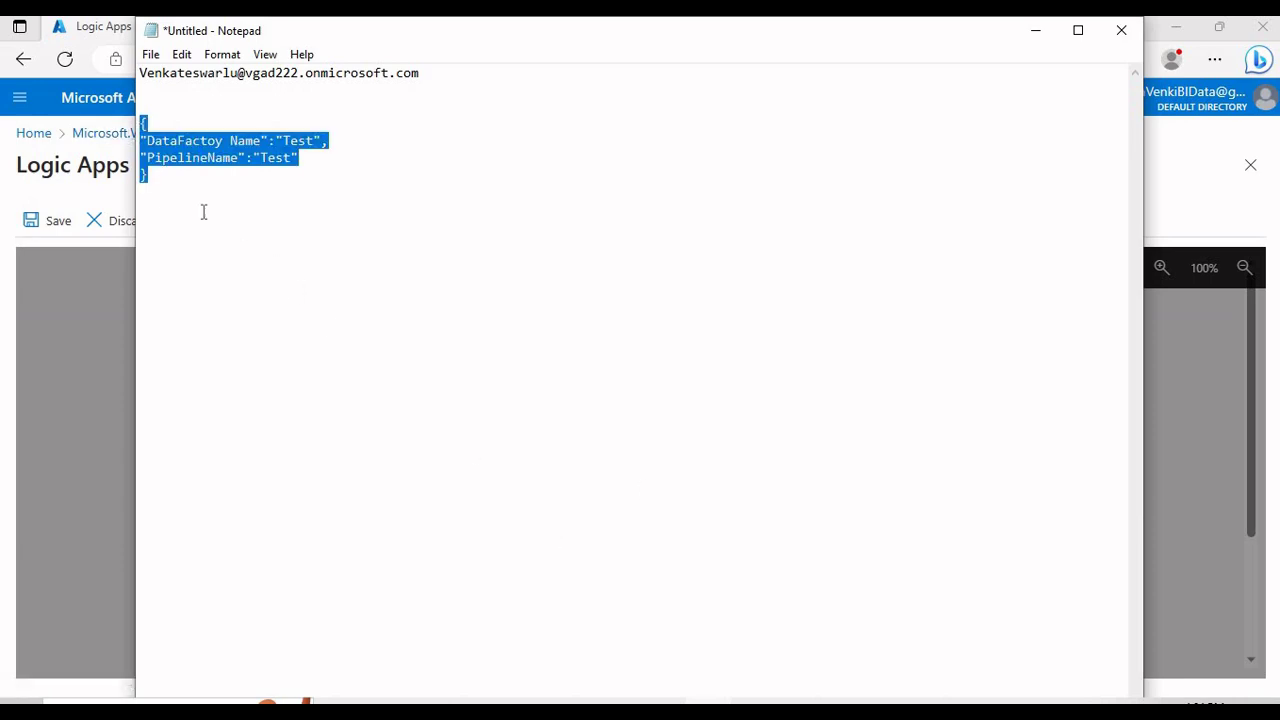
click(119, 370)
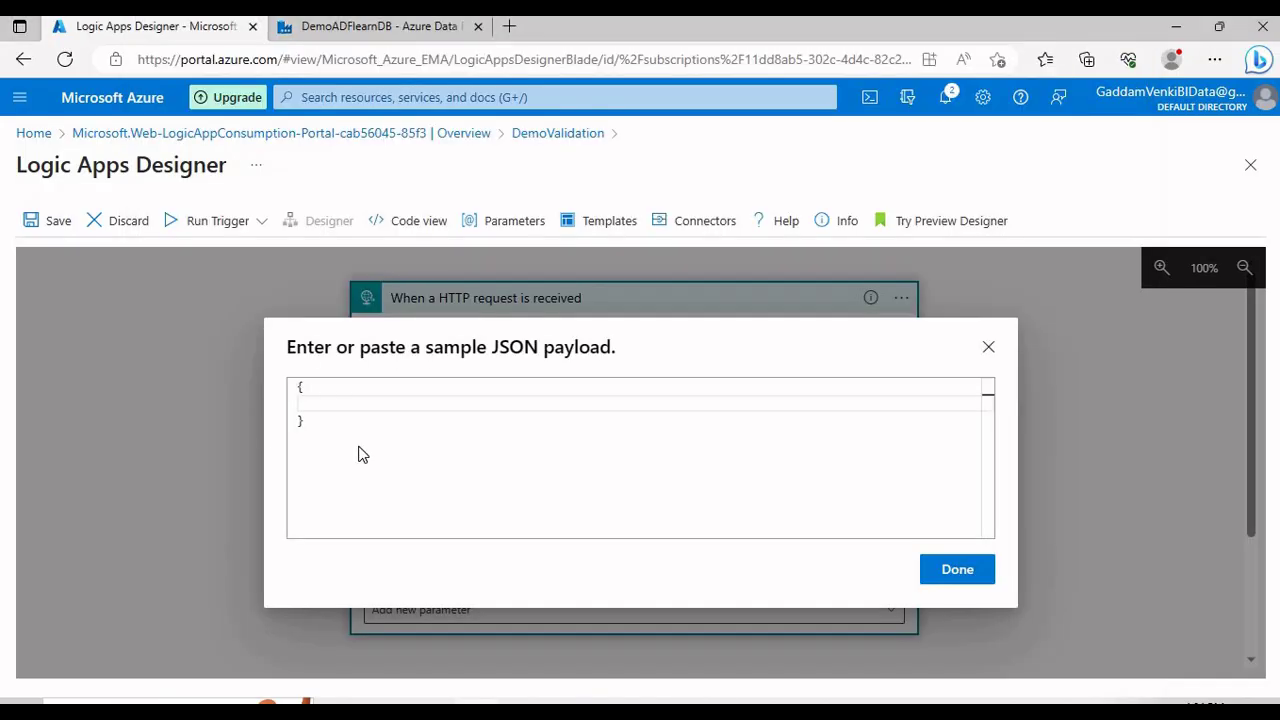
click(503, 570)
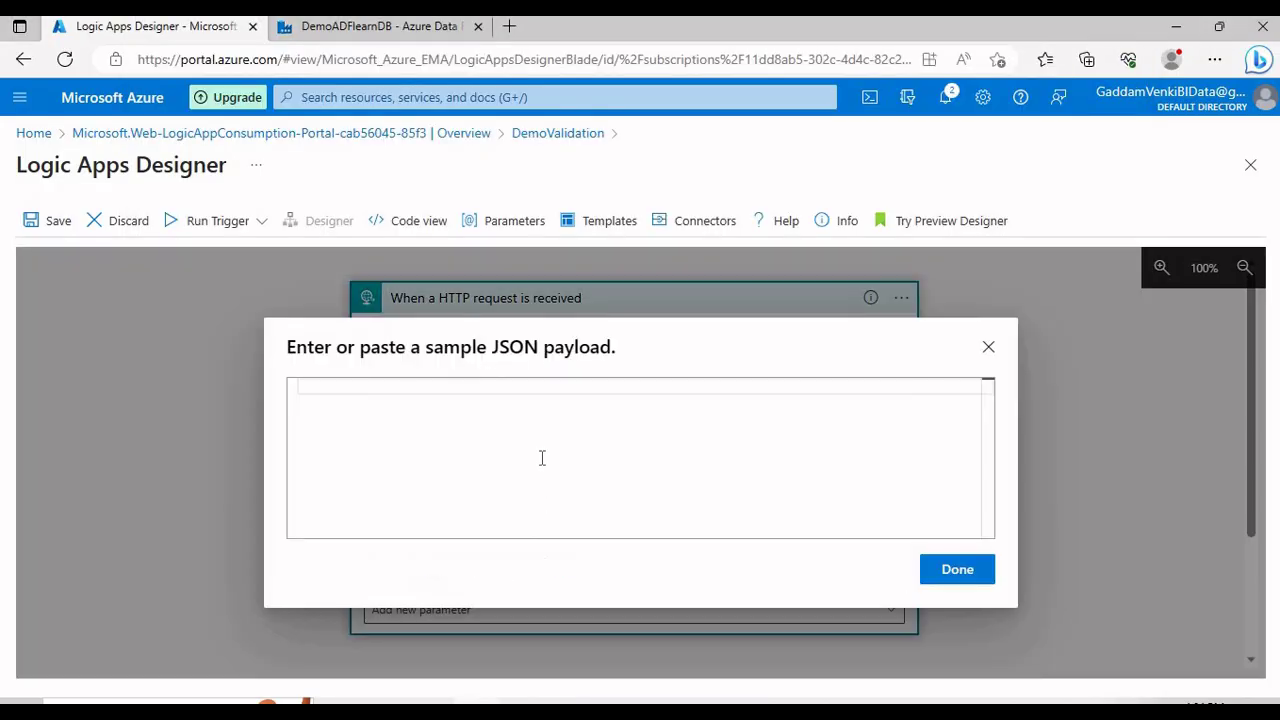
key(ctrl+v)
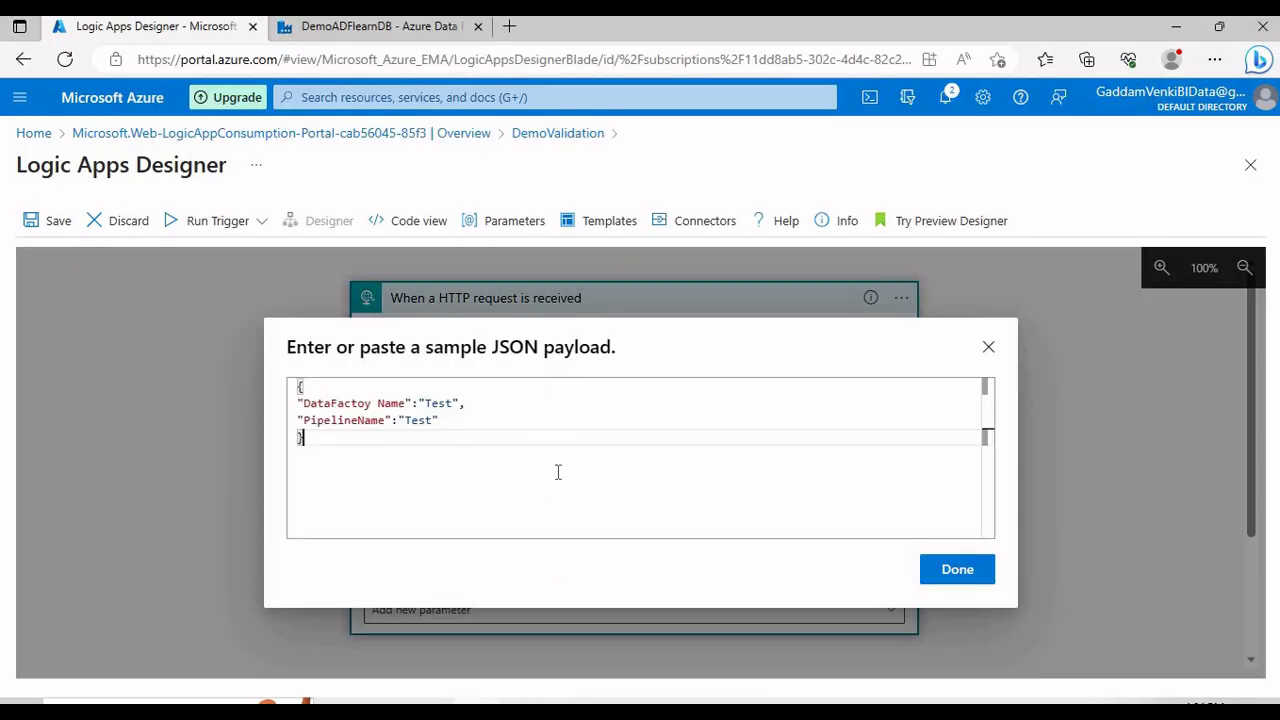
click(940, 569)
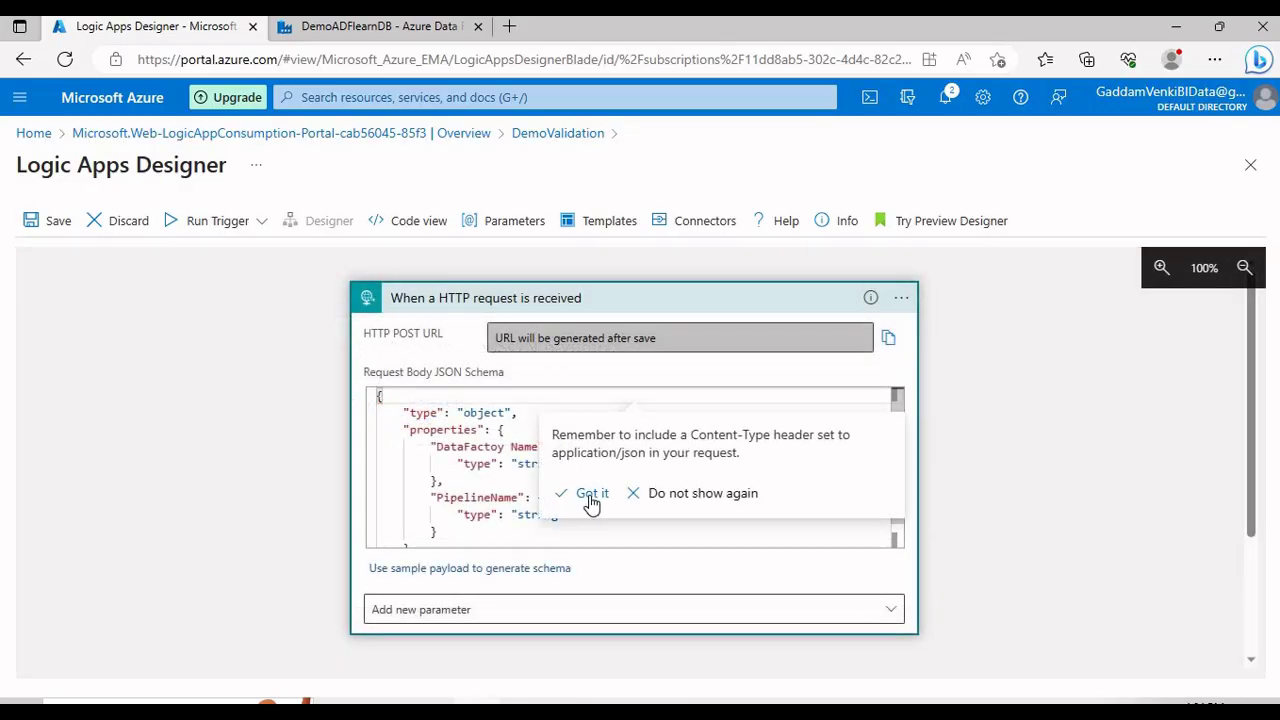
click(586, 492)
Step: Examine the property names and types in the generated request body JSON schema
drag(453, 412, 508, 500)
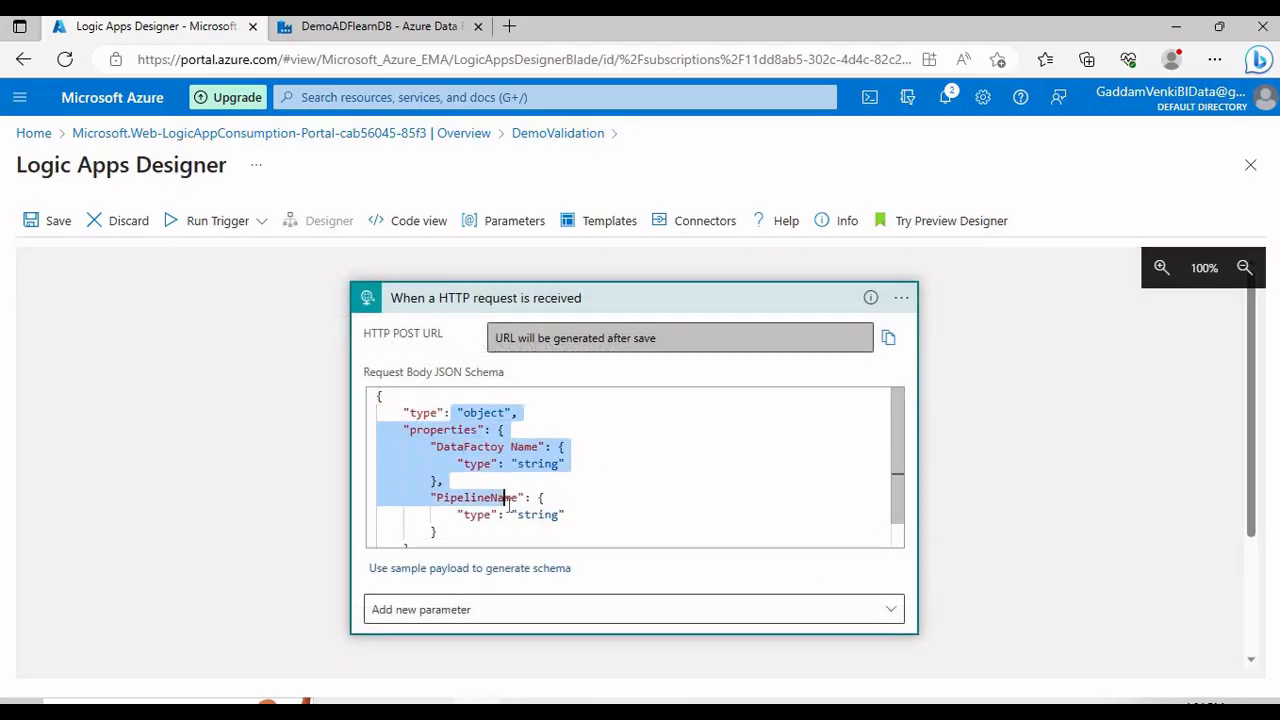
drag(404, 413, 496, 418)
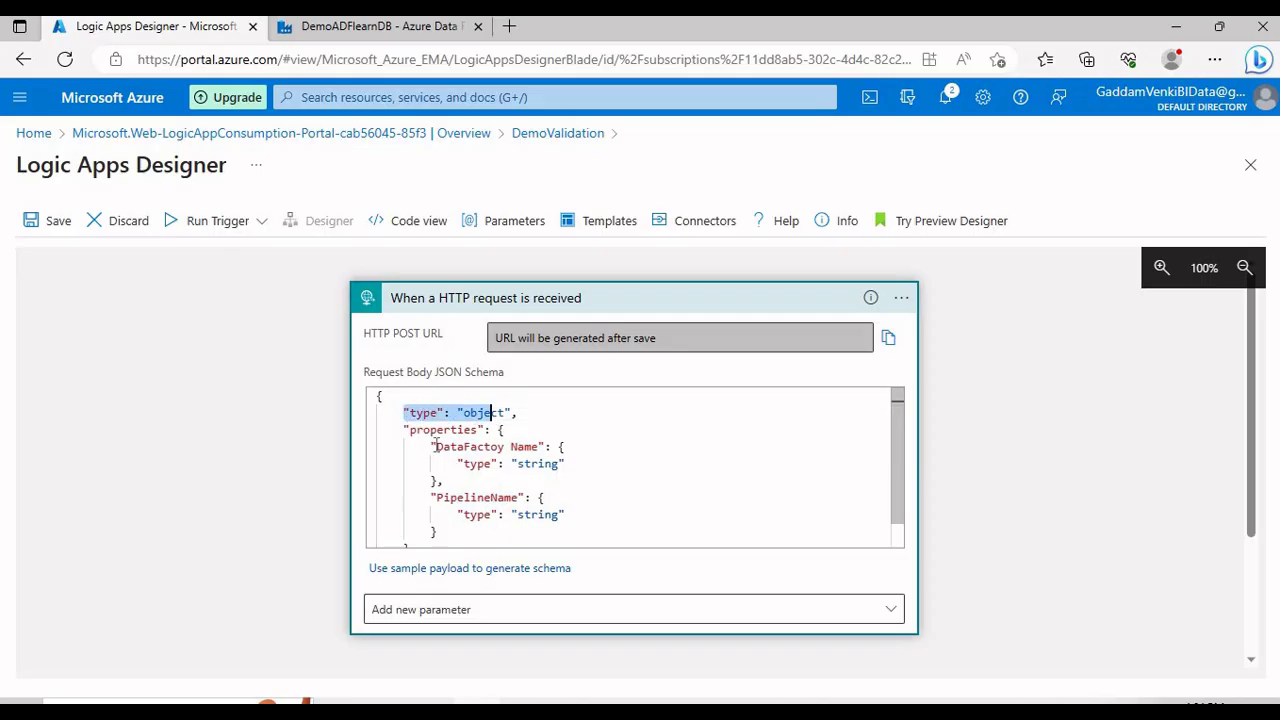
drag(436, 447, 459, 465)
scroll(500, 470, down, 2)
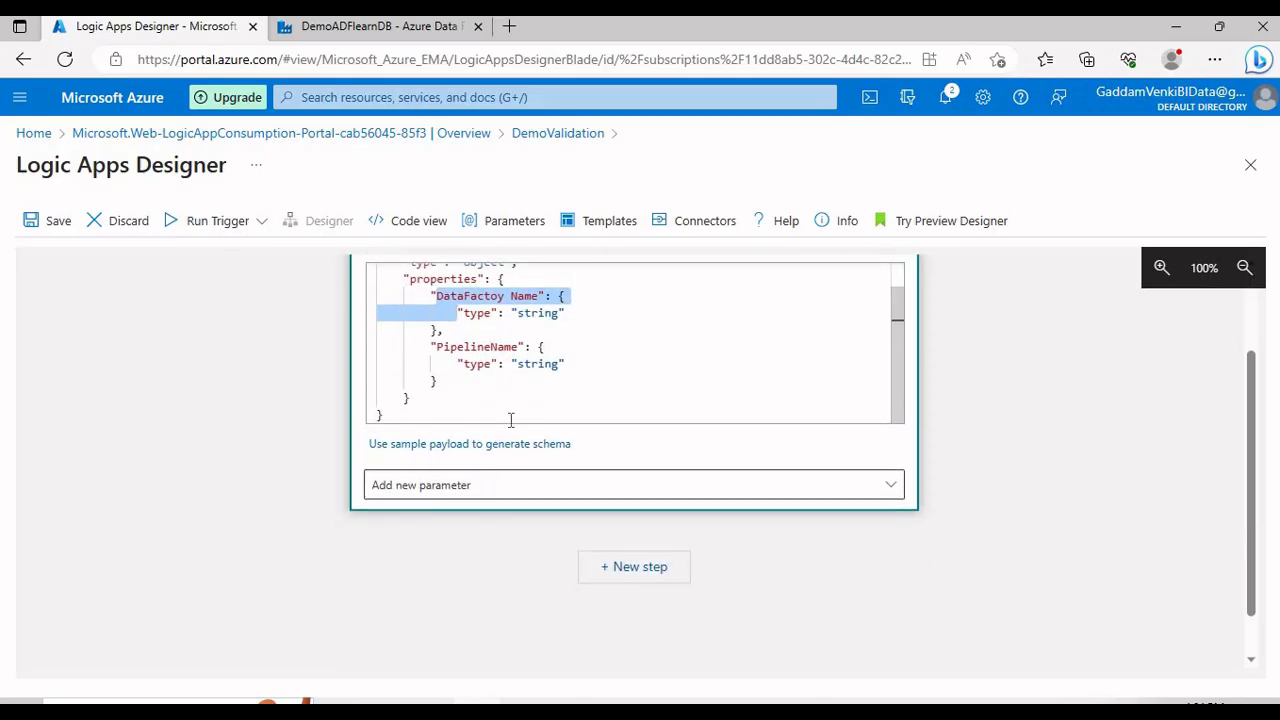
scroll(512, 421, up, 2)
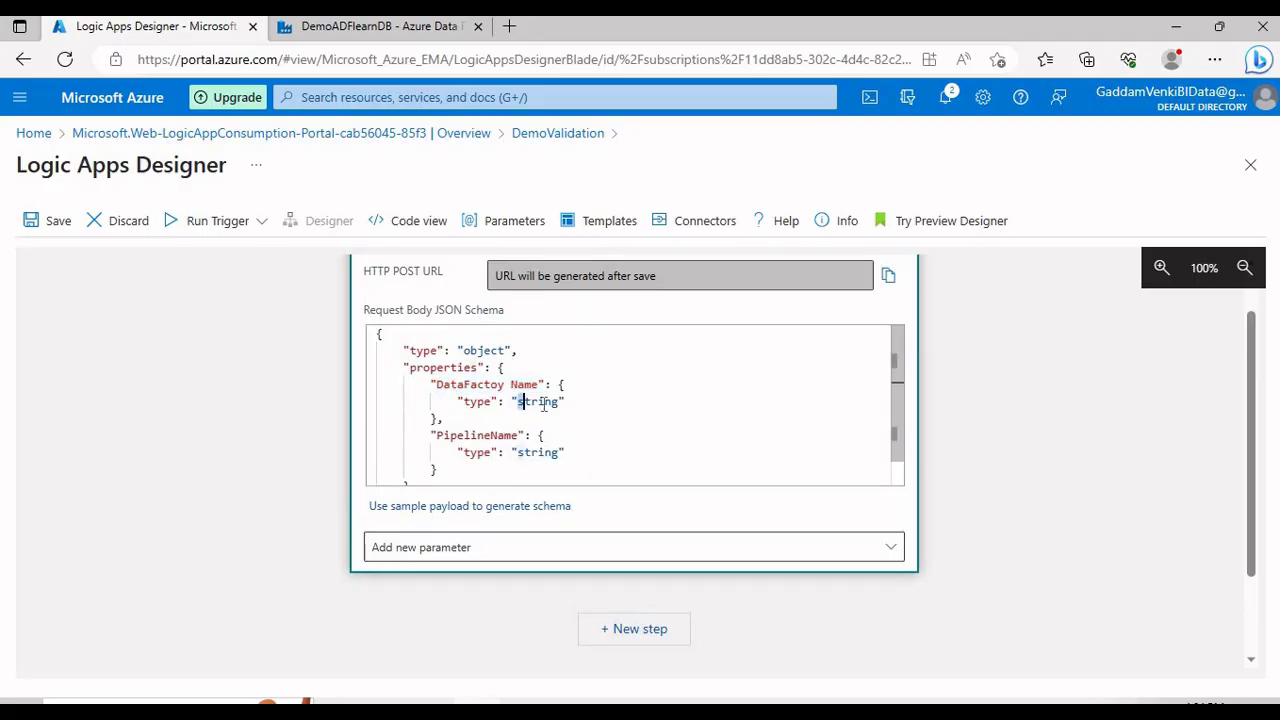
double_click(531, 402)
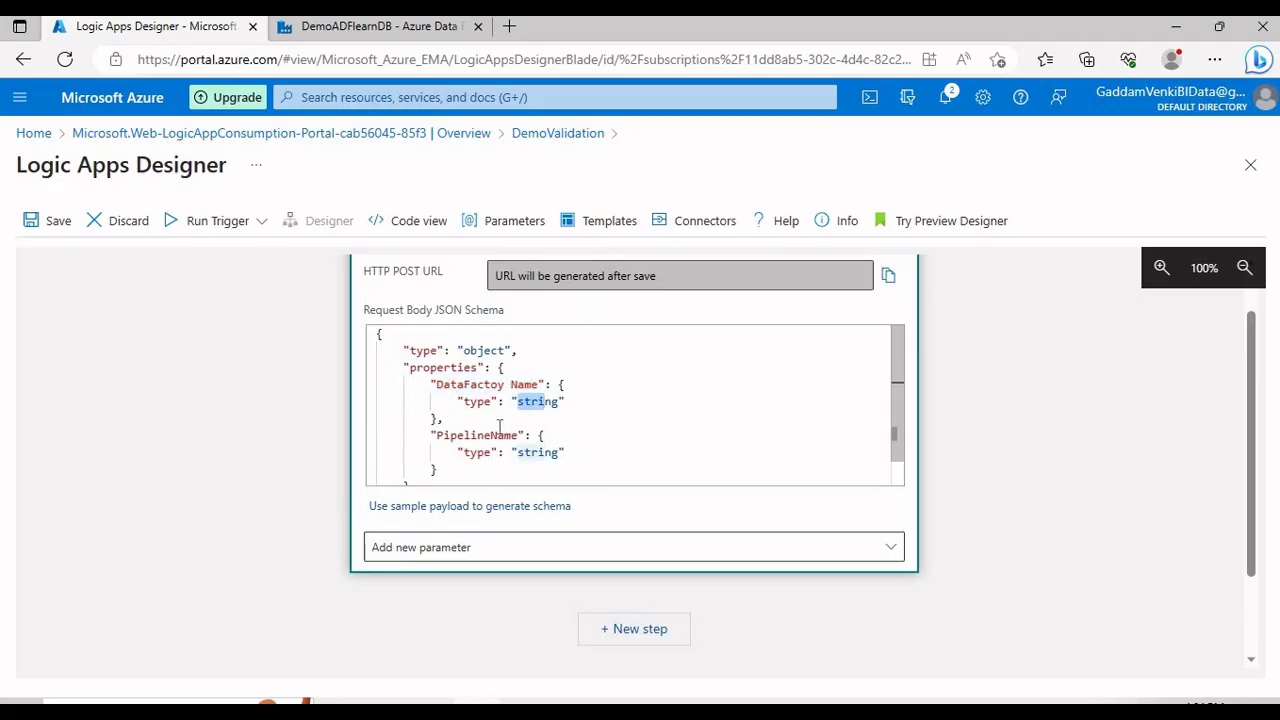
Step: Add the Method parameter to the HTTP request trigger and set it to POST
click(477, 547)
click(423, 480)
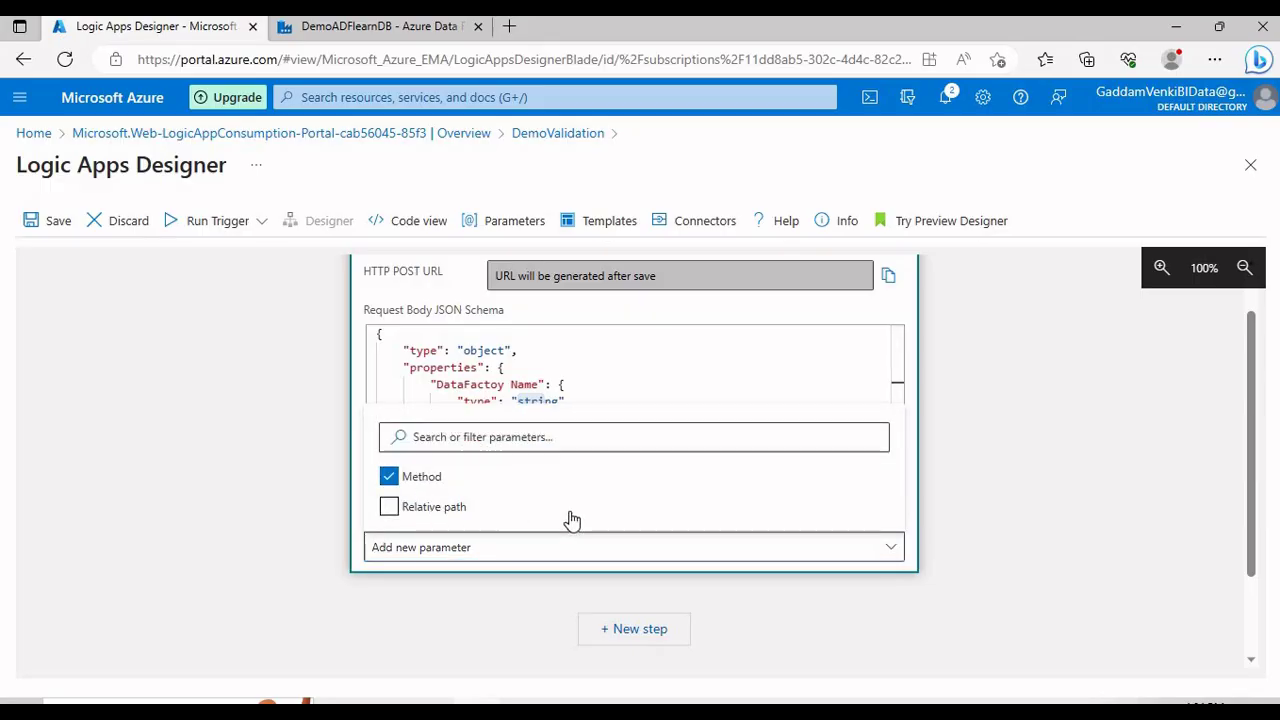
click(535, 541)
click(510, 545)
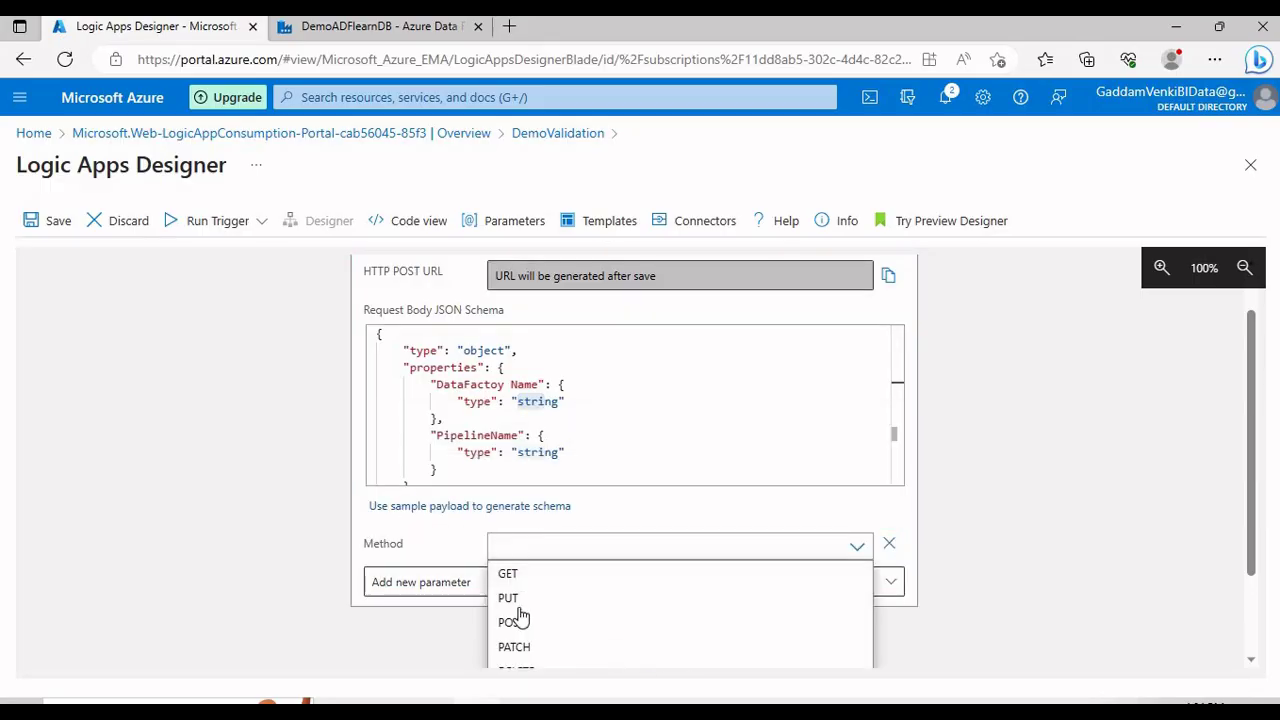
click(752, 621)
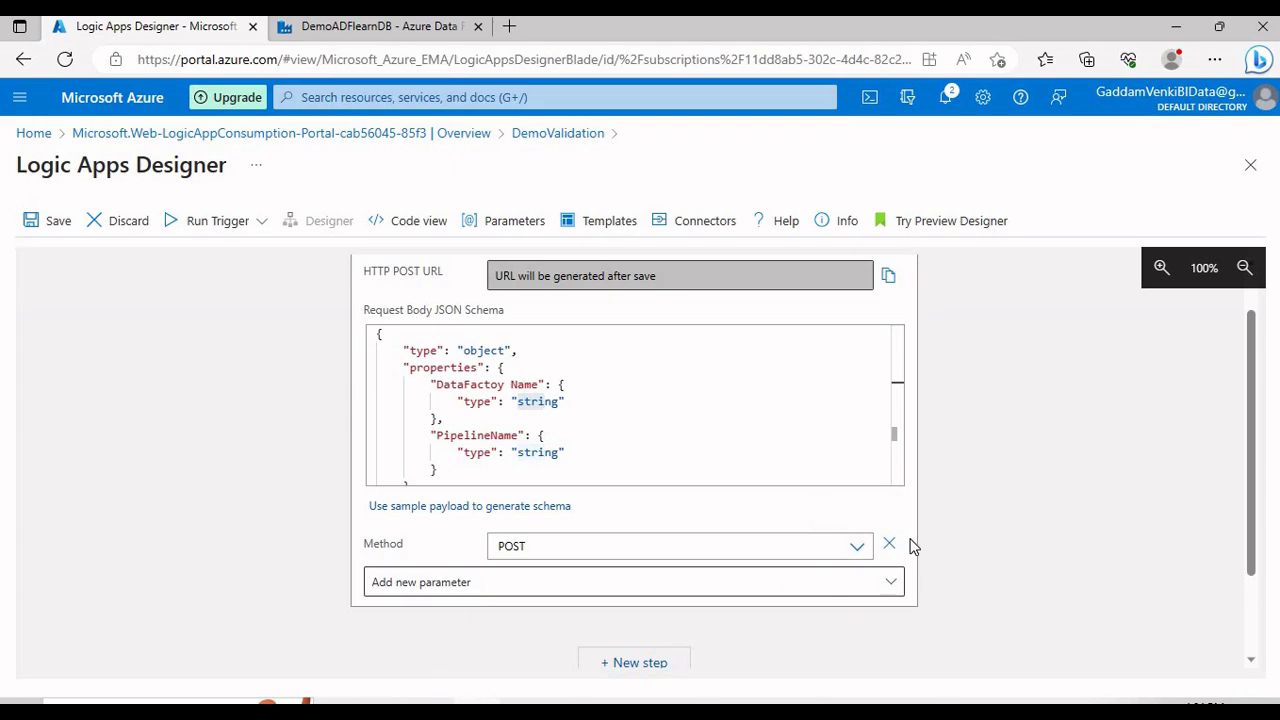
Step: Add the Office 365 Outlook action Send an email (V2) after the HTTP request trigger
scroll(571, 414, up, 1)
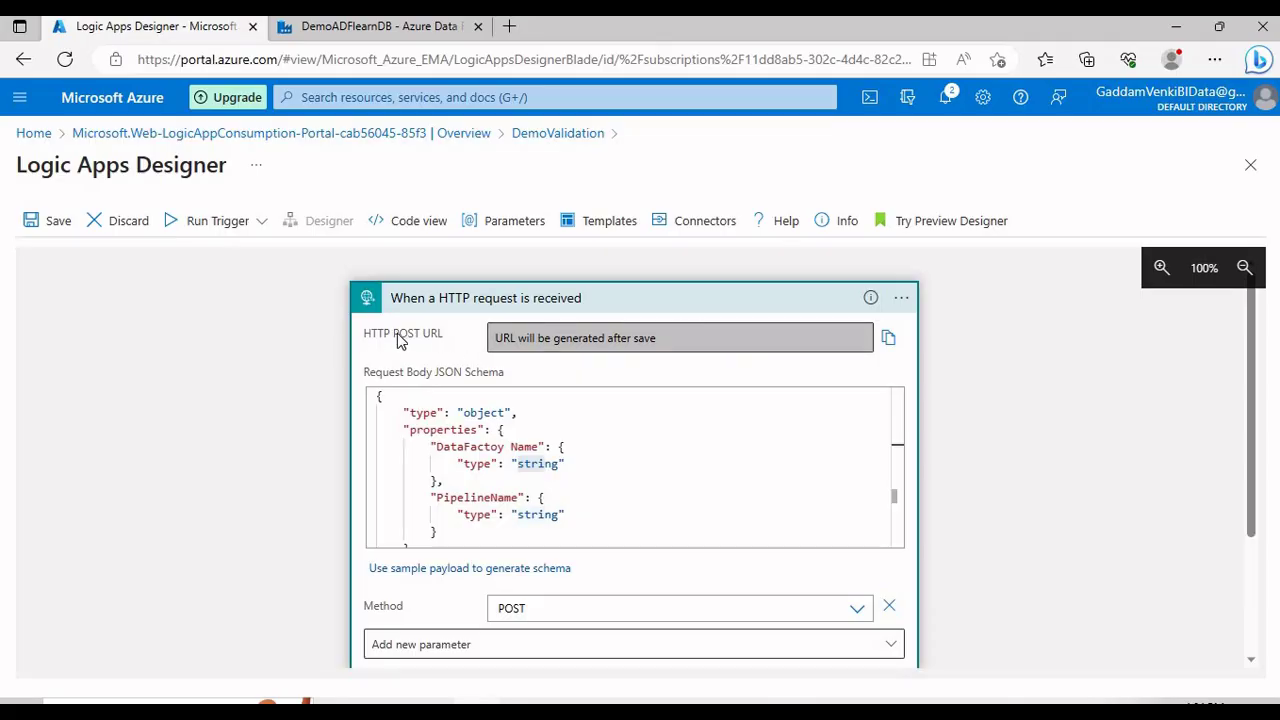
click(591, 302)
click(627, 374)
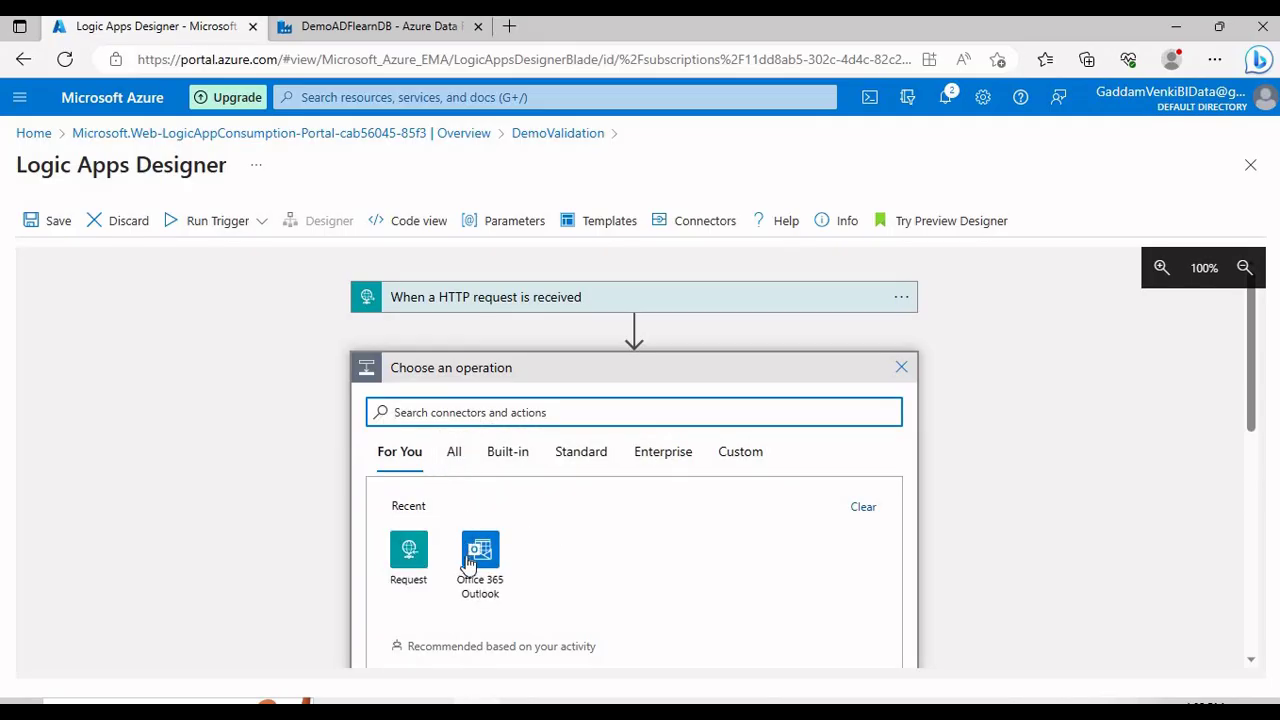
click(475, 568)
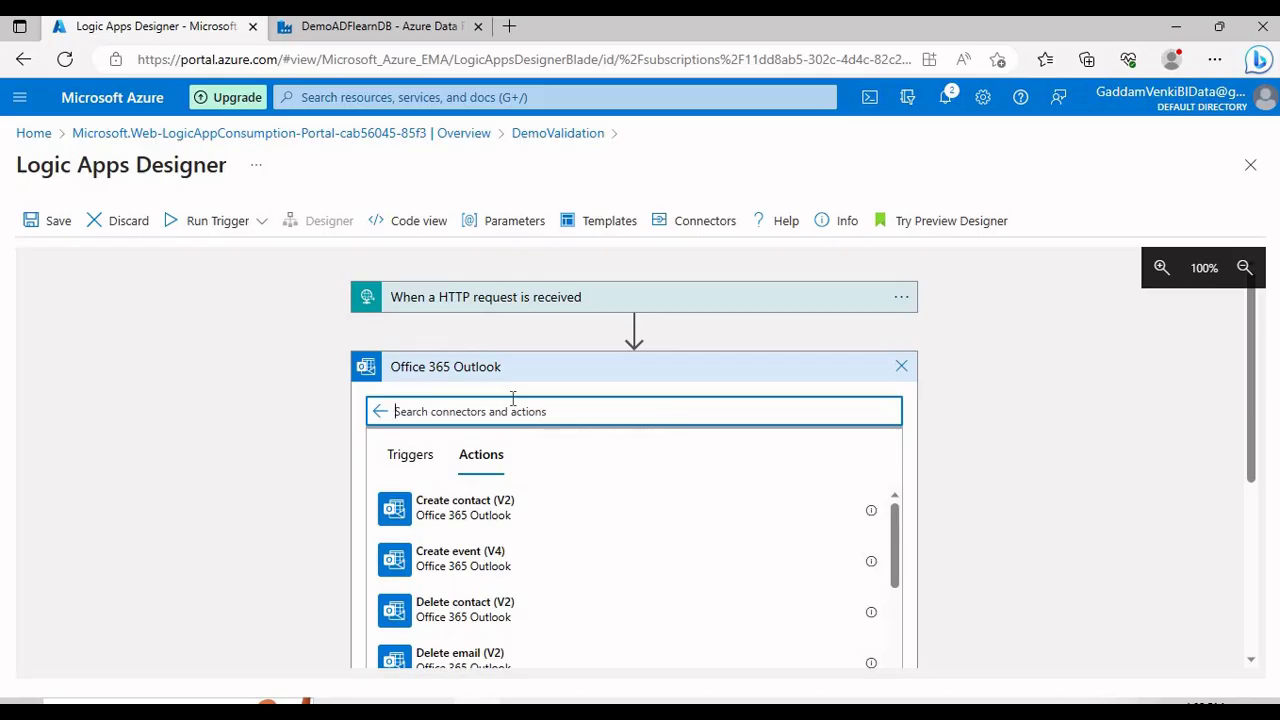
text(Send)
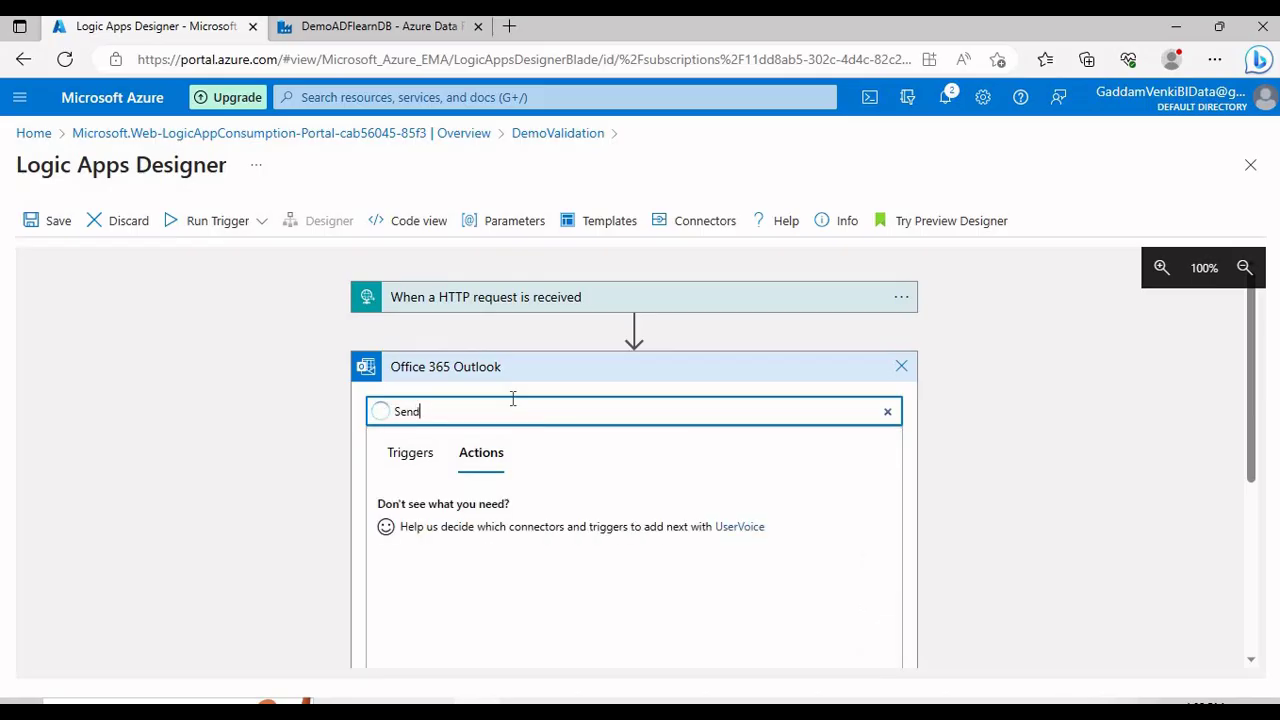
text( amn email)
click(485, 523)
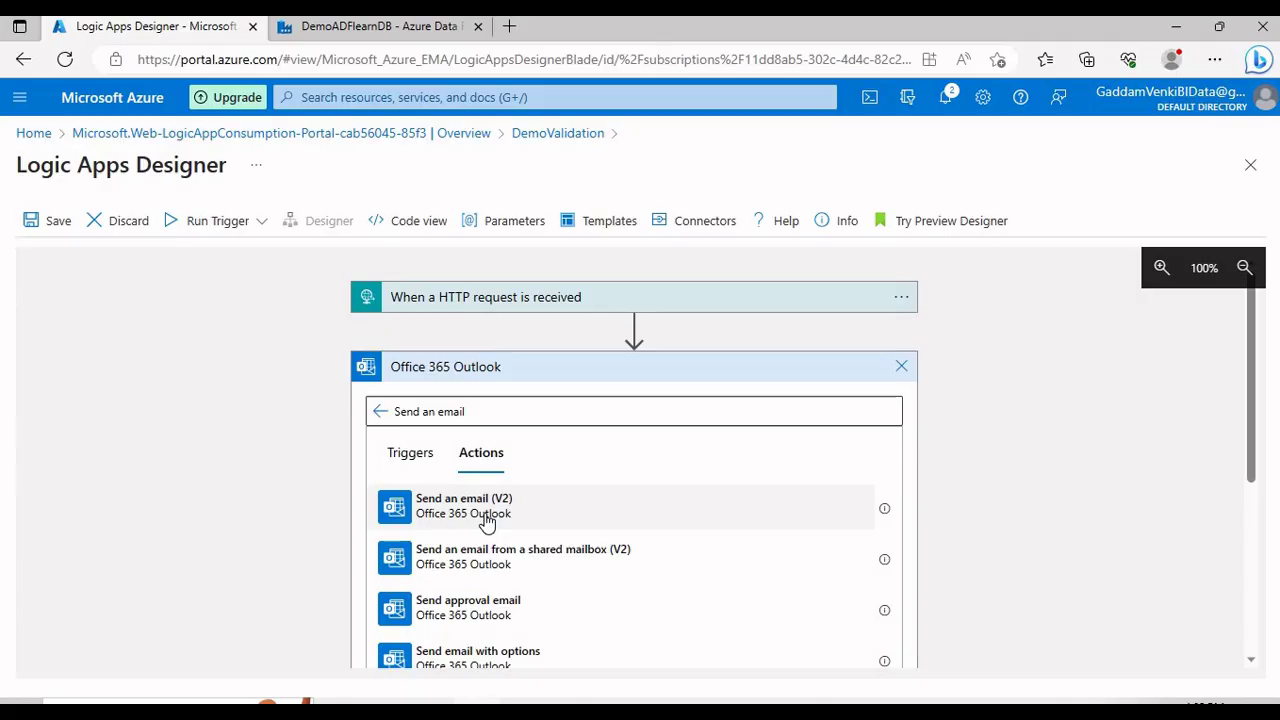
click(487, 522)
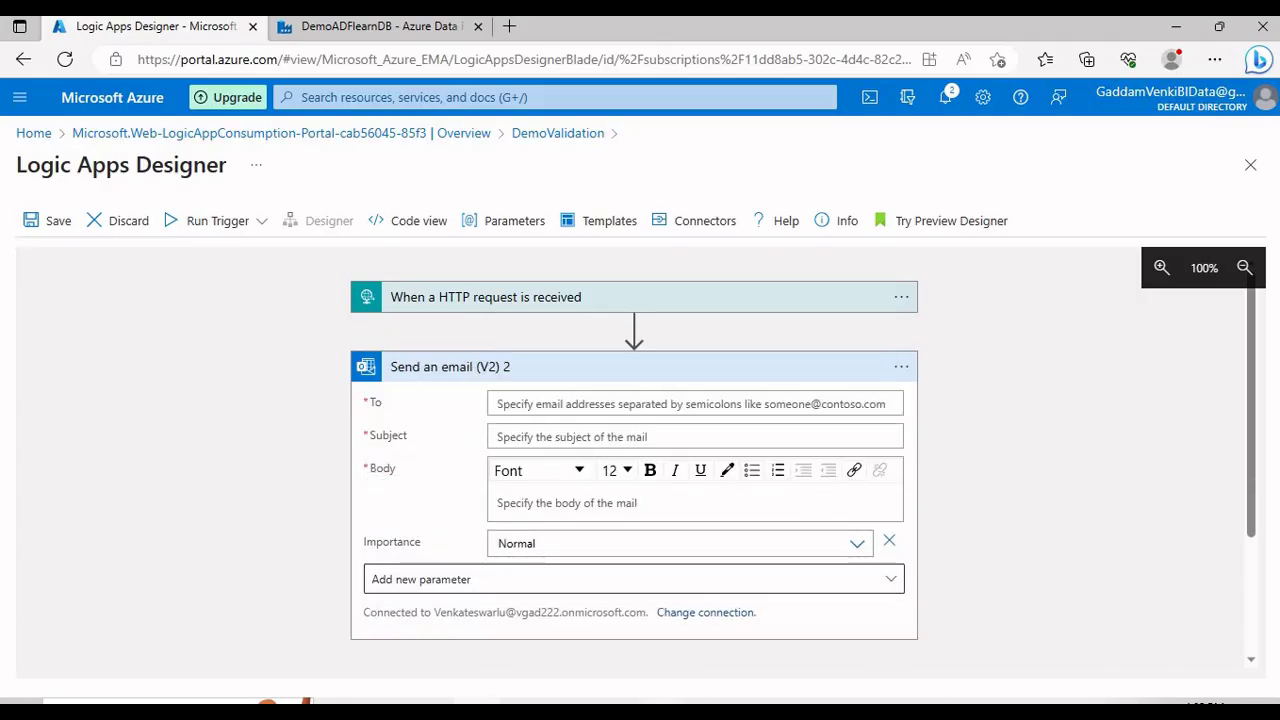
Step: Copy the recipient's email address from Notepad and paste it as the email action's To address
click(666, 700)
click(455, 84)
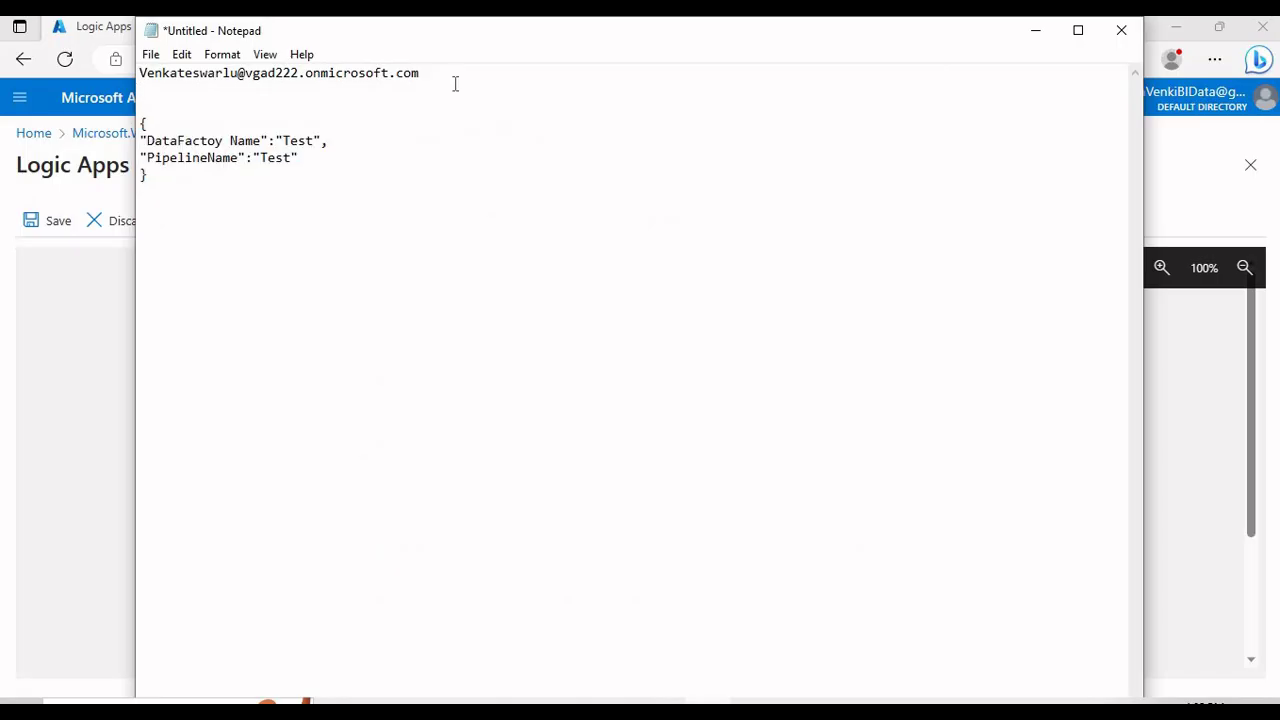
key(shift+Up)
key(ctrl+c)
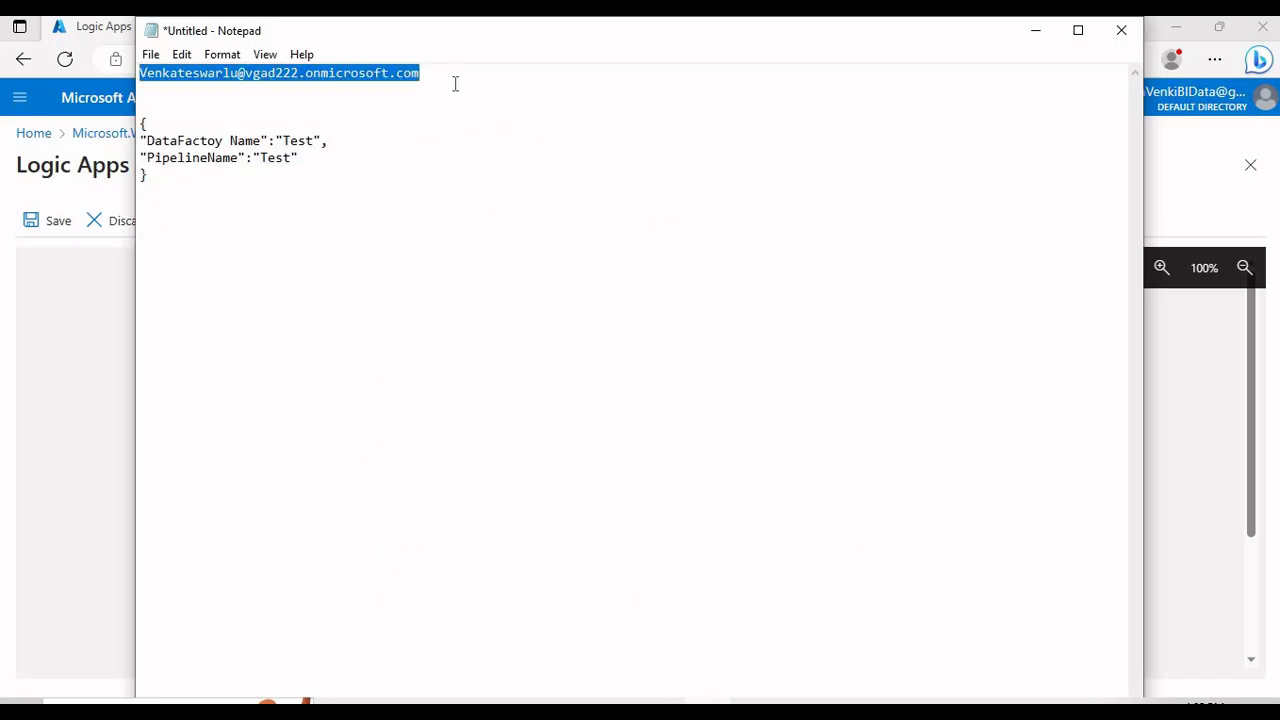
click(1034, 31)
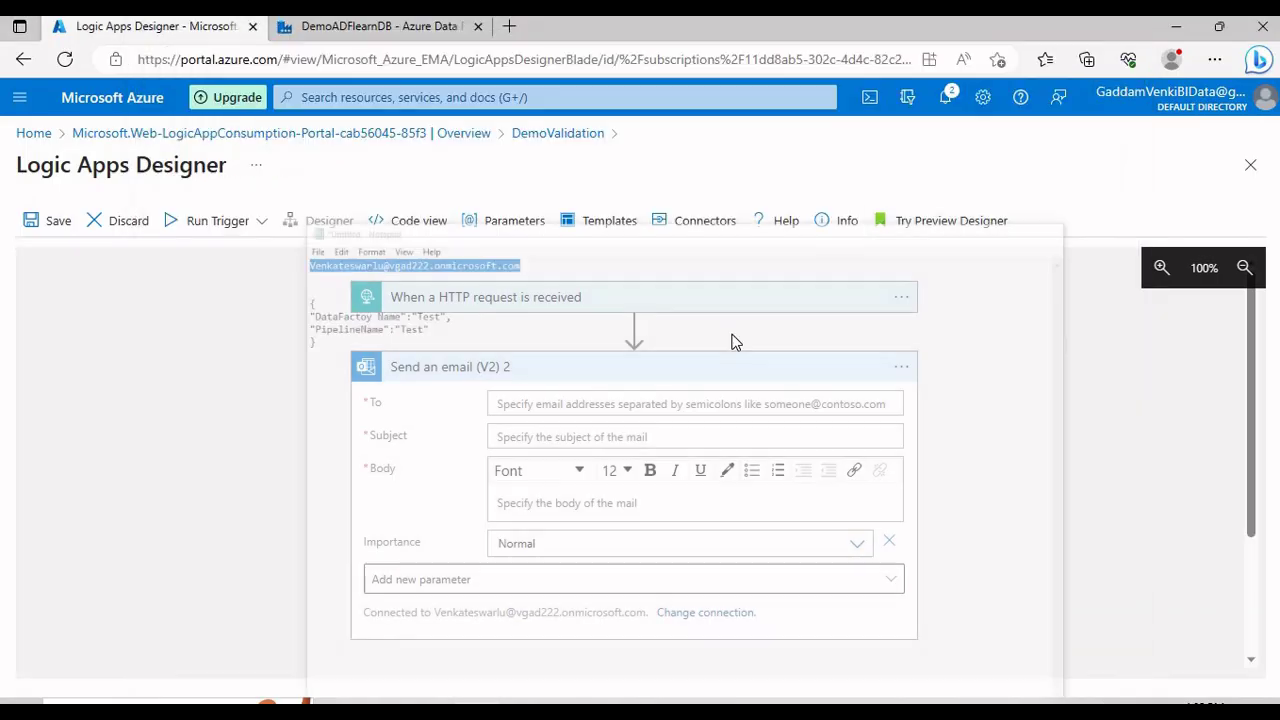
click(607, 409)
key(ctrl+v)
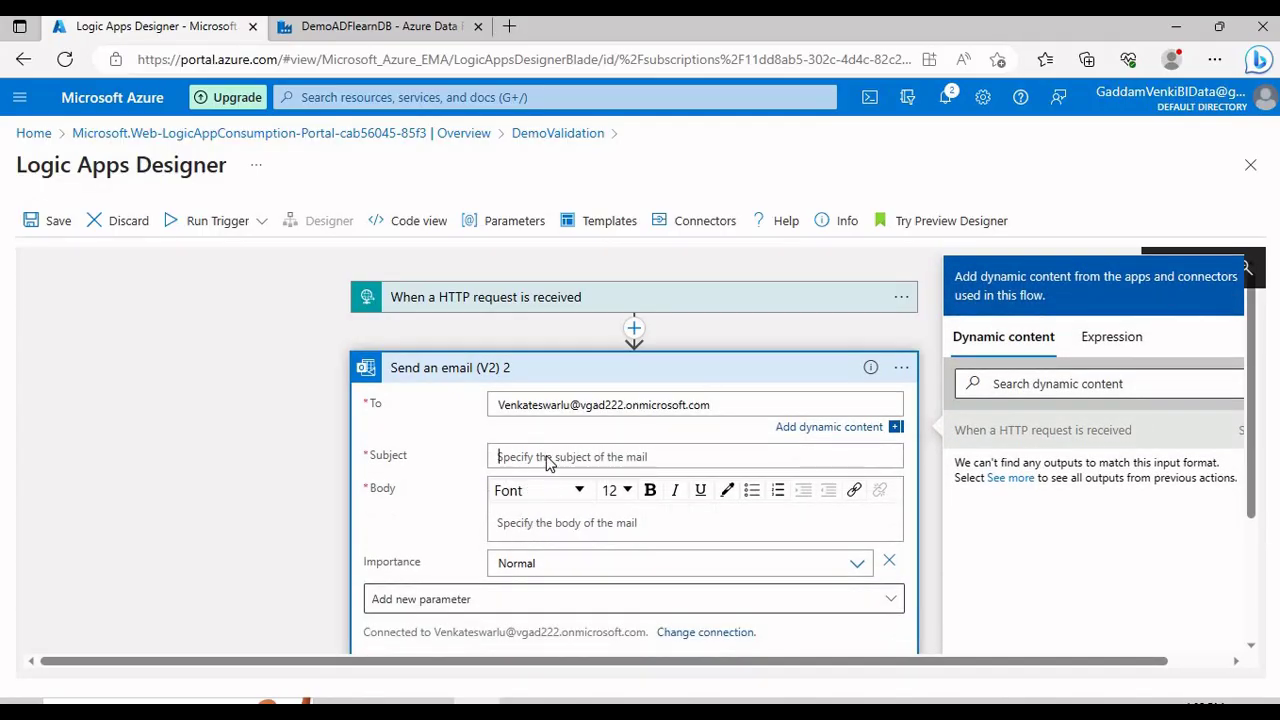
Step: Set the email subject to "ADF Pipeline Notification"
click(546, 456)
text(ADF Pip)
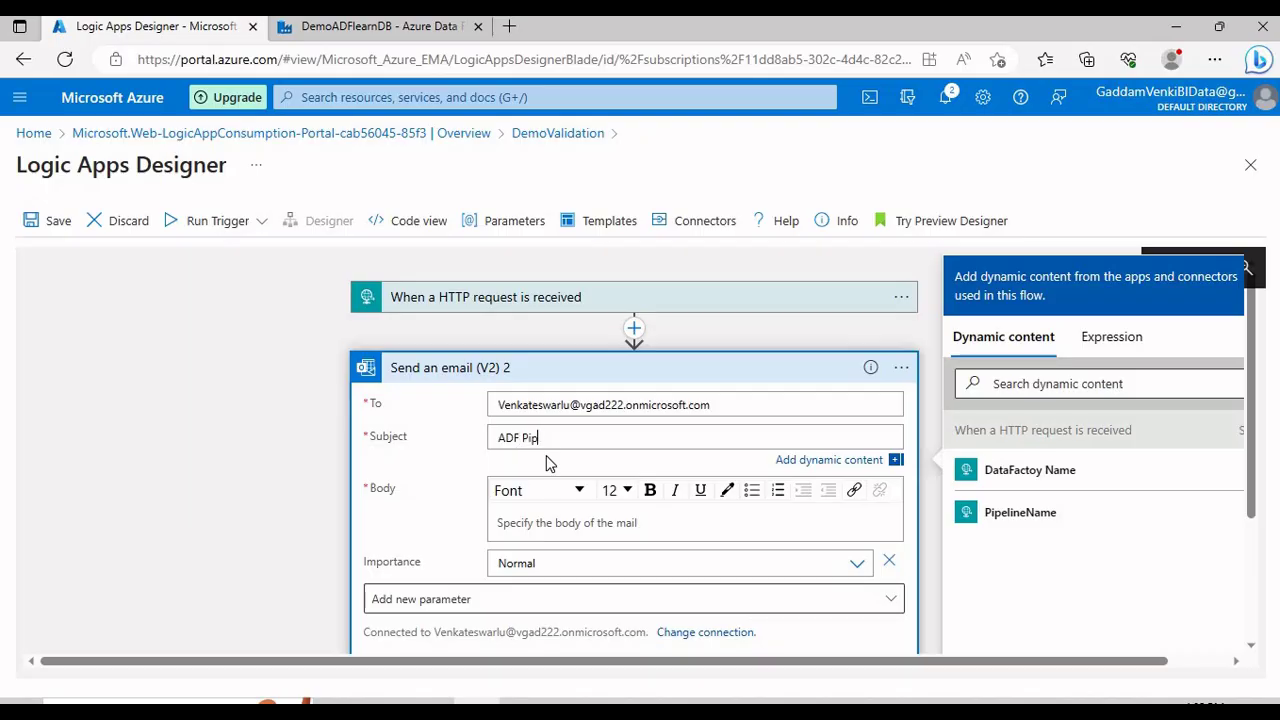
text(eline Notification)
Step: Begin the email body with "Hi Team," followed by a new line reading "We are working on below information."
click(528, 512)
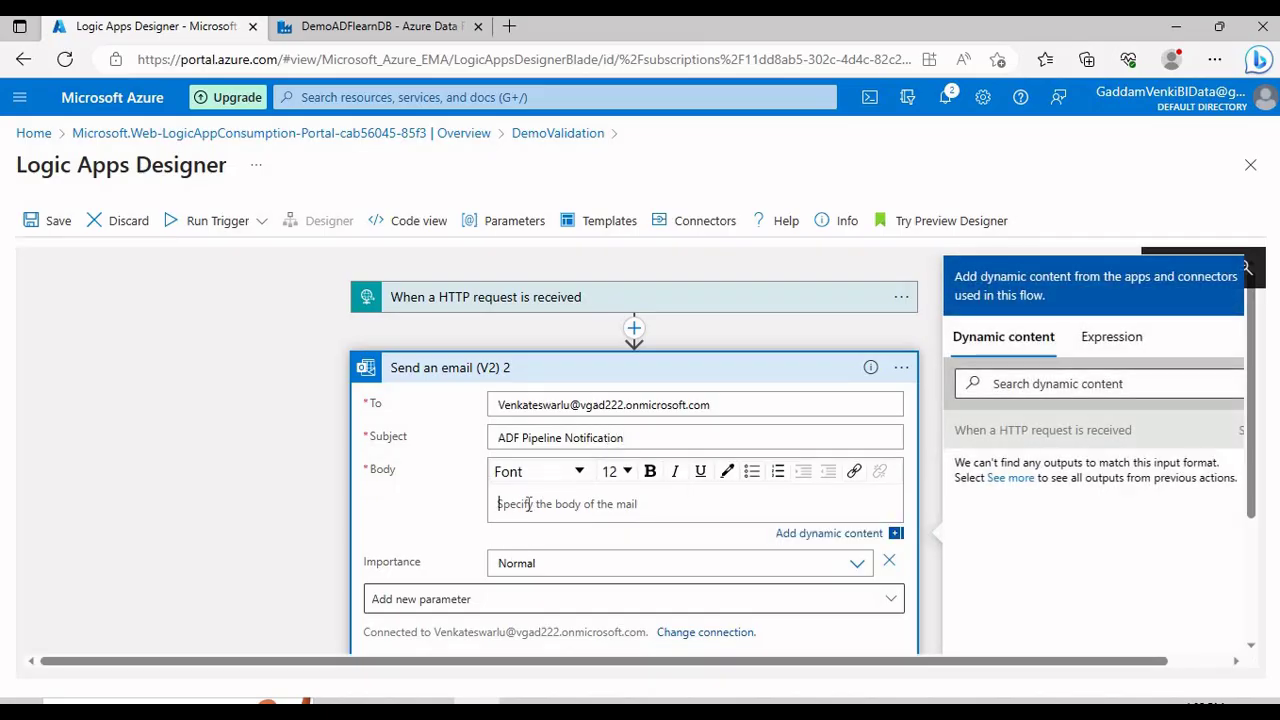
text(Hi Team)
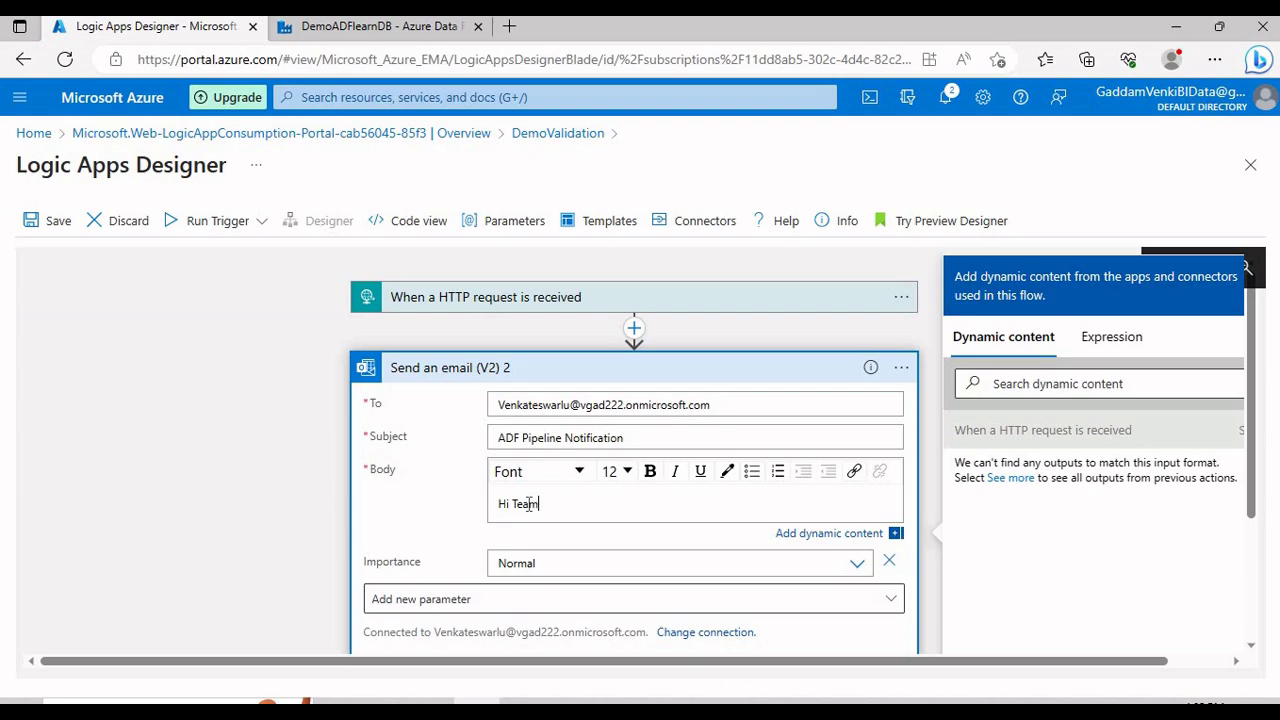
text(,)
key(Return)
text(We are )
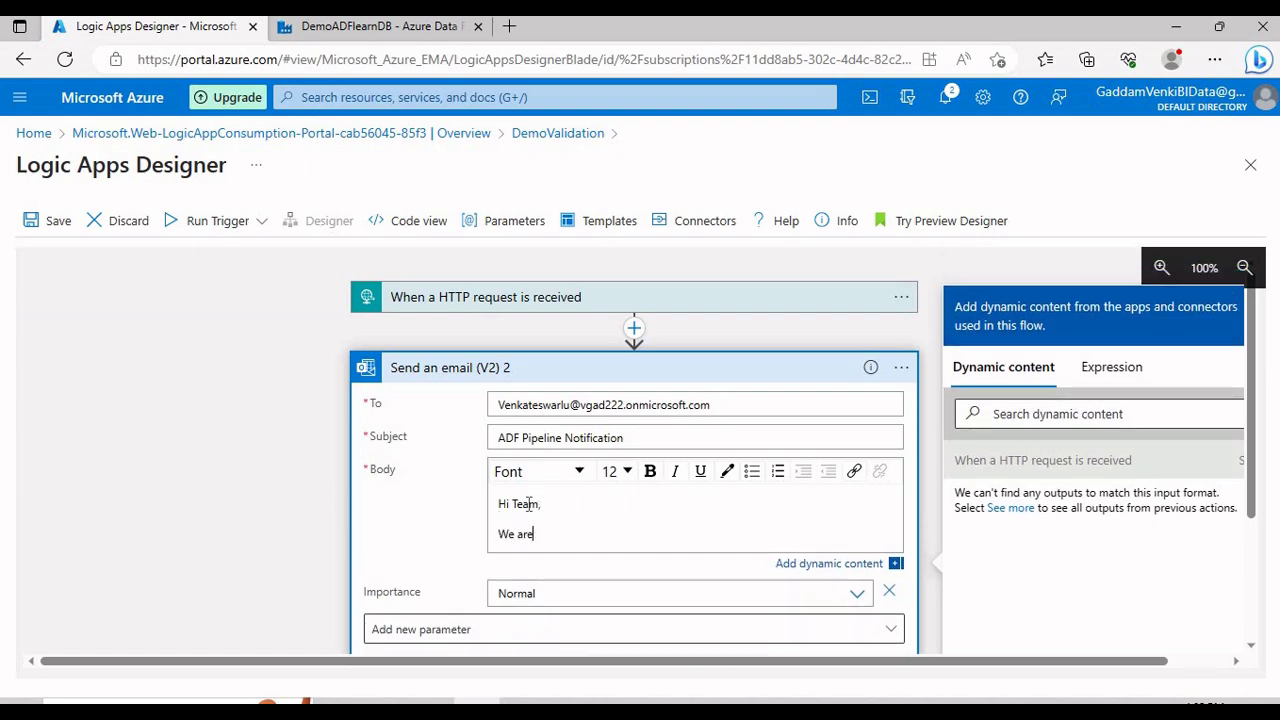
text(working on below informatioo)
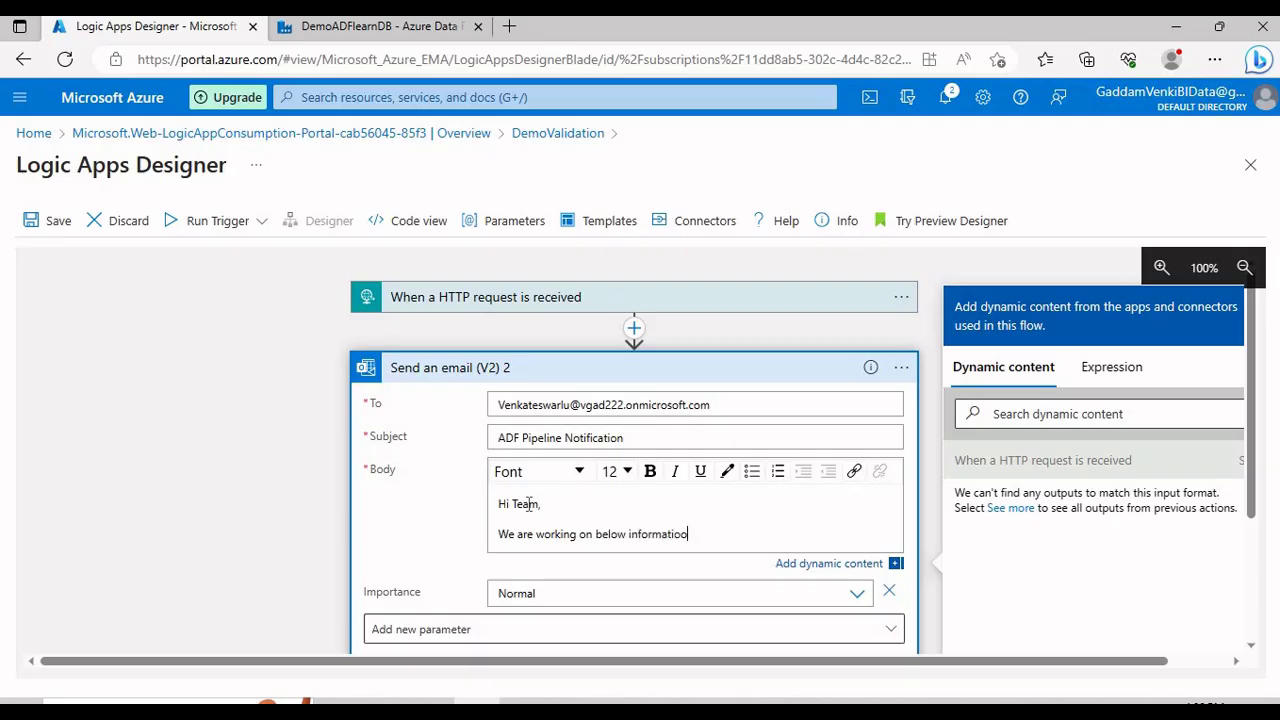
text(n.)
key(Return)
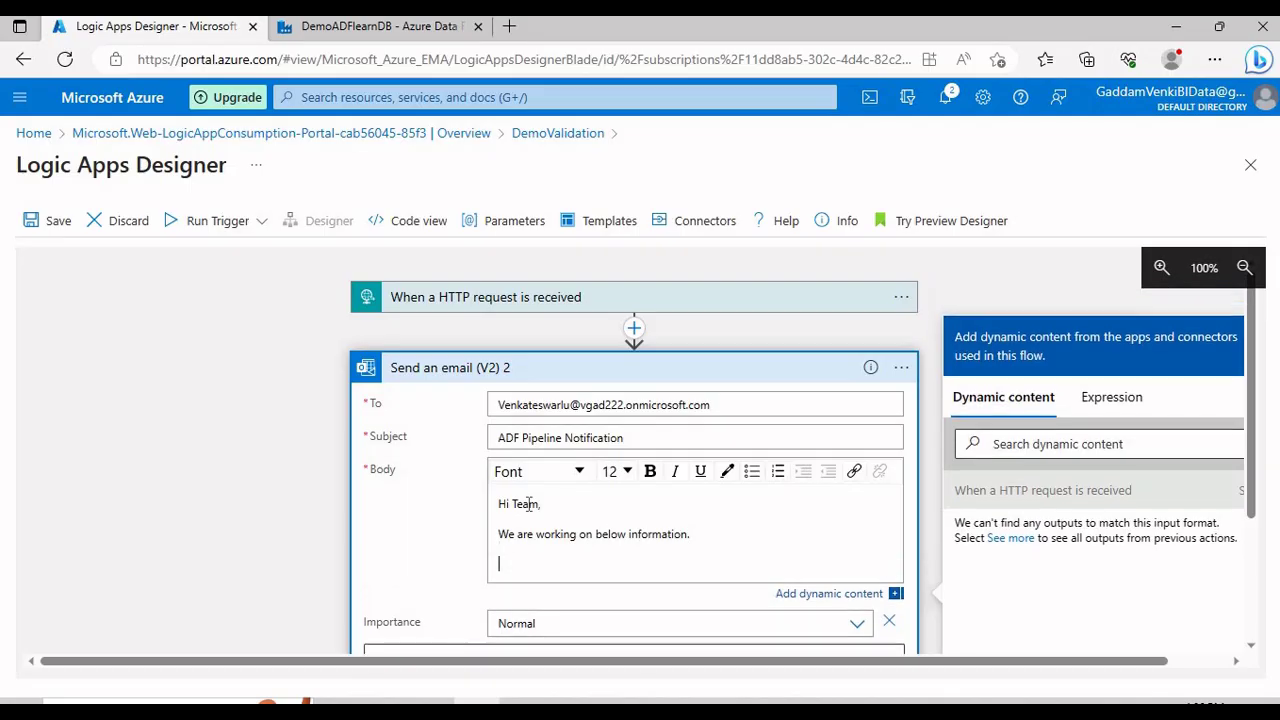
Step: Add the body lines "Data FactoryName :" and "Pipeline Name :", ending with "Thanks," and the sender's name
text(Data FactoryName :)
key(Return)
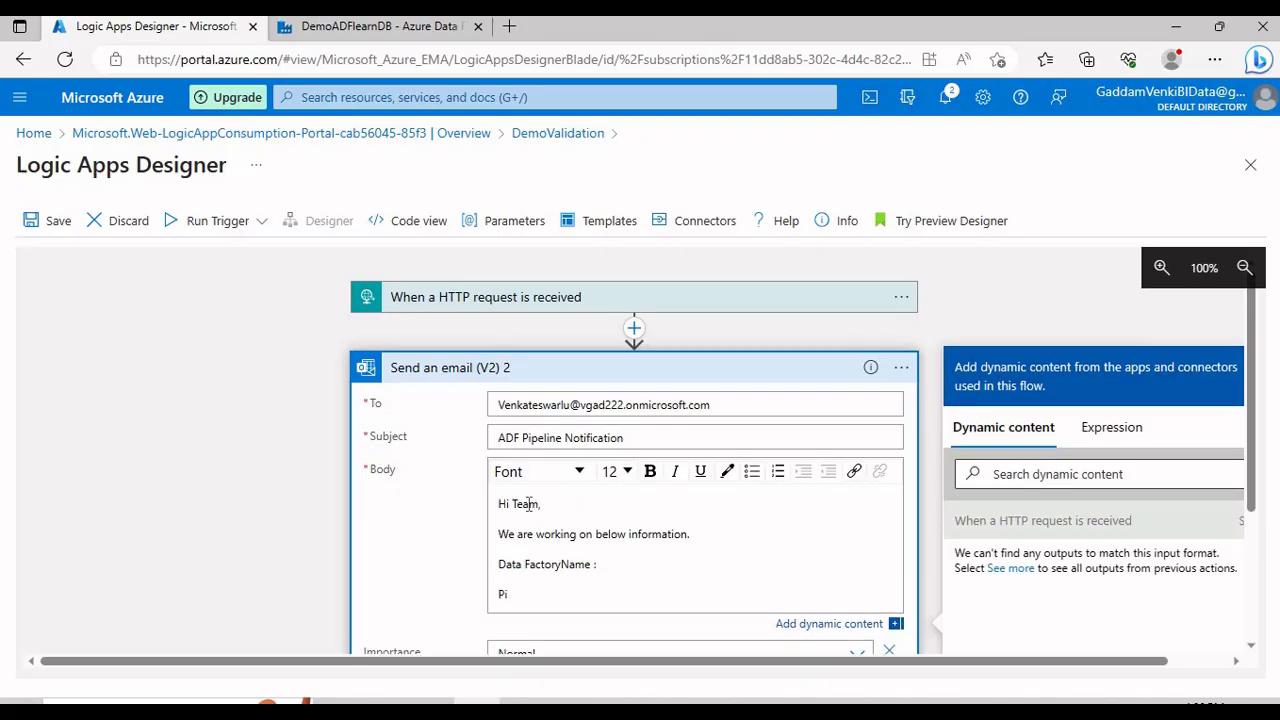
text(Pipeline Name :)
key(Return)
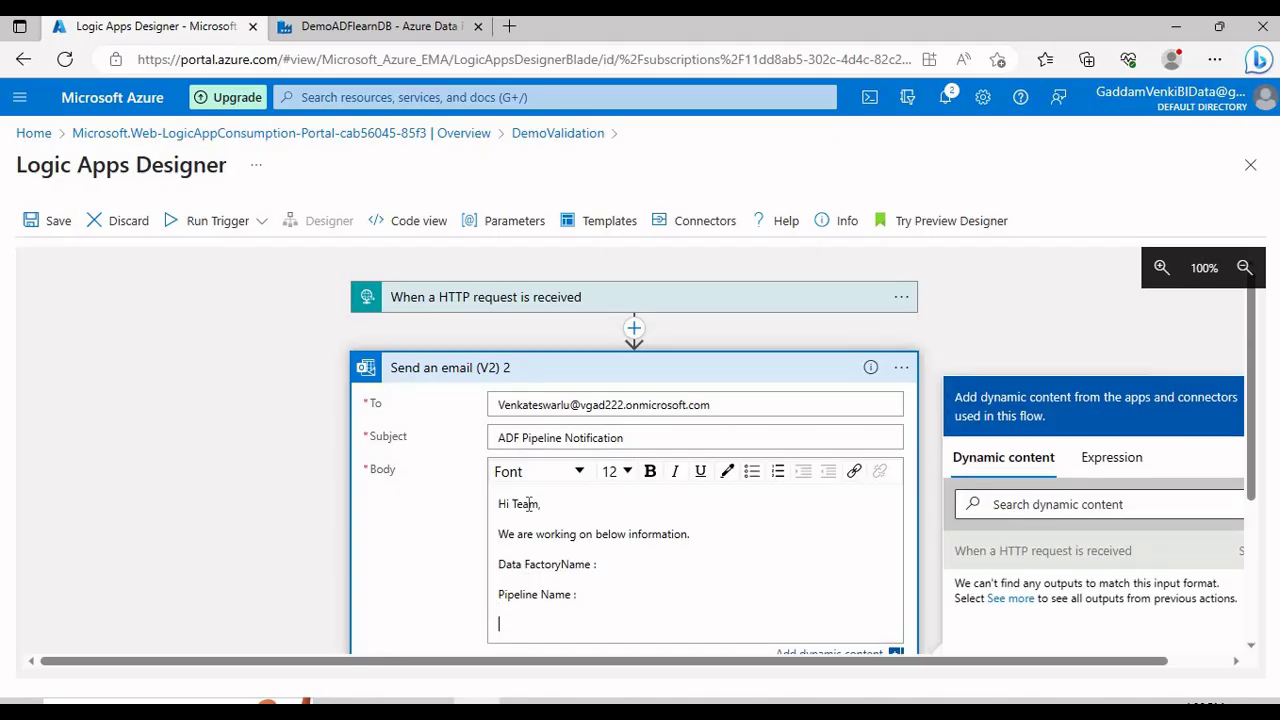
text(Thanks,)
key(Return)
text(Venkateswaarlu)
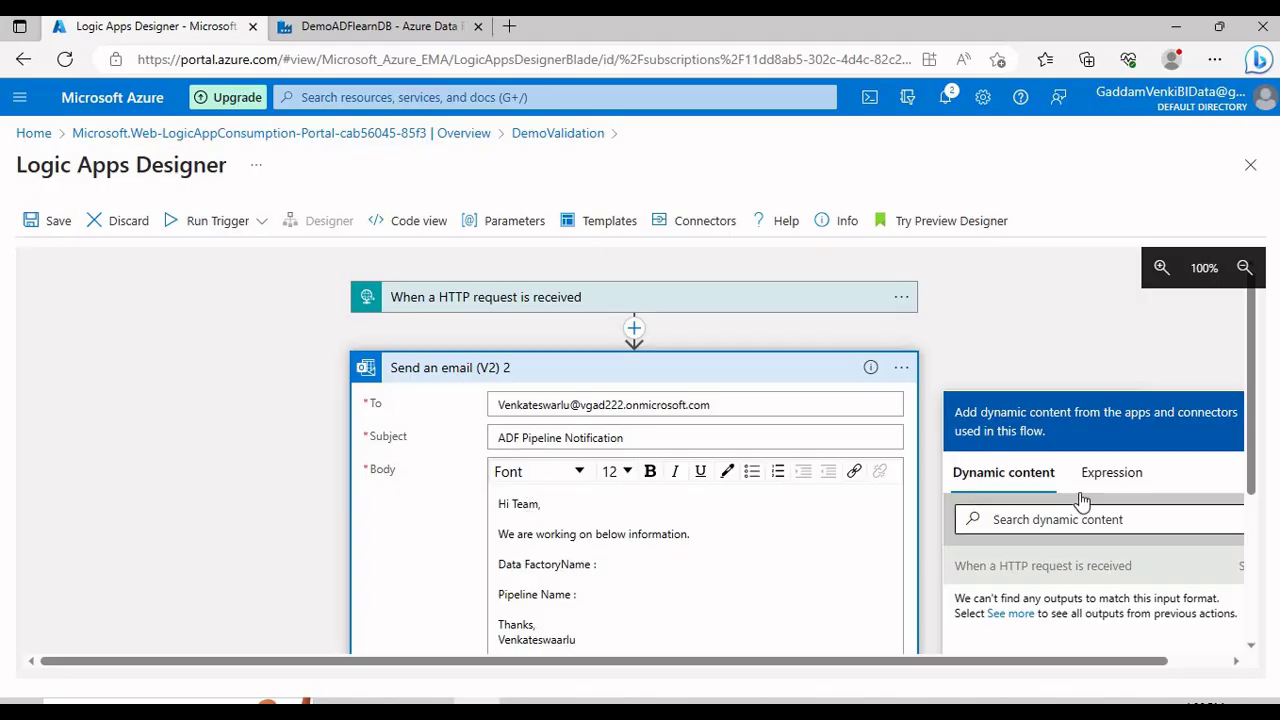
Step: Insert the trigger's DataFactoy Name dynamic content after "Data FactoryName :" in the email body
scroll(1050, 530, down, 1)
scroll(1043, 545, down, 1)
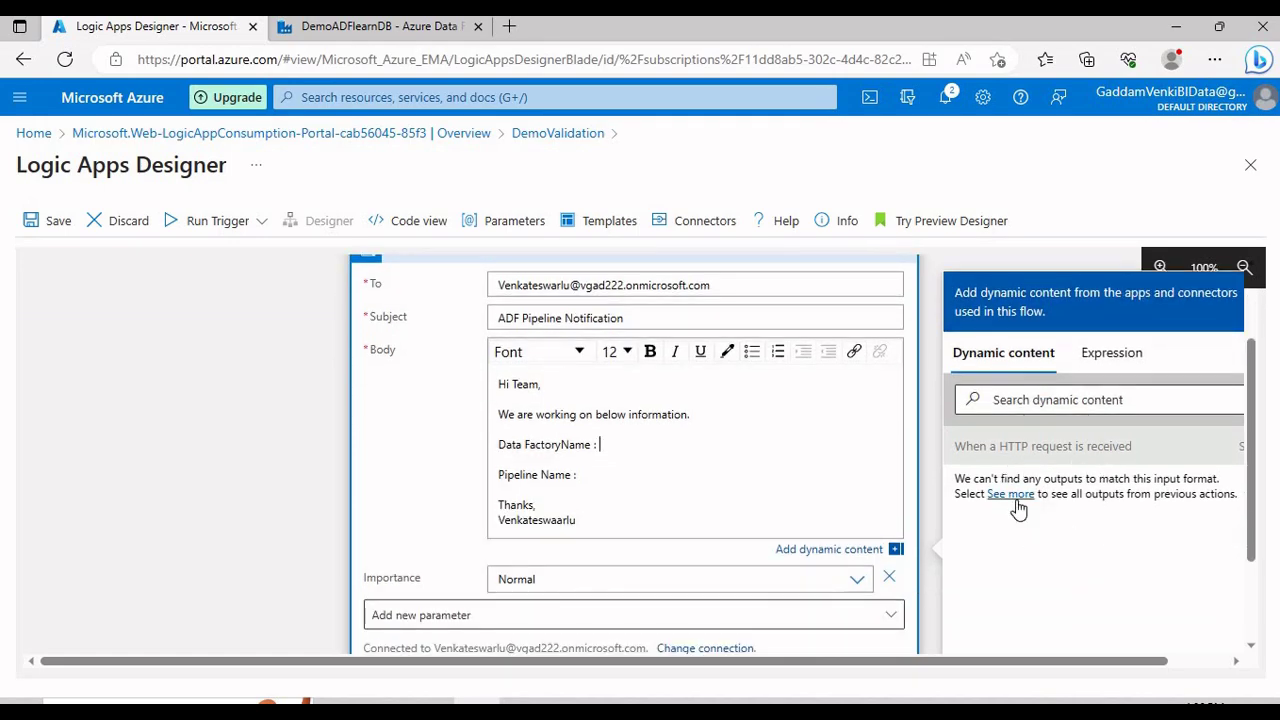
click(1012, 494)
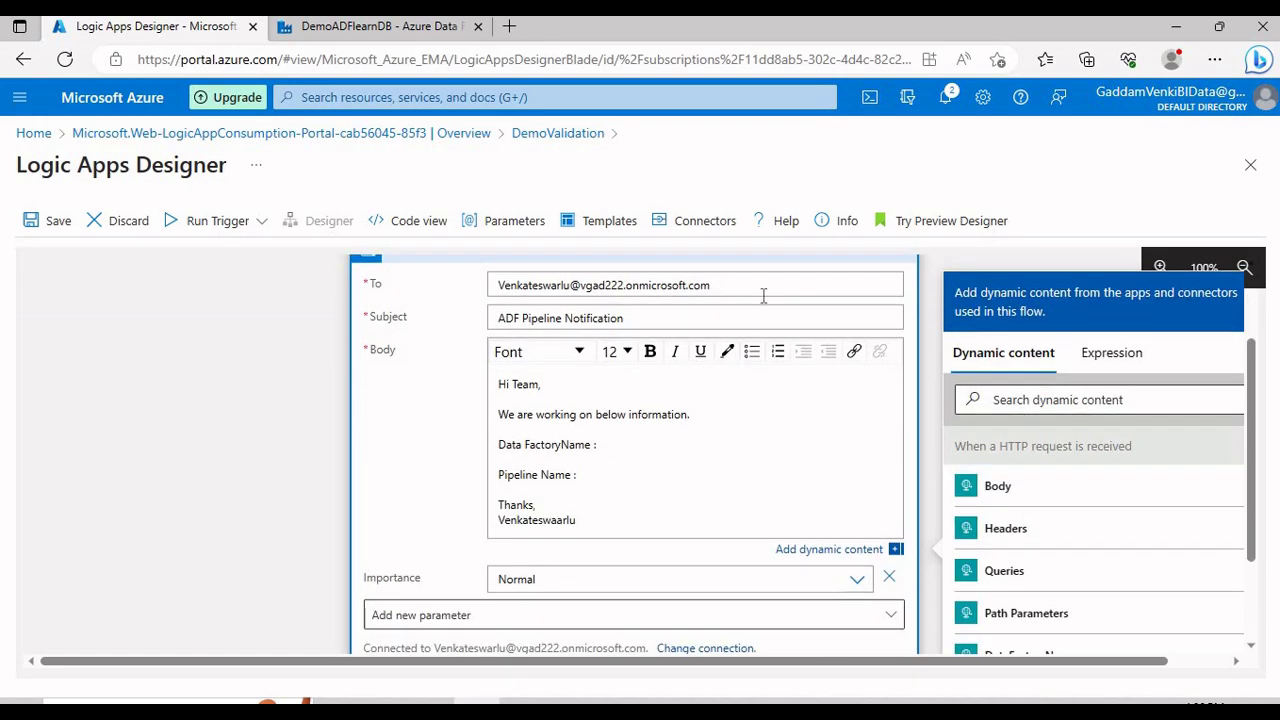
scroll(1023, 443, down, 2)
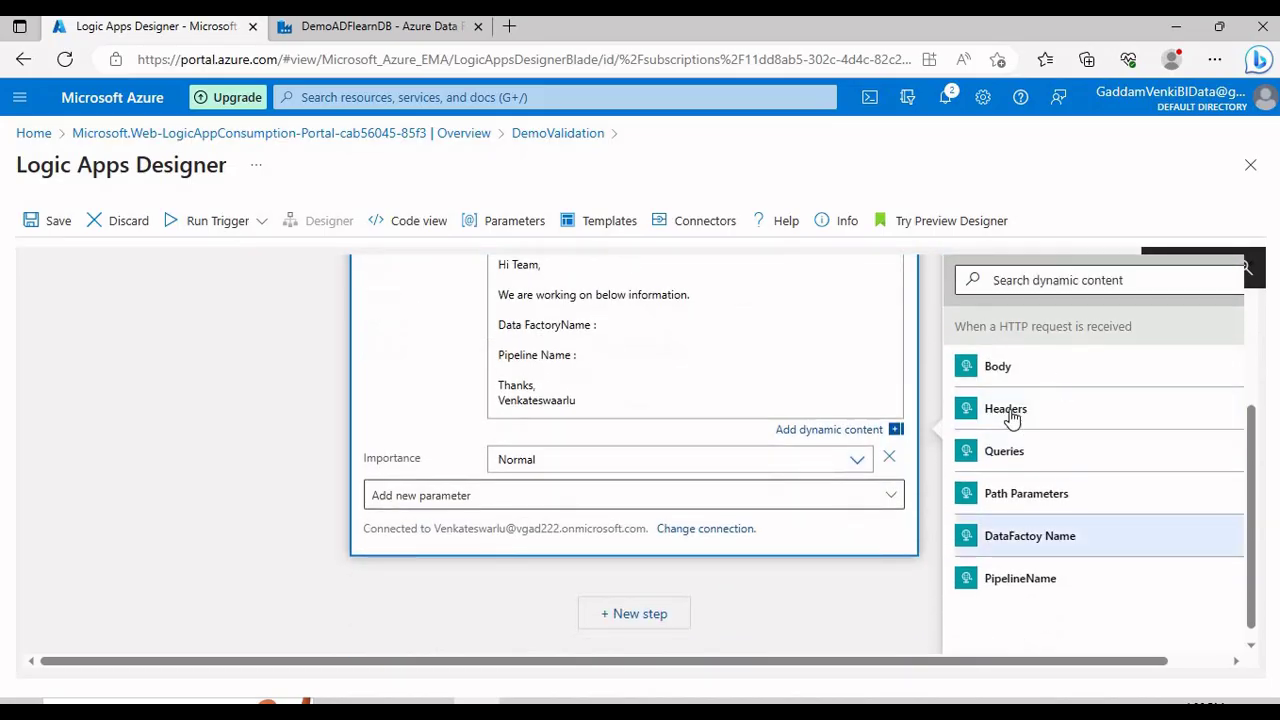
click(1030, 540)
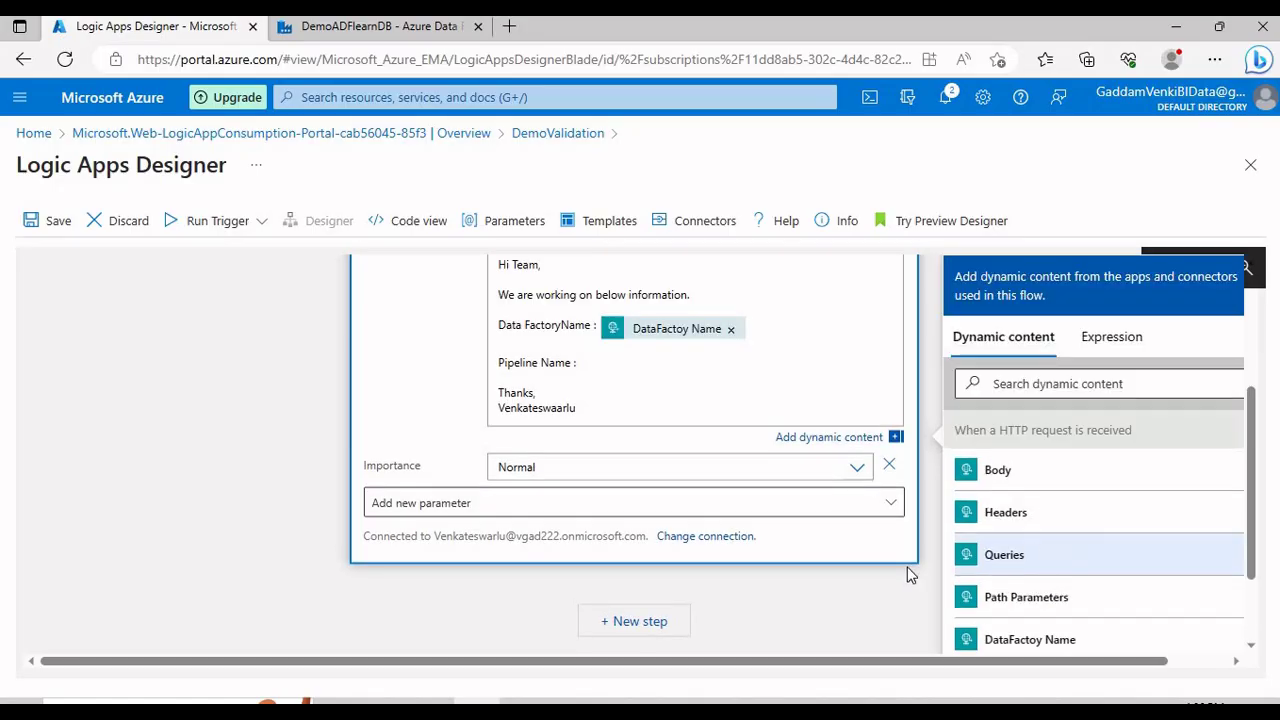
Step: Insert the trigger's PipelineName dynamic content after "Pipeline Name :" in the email body
click(690, 370)
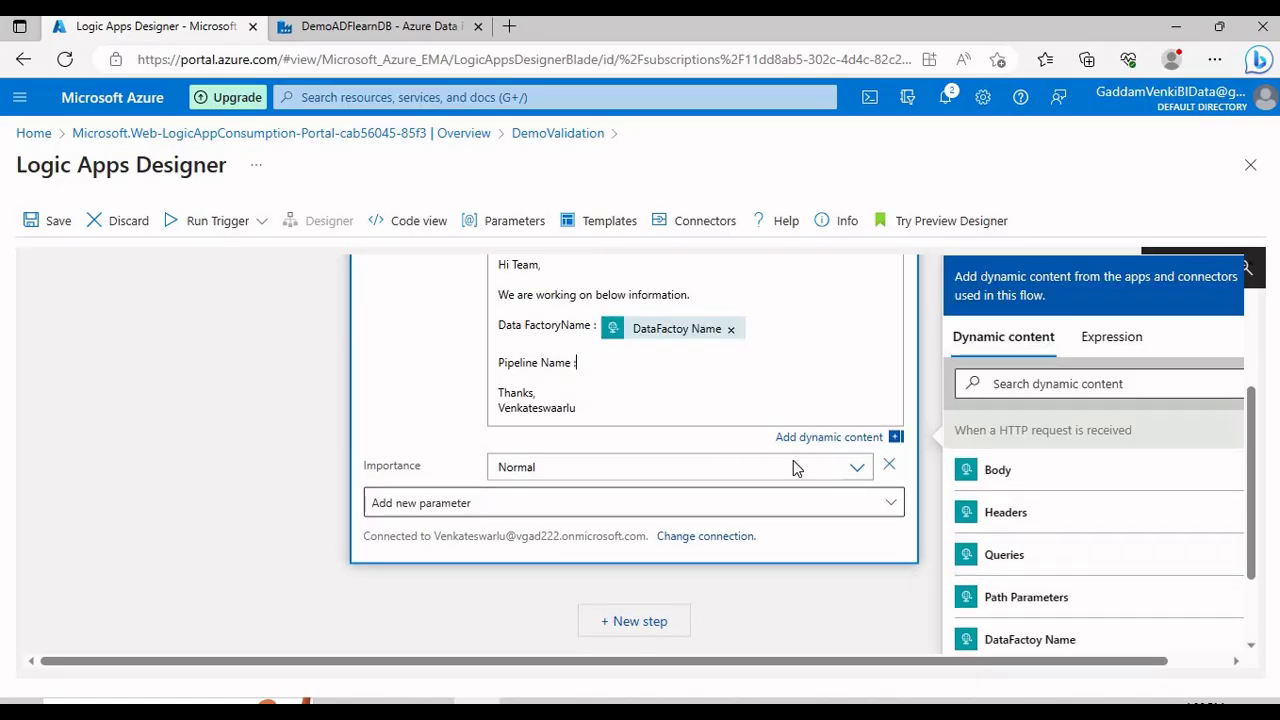
scroll(1051, 600, down, 1)
click(1016, 567)
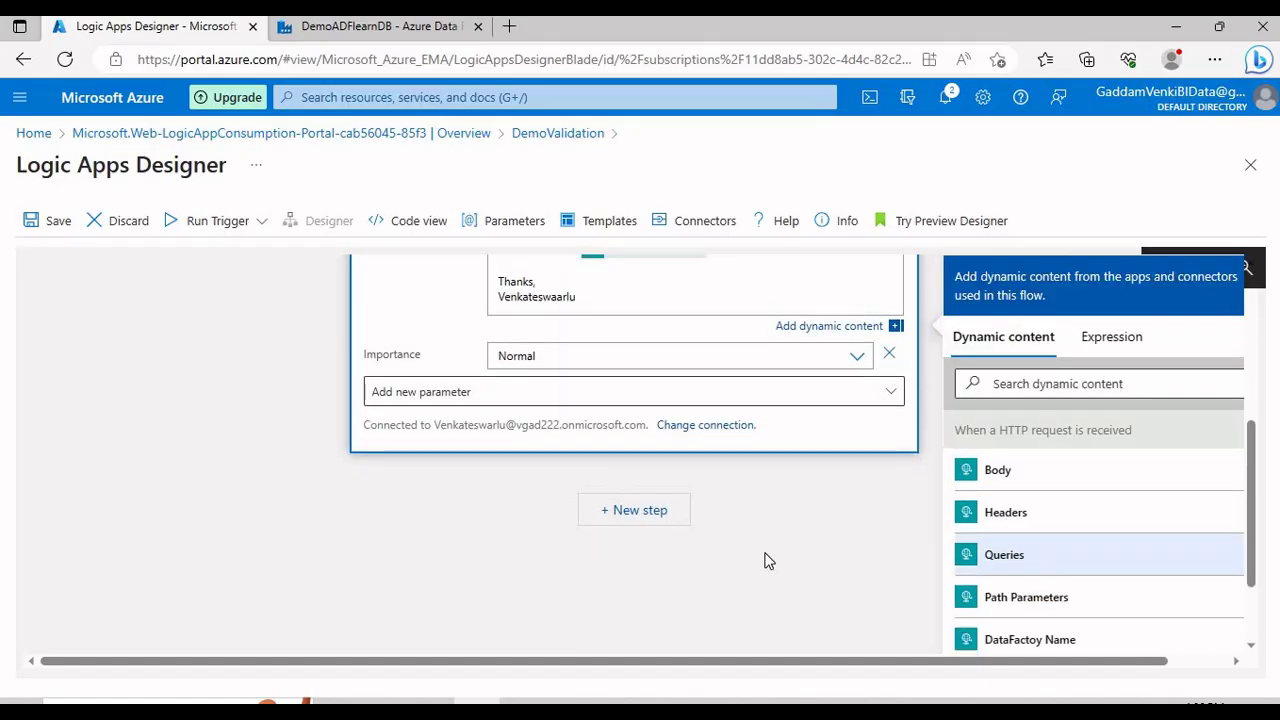
Step: Collapse the Send an email action and save the DemoValidation logic app
scroll(764, 560, up, 2)
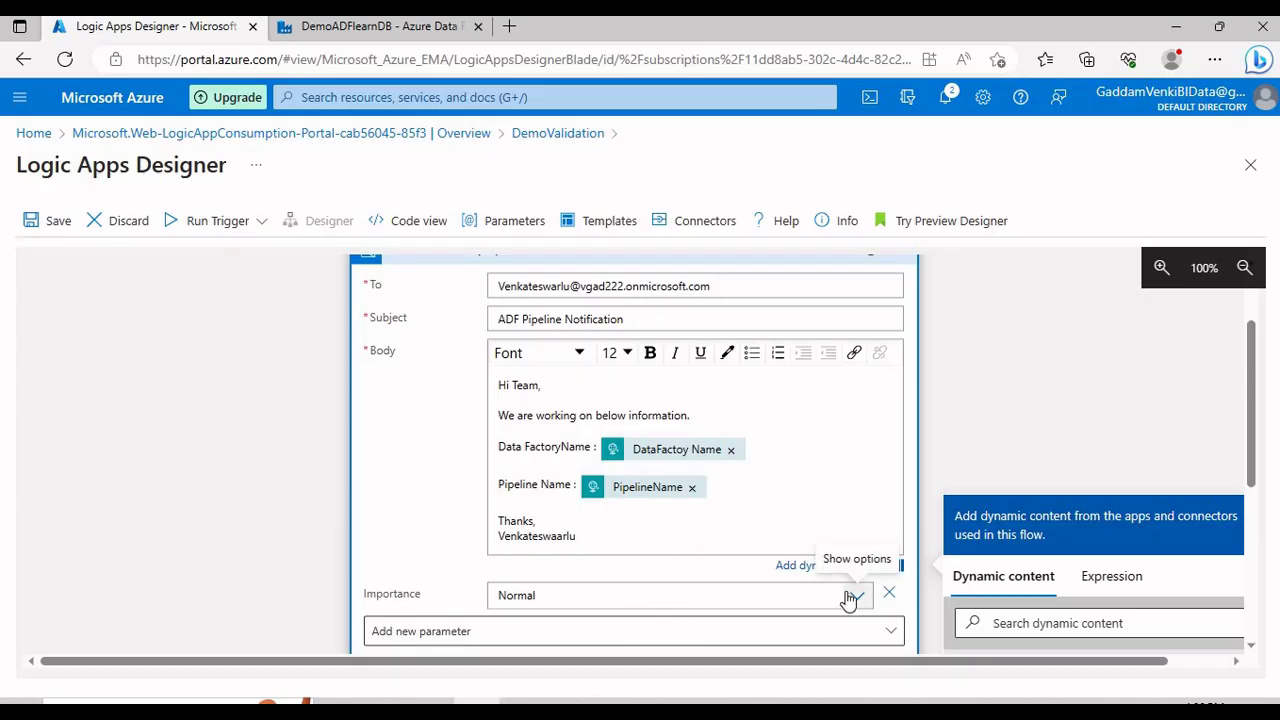
scroll(832, 494, up, 1)
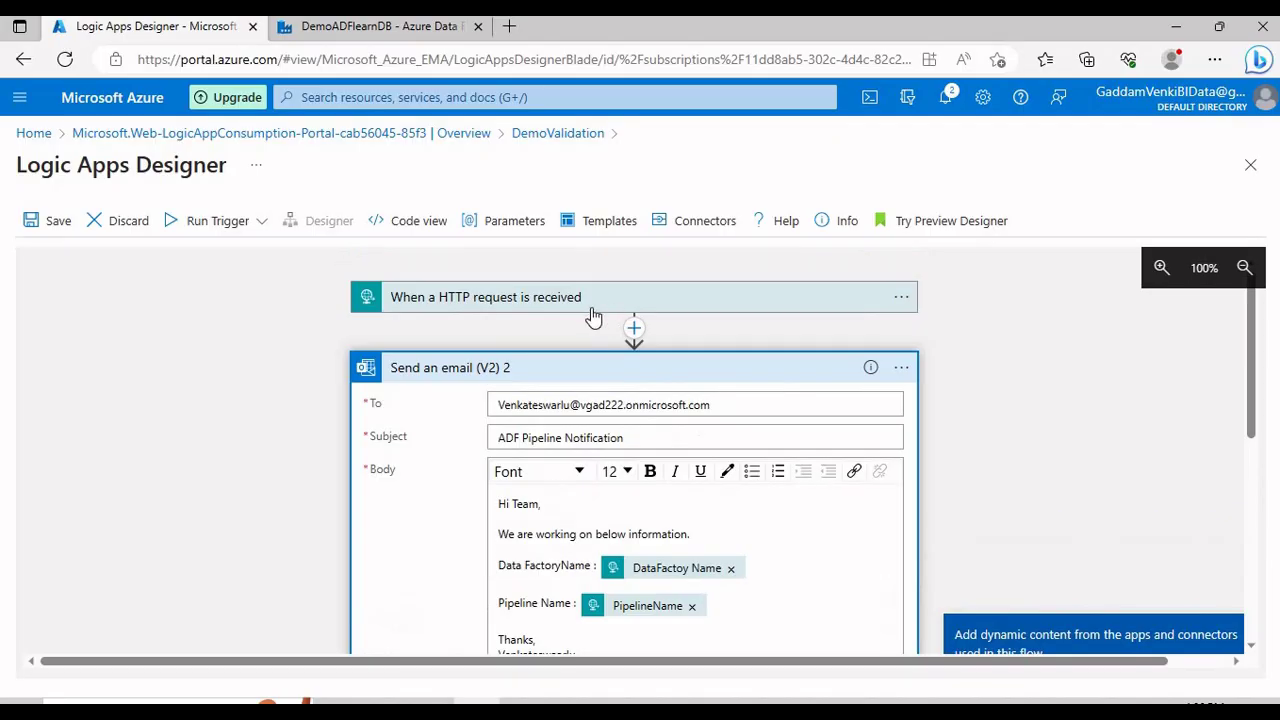
click(577, 370)
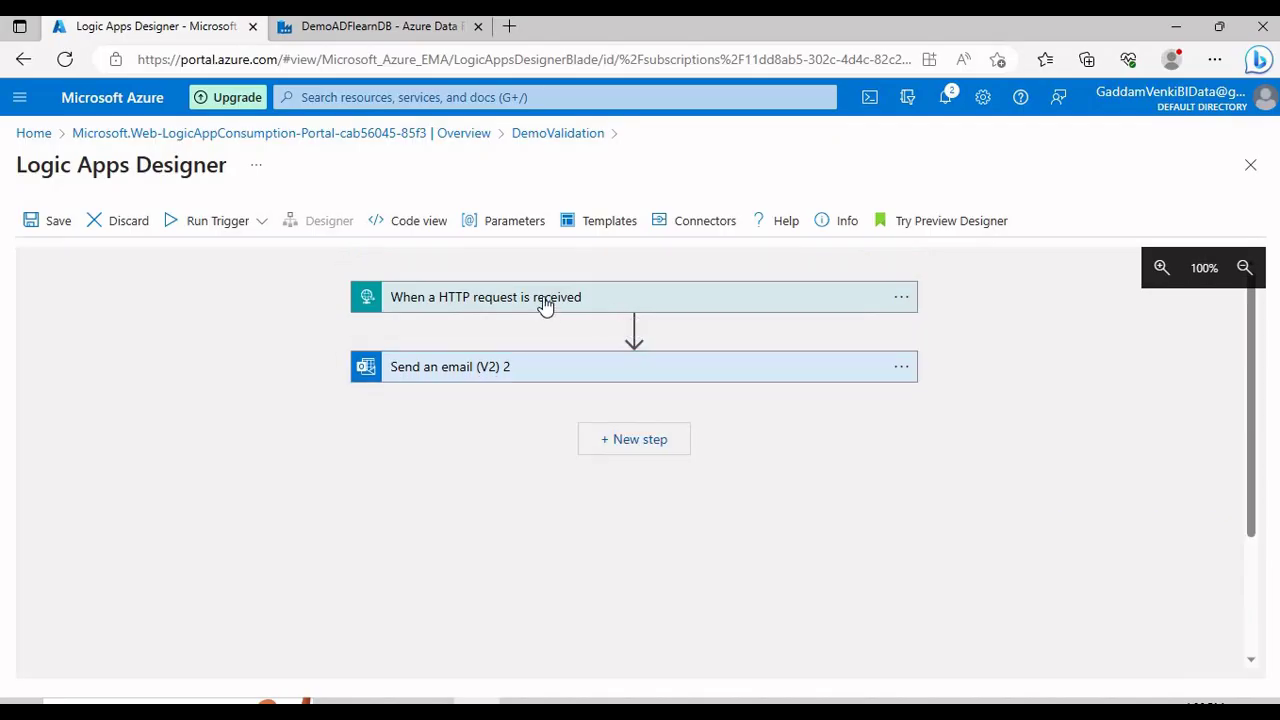
click(44, 229)
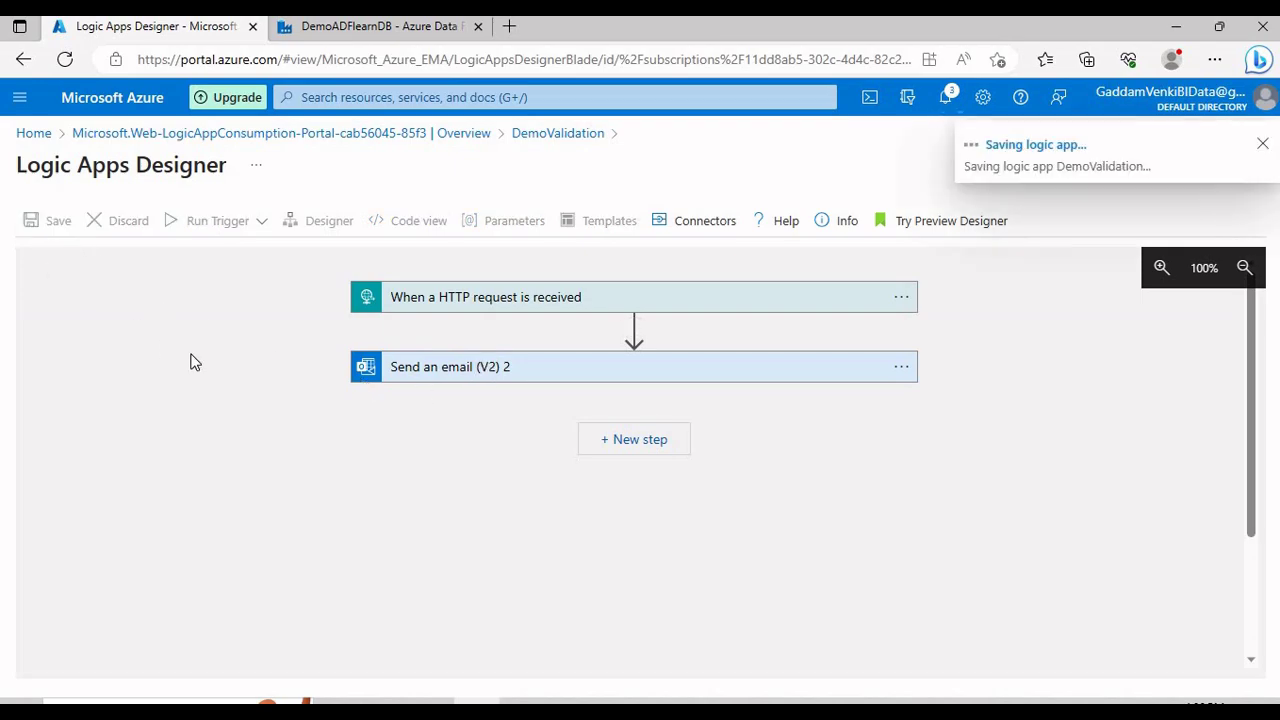
Step: Copy the generated HTTP POST URL from the request trigger and switch to the DemoADFlearnDB data factory
click(482, 299)
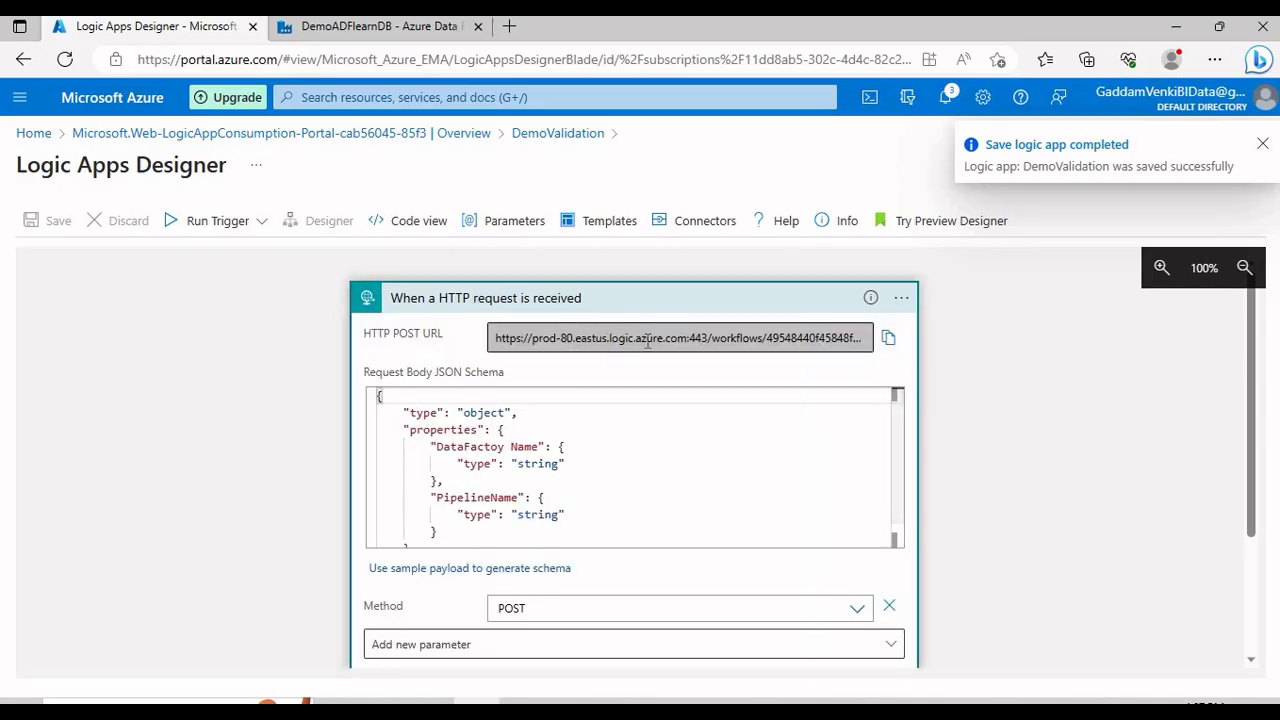
click(888, 339)
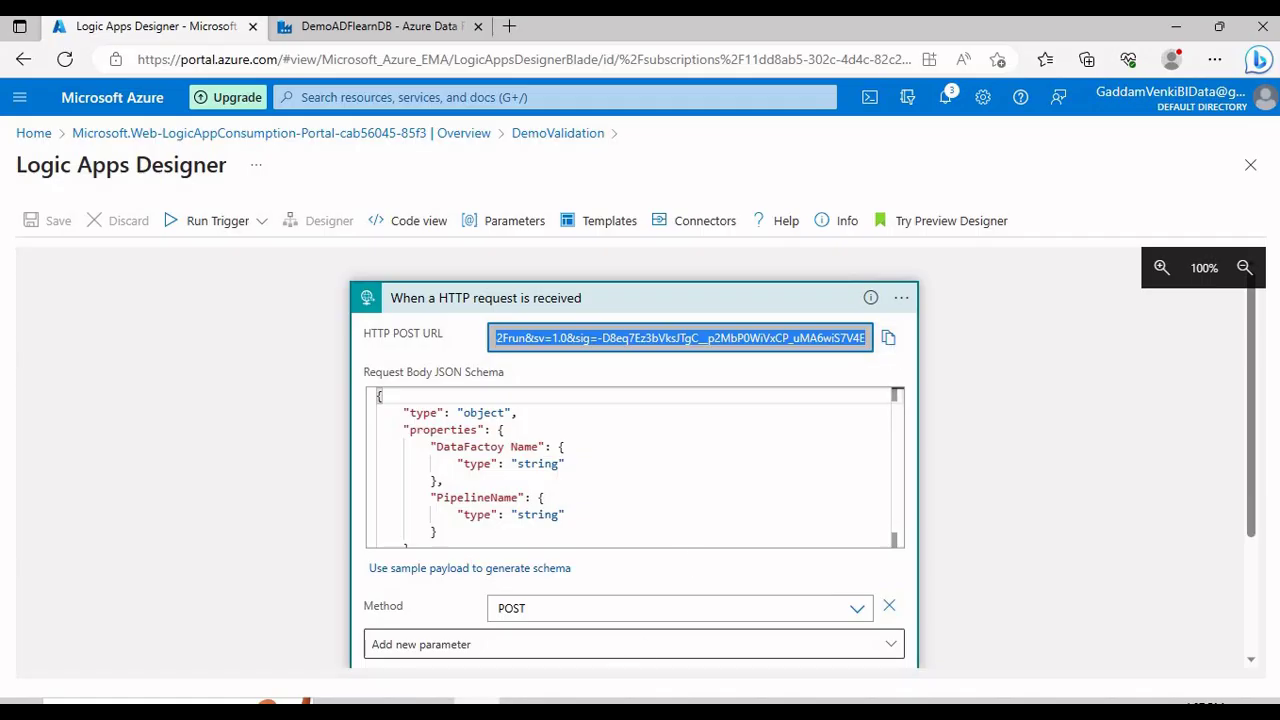
click(380, 26)
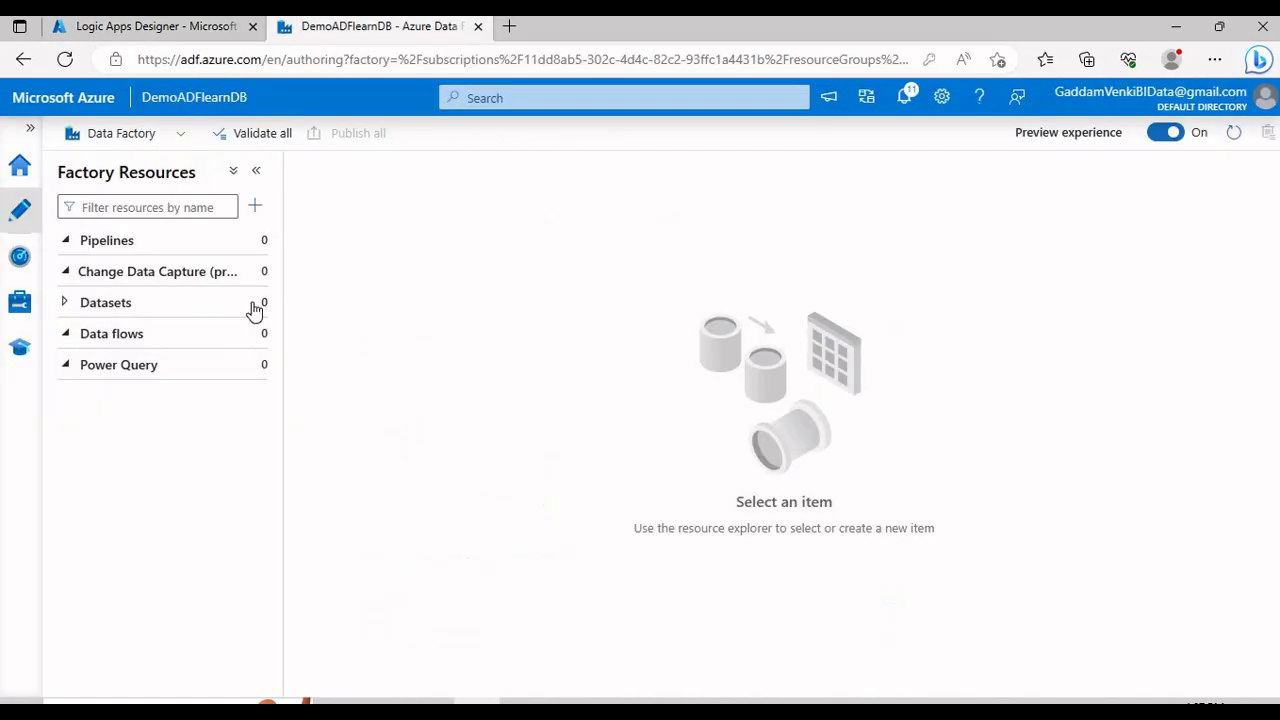
Step: Create a new pipeline in the data factory and name it TestValue
click(262, 242)
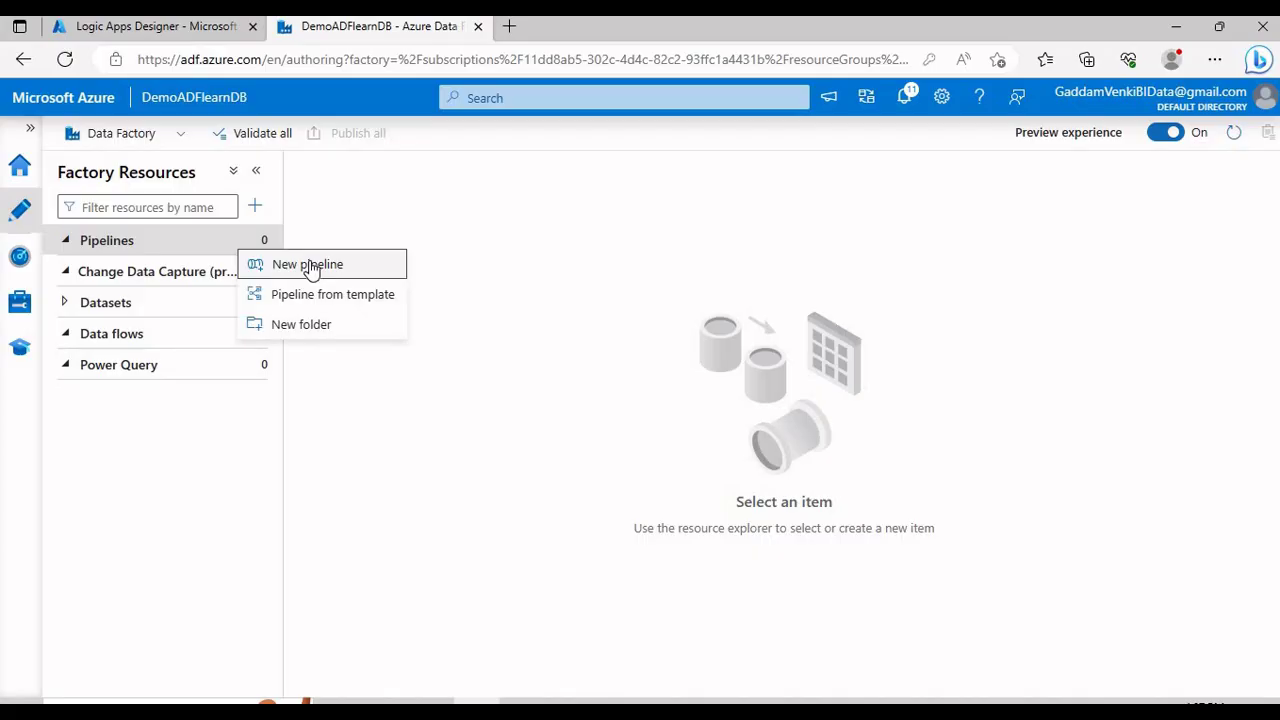
click(309, 266)
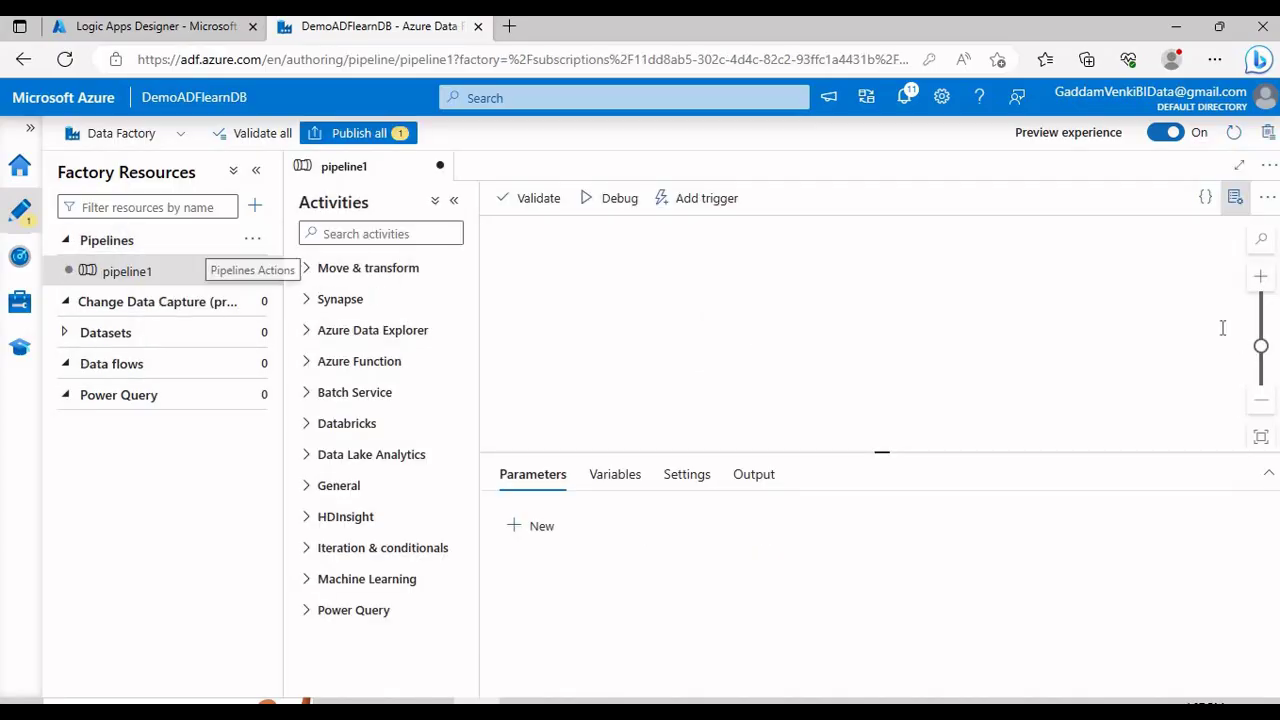
click(1235, 197)
click(1135, 337)
key(ctrl+a)
text(T)
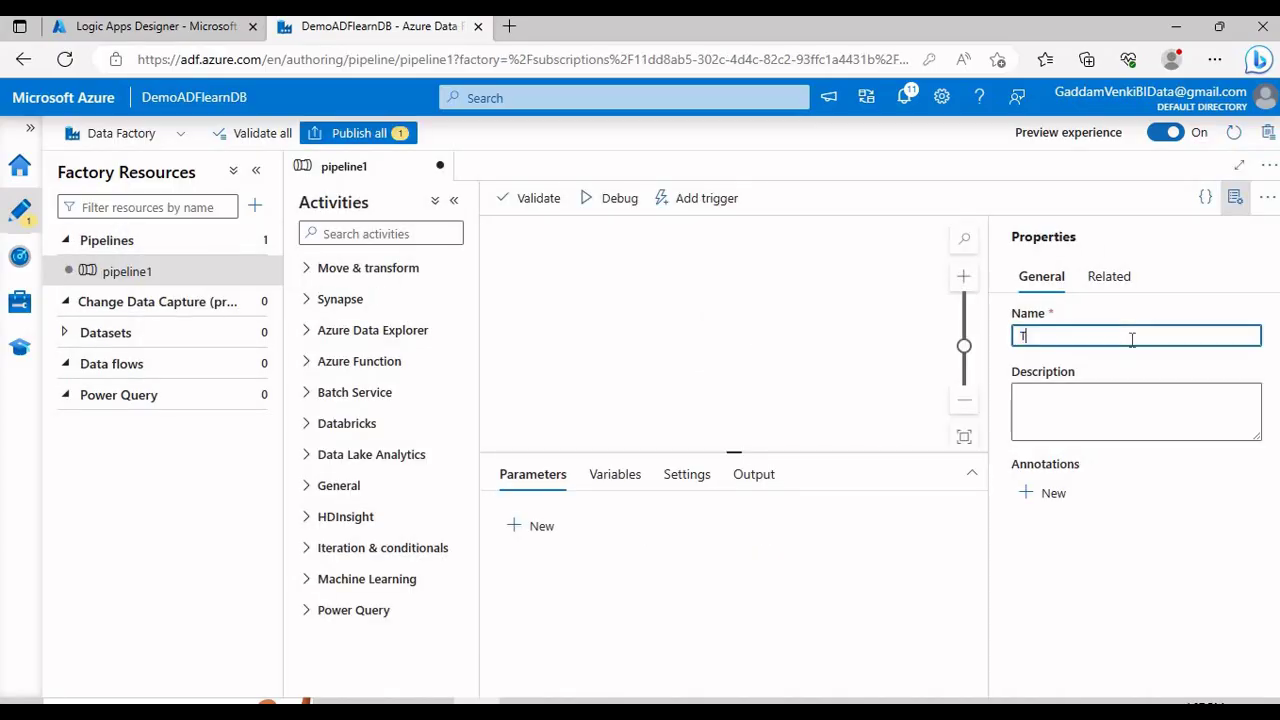
text(estValue)
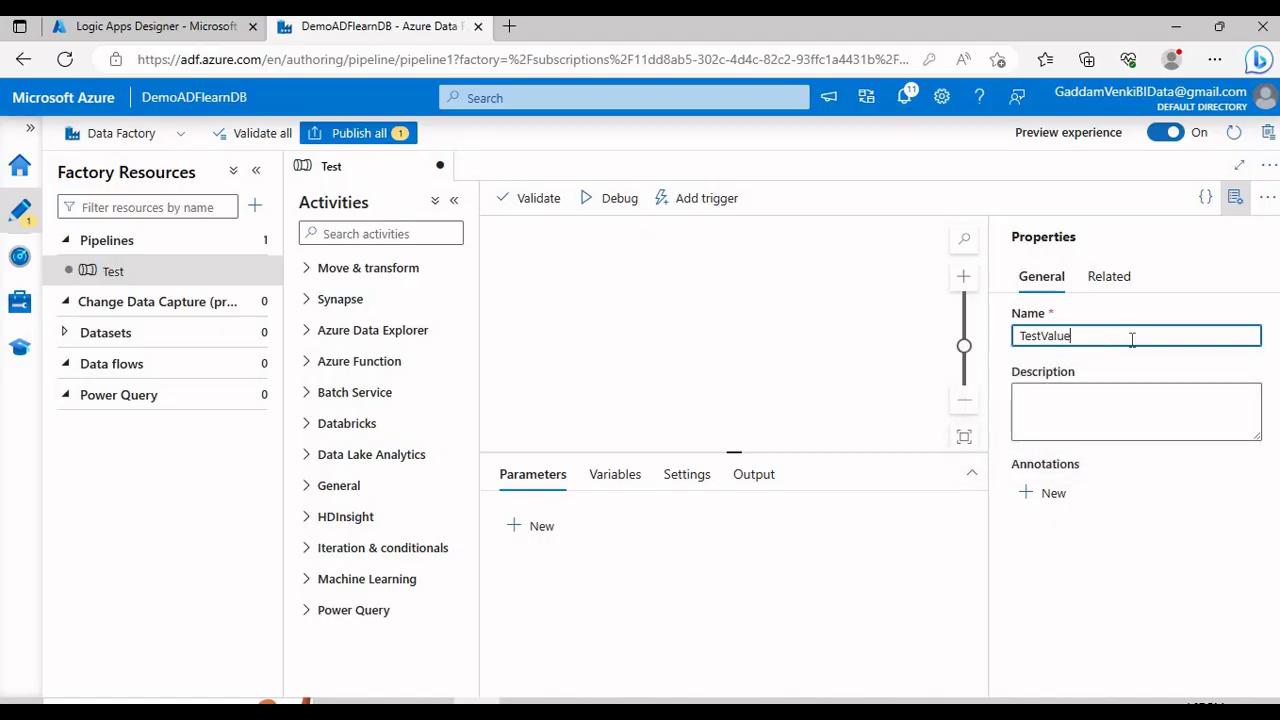
Step: Search the activities for Web, add a Web activity to the TestValue pipeline, and collapse the properties and activities panes
click(412, 232)
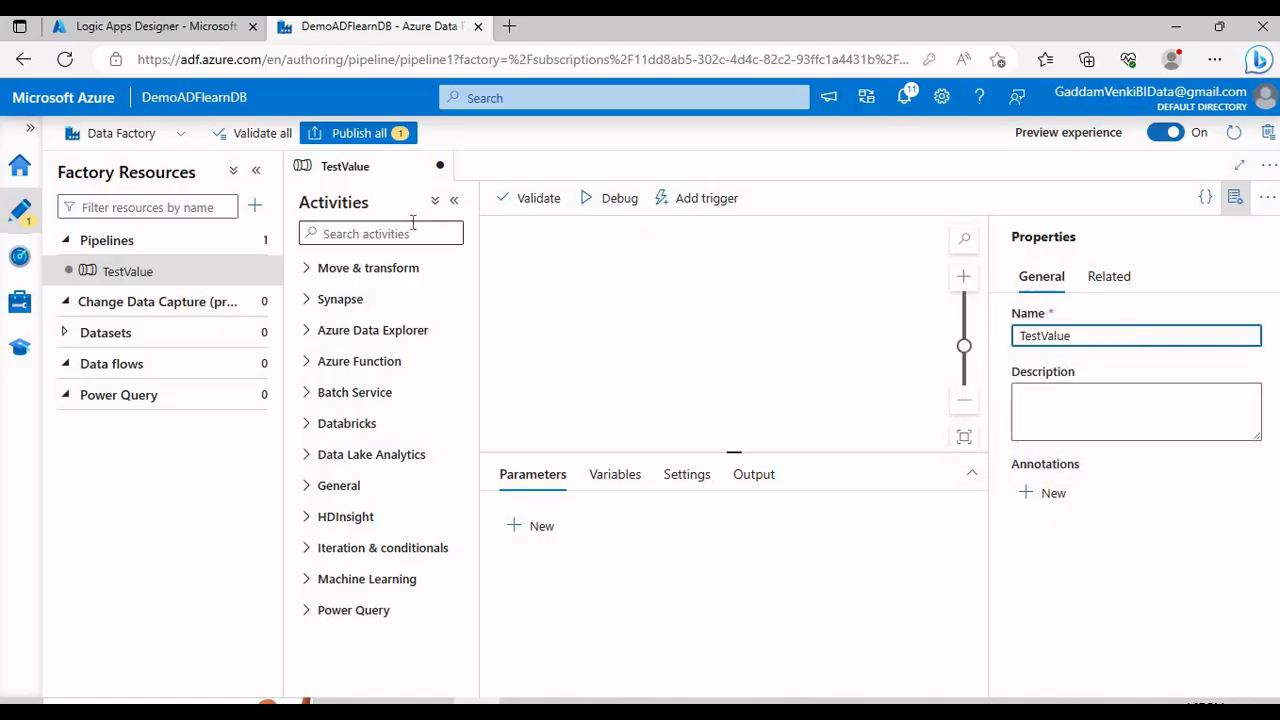
text(Web)
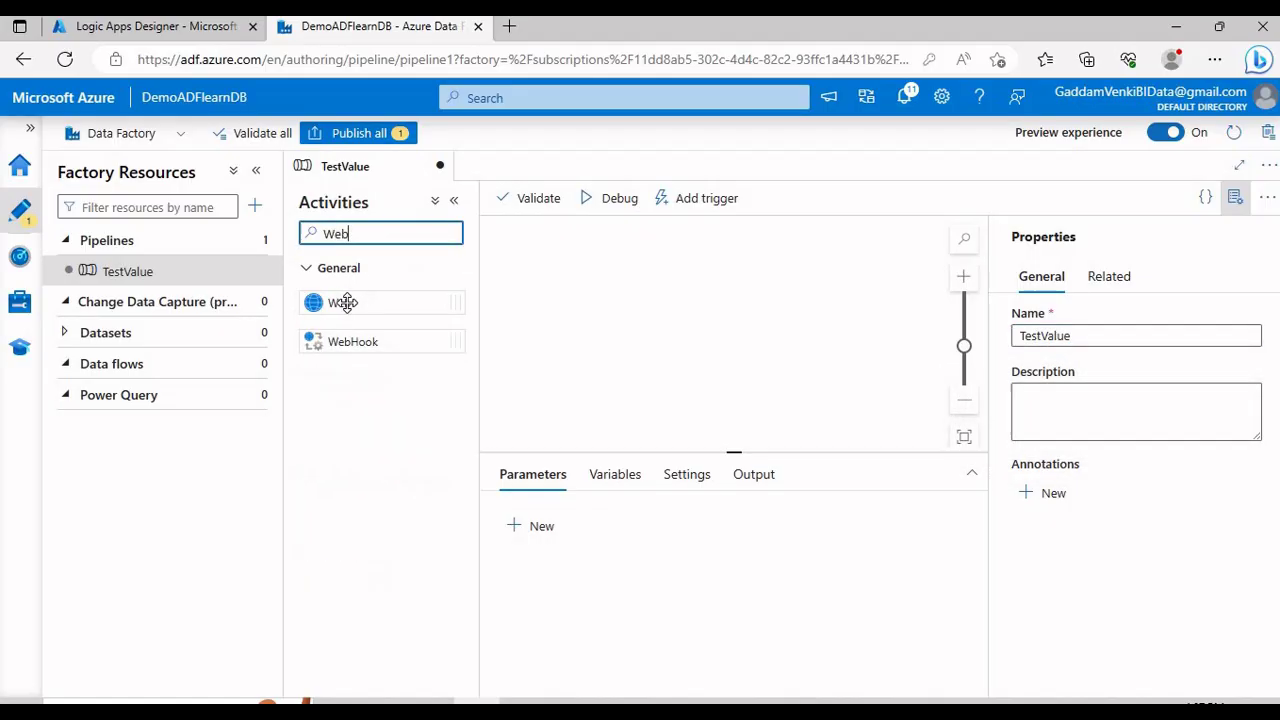
drag(340, 302, 640, 323)
click(1233, 196)
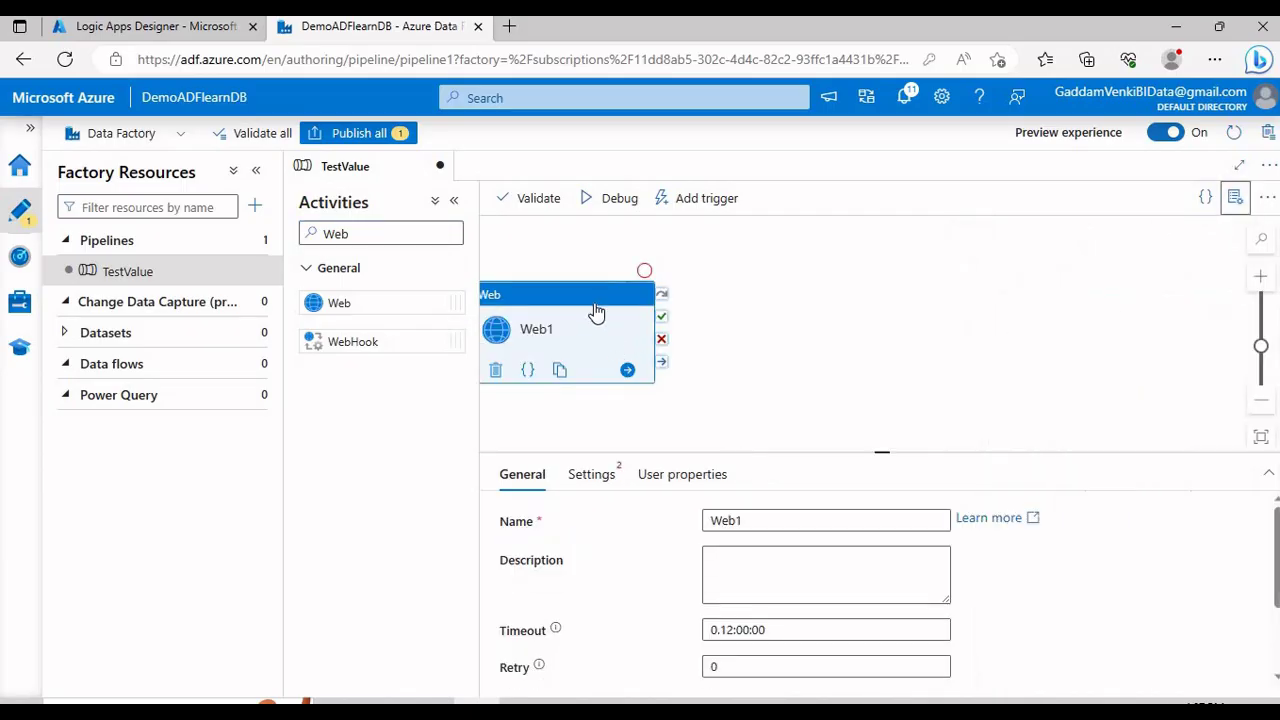
click(453, 200)
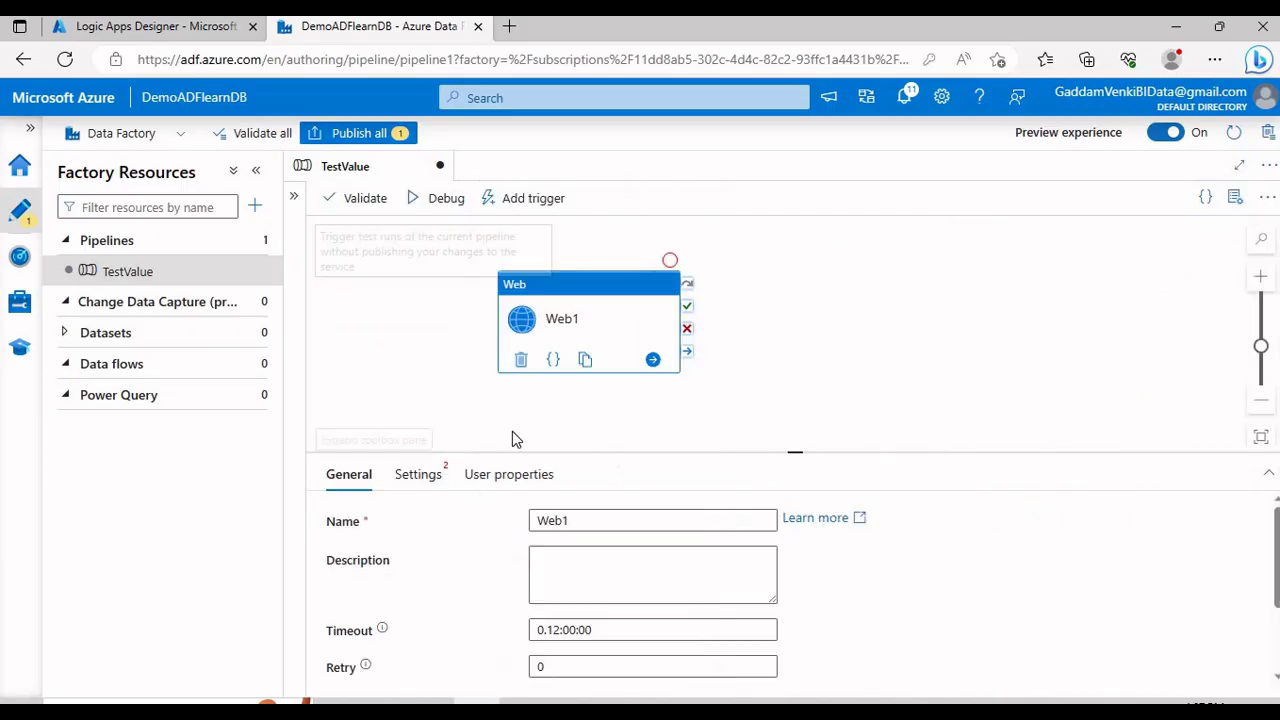
Step: In the Web activity's settings, paste the copied logic app HTTP POST URL and set the method to POST
drag(666, 451, 686, 401)
click(418, 423)
click(589, 467)
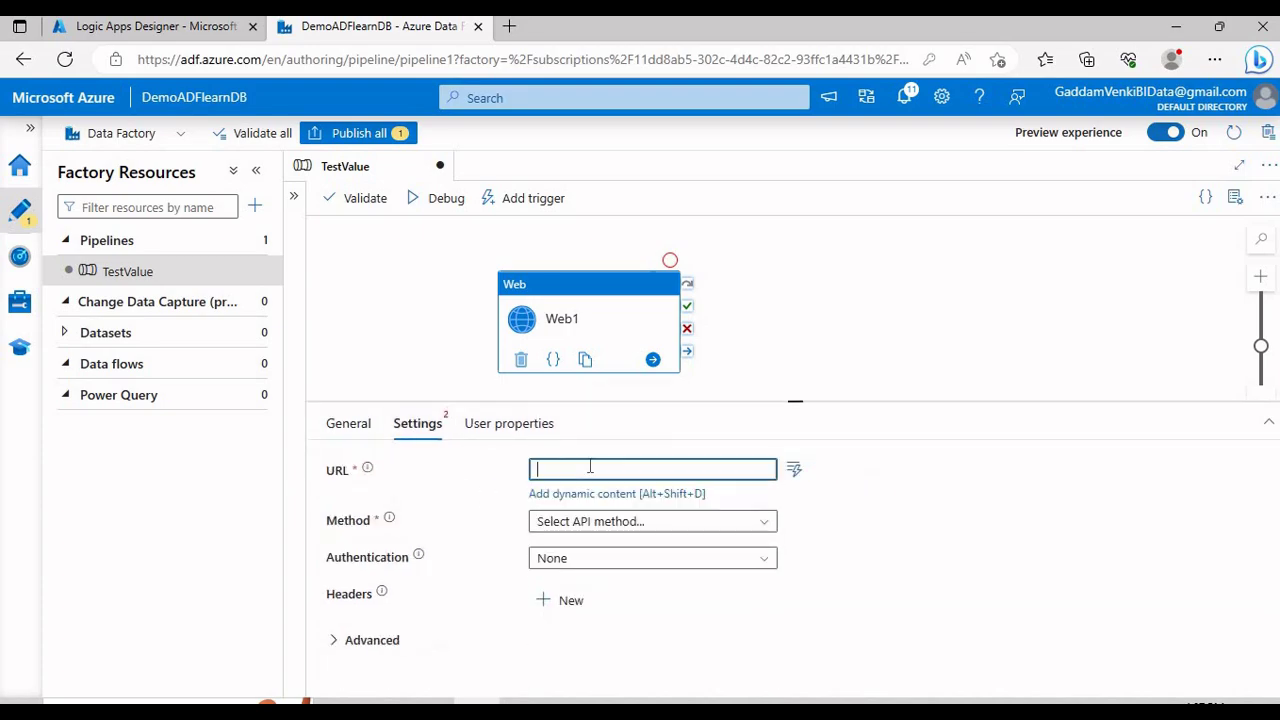
key(ctrl+v)
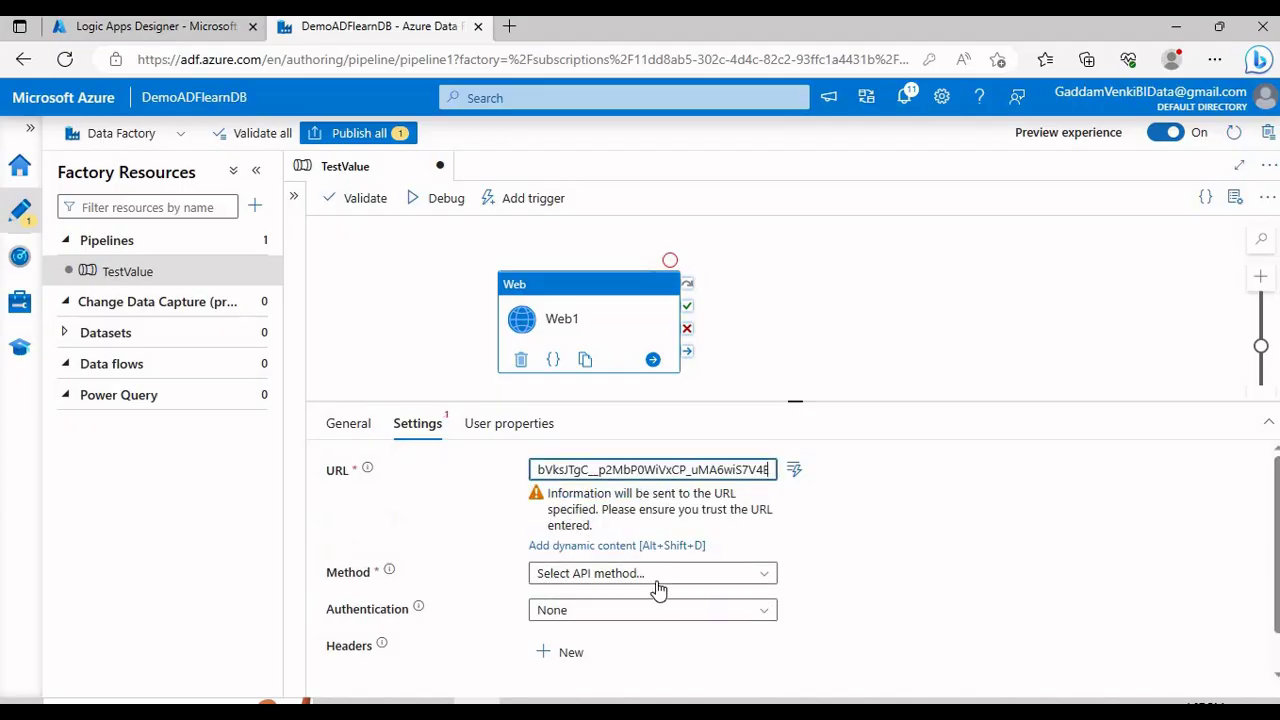
click(647, 558)
scroll(620, 615, down, 1)
click(580, 648)
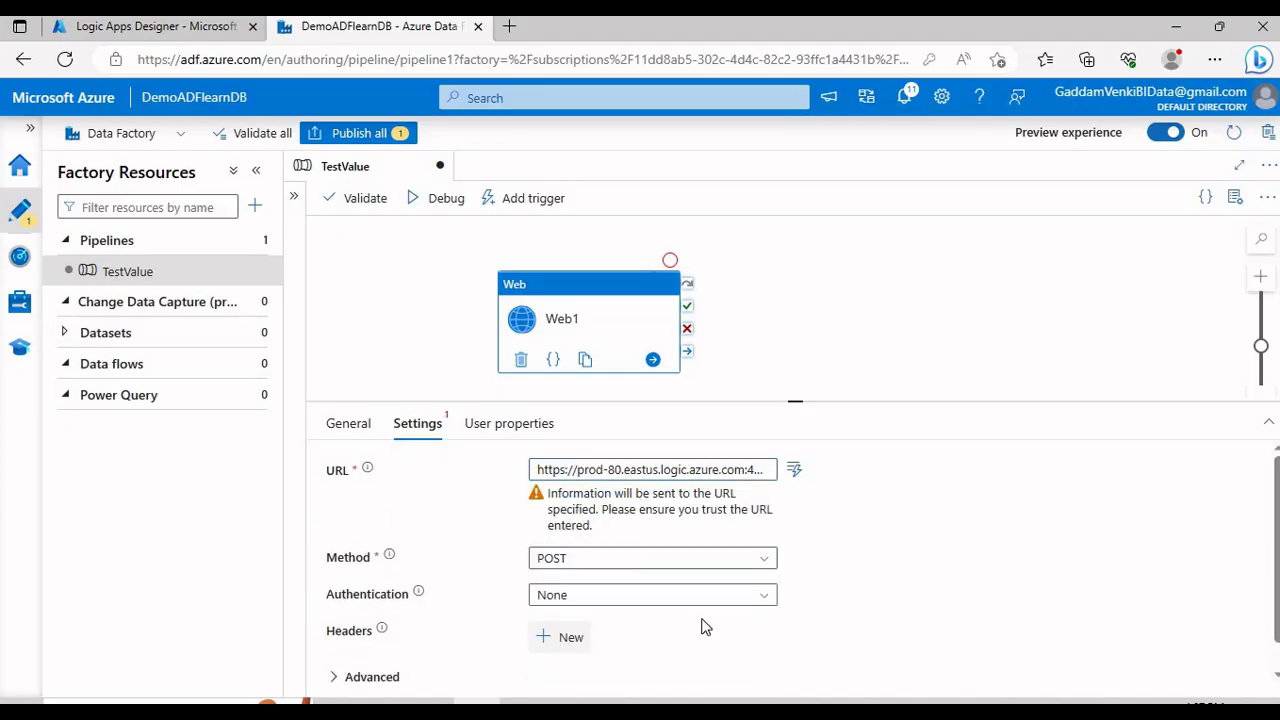
Step: Copy the JSON payload with DataFactoy Name and PipelineName set to "Test" from Notepad into the Web activity's body
scroll(856, 625, down, 1)
click(651, 549)
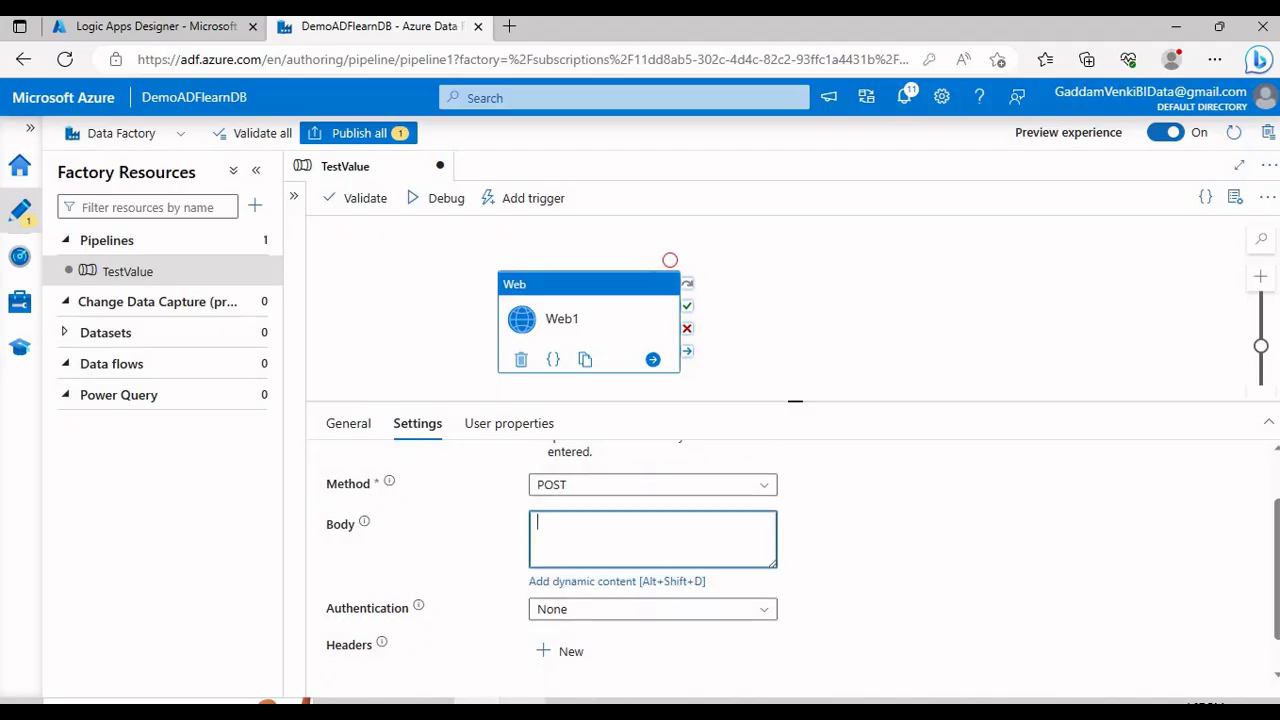
key(alt+Tab)
drag(172, 188, 117, 130)
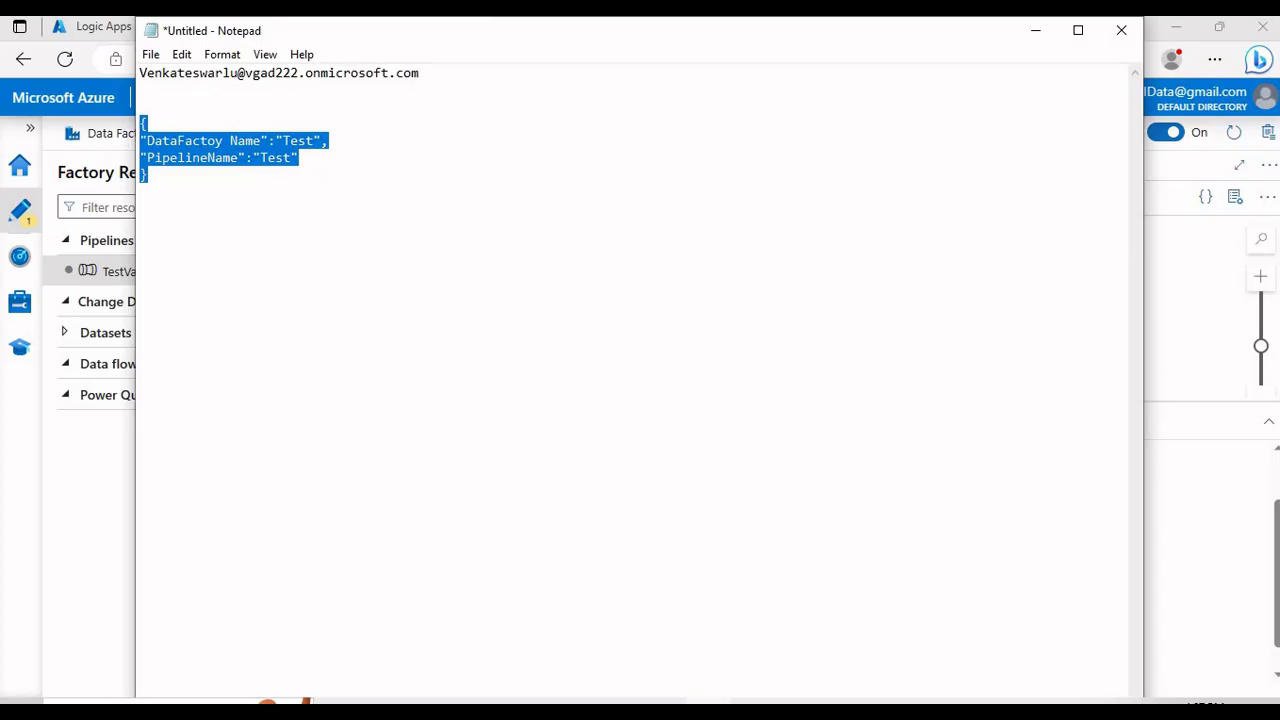
key(alt+Tab)
key(ctrl+v)
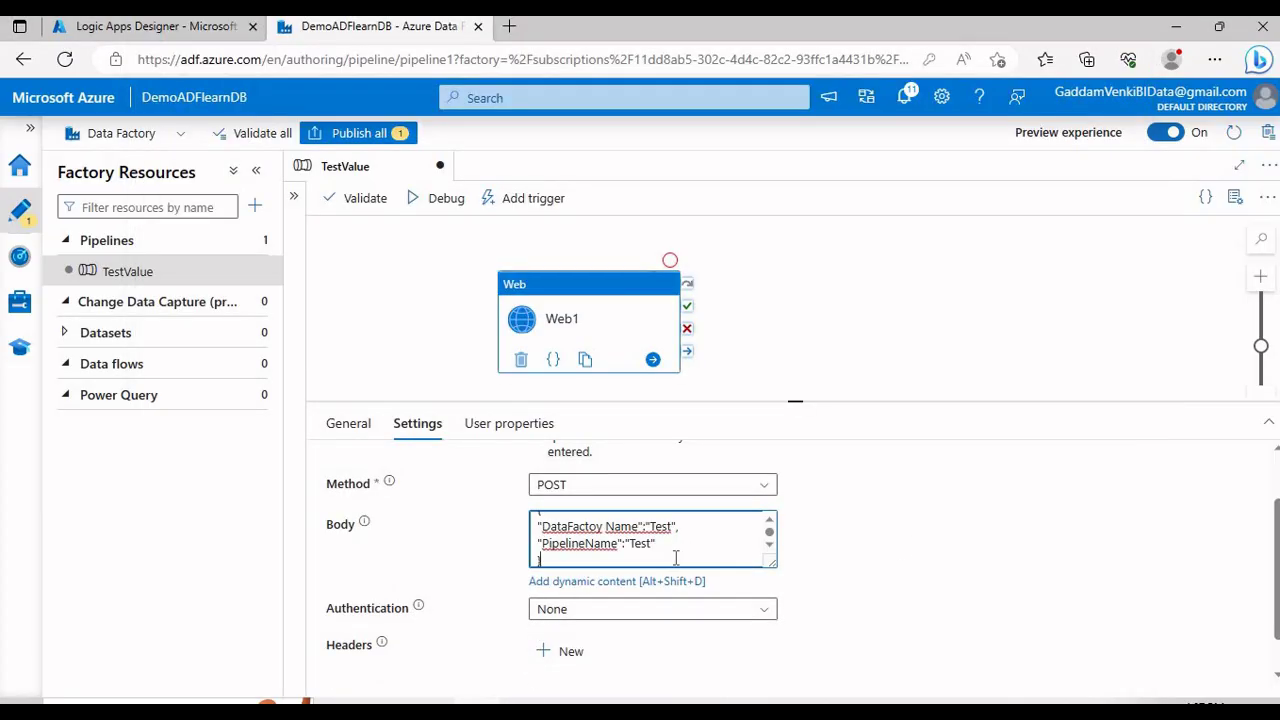
scroll(676, 557, up, 1)
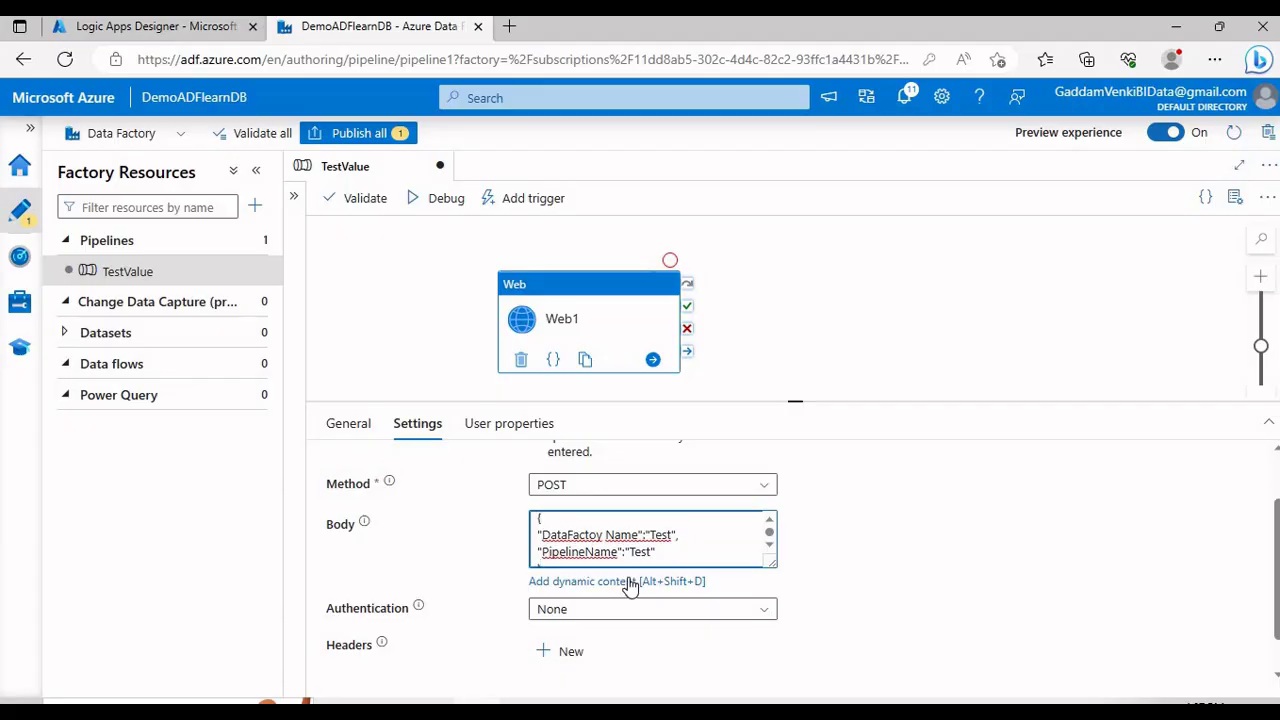
key(alt+shift+d)
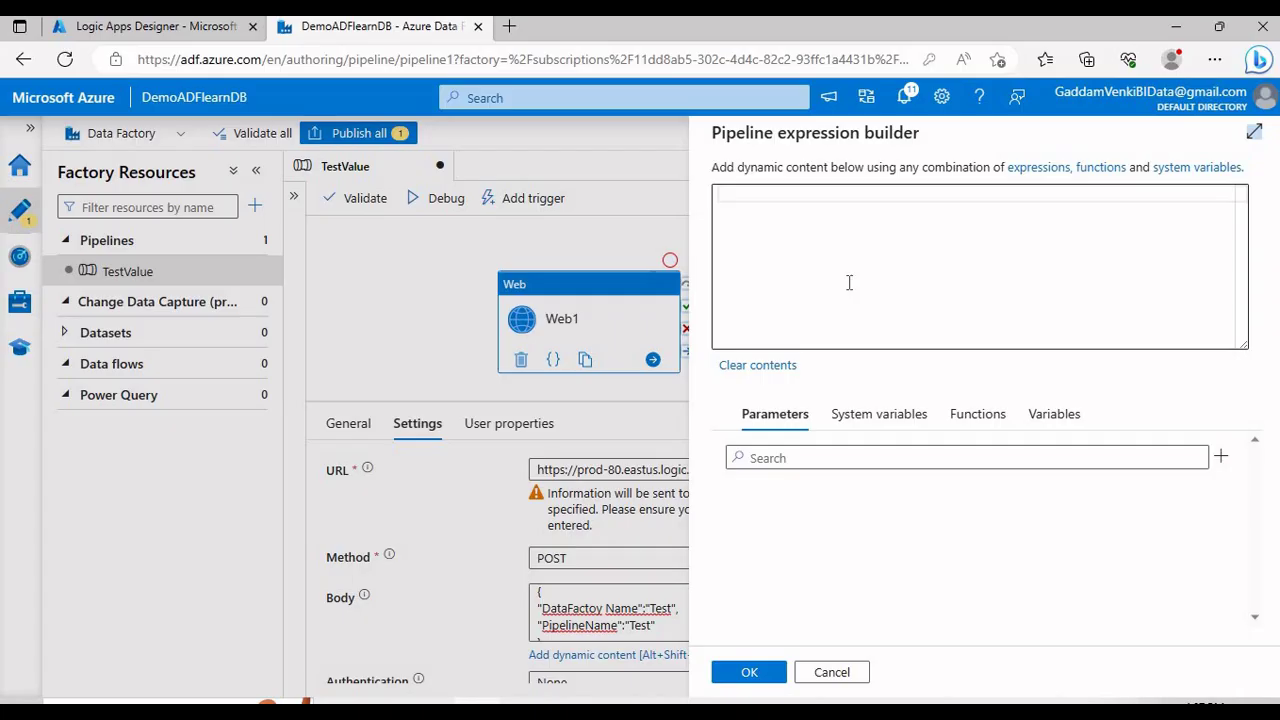
click(822, 670)
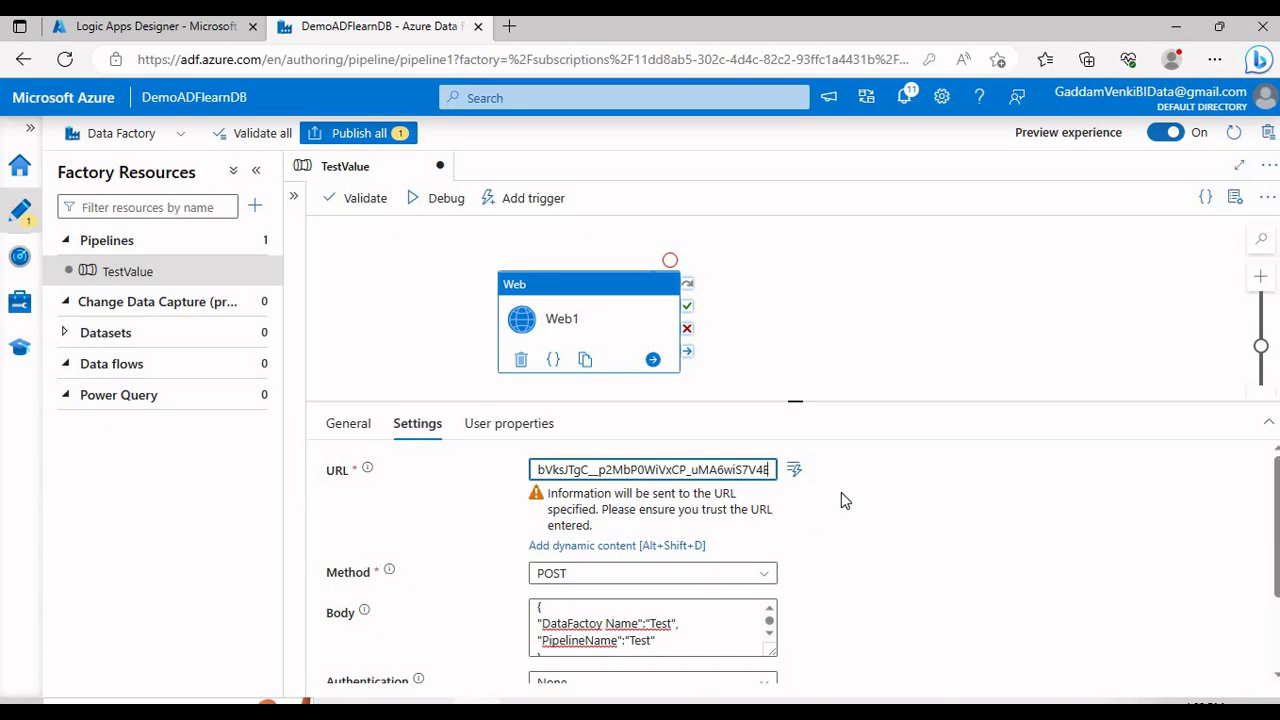
key(Home)
key(End)
click(853, 317)
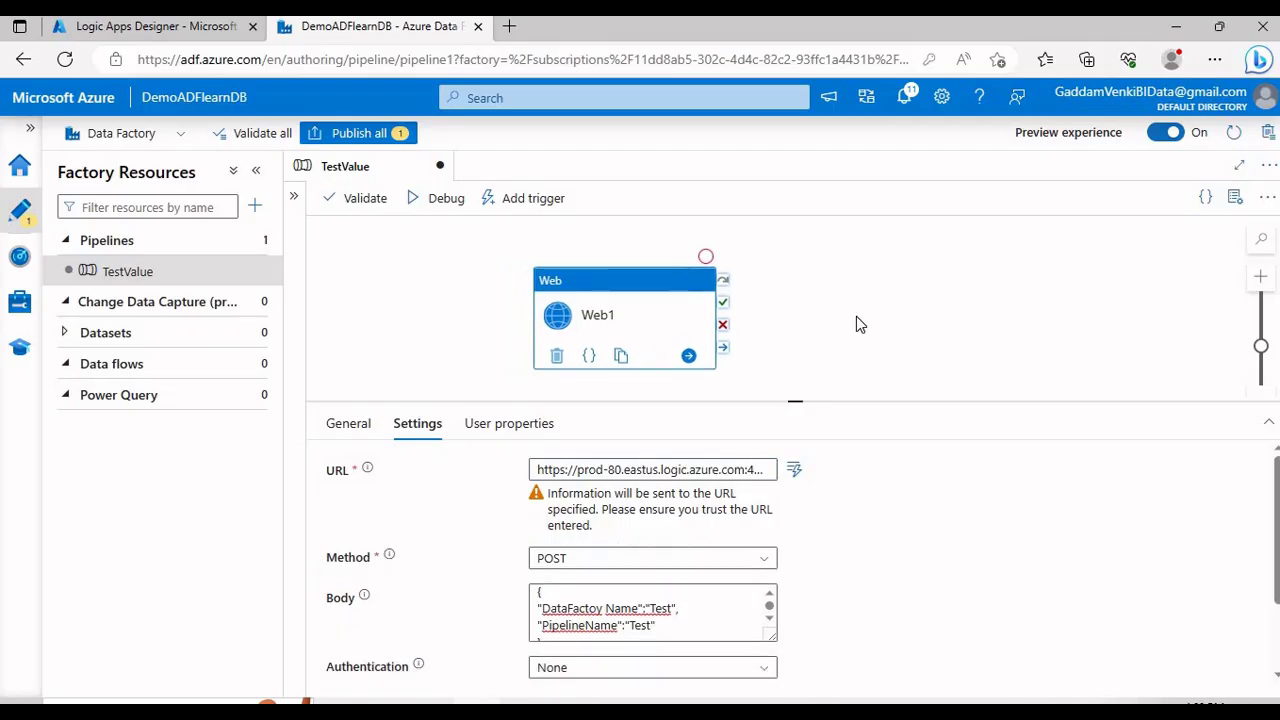
Step: Validate the TestValue pipeline, close the validation output, and start a debug run
click(352, 201)
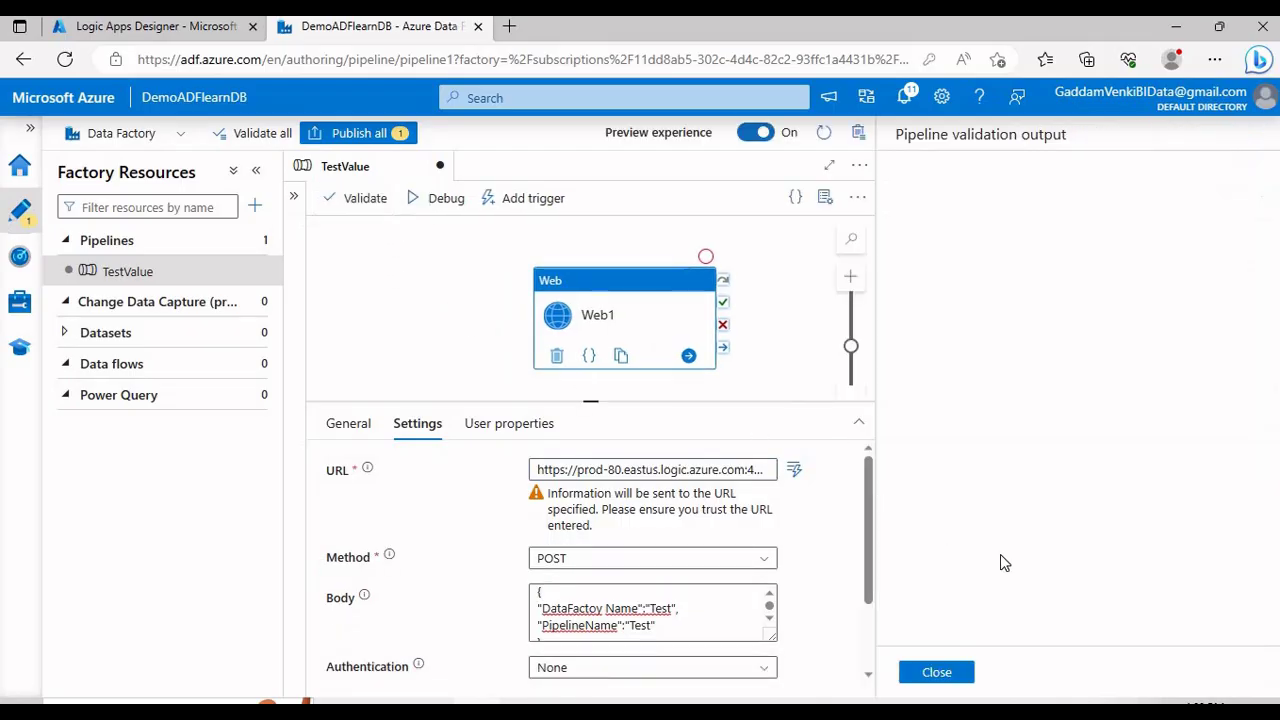
click(964, 672)
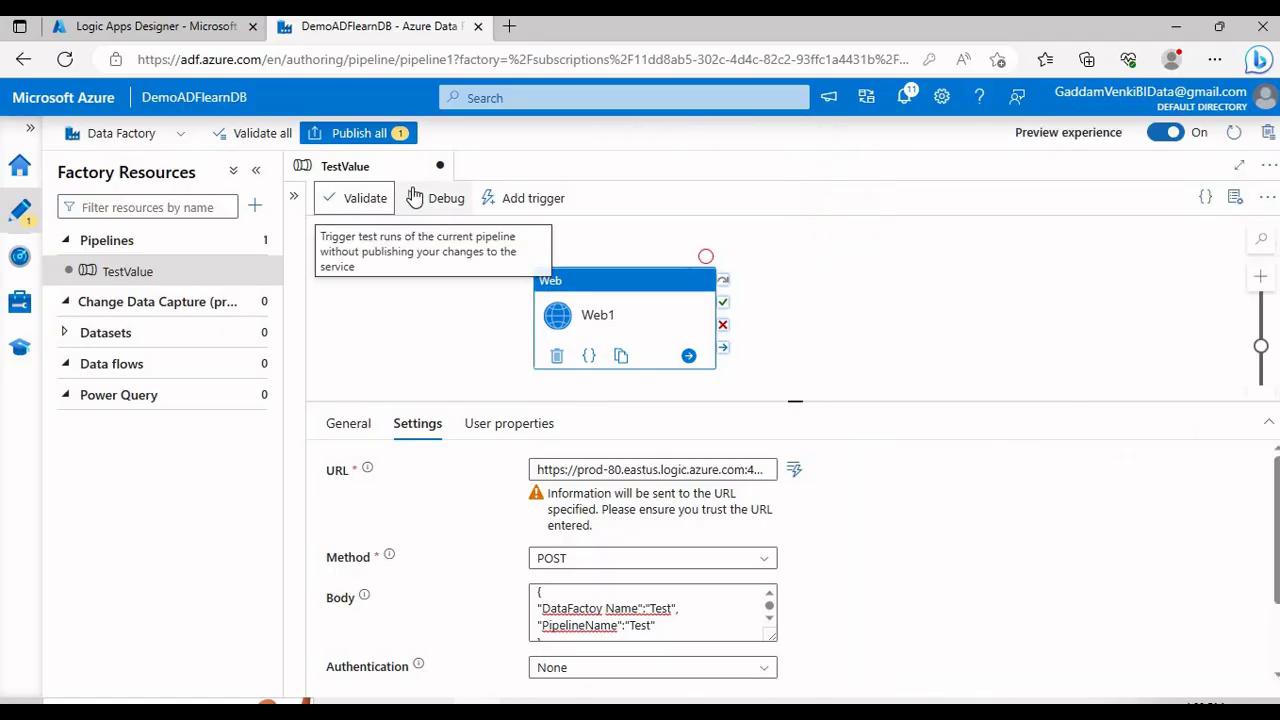
click(440, 198)
click(880, 349)
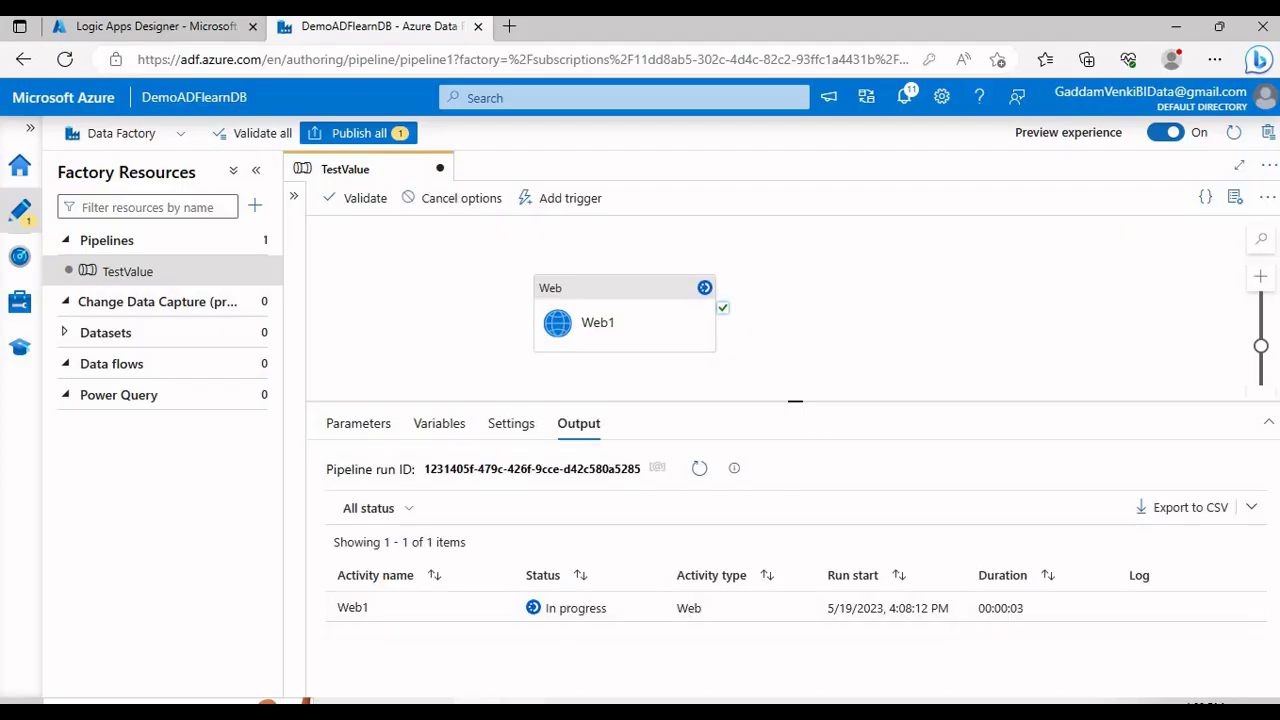
Step: Switch to Outlook, open the newest ADF Pipeline Notification email, and examine its data factory and pipeline name lines
click(506, 611)
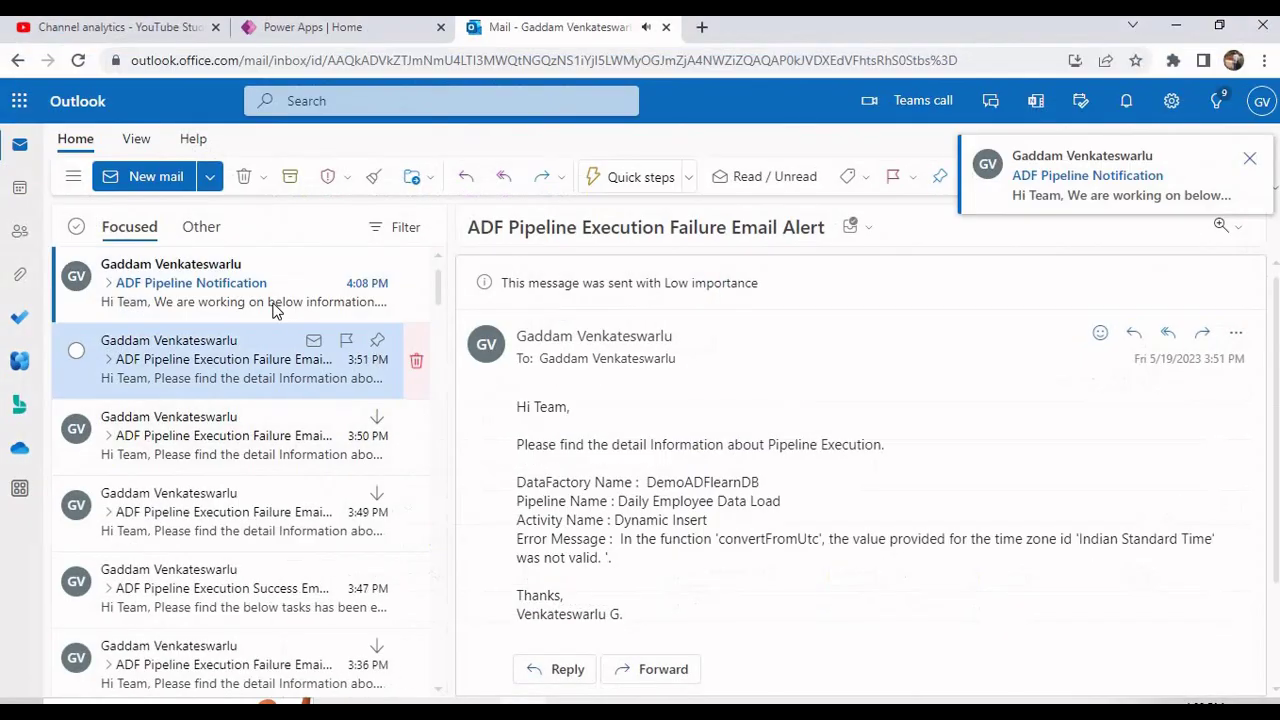
click(210, 287)
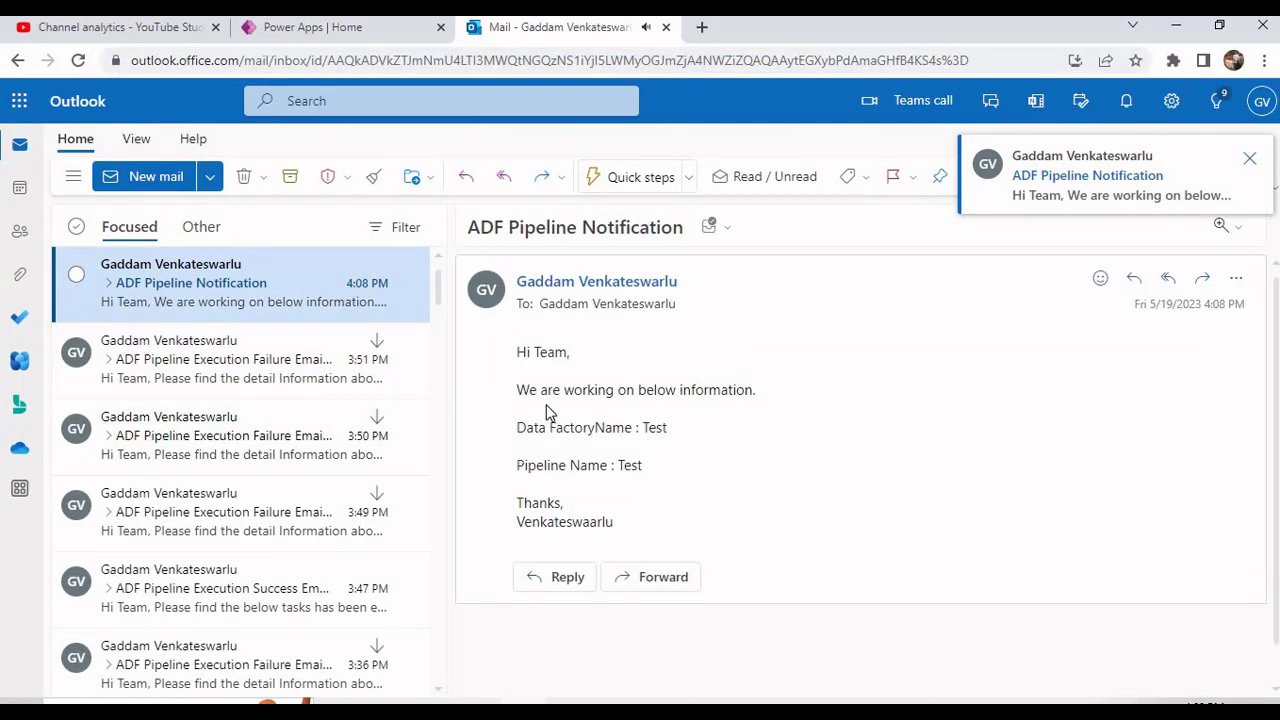
drag(530, 390, 643, 465)
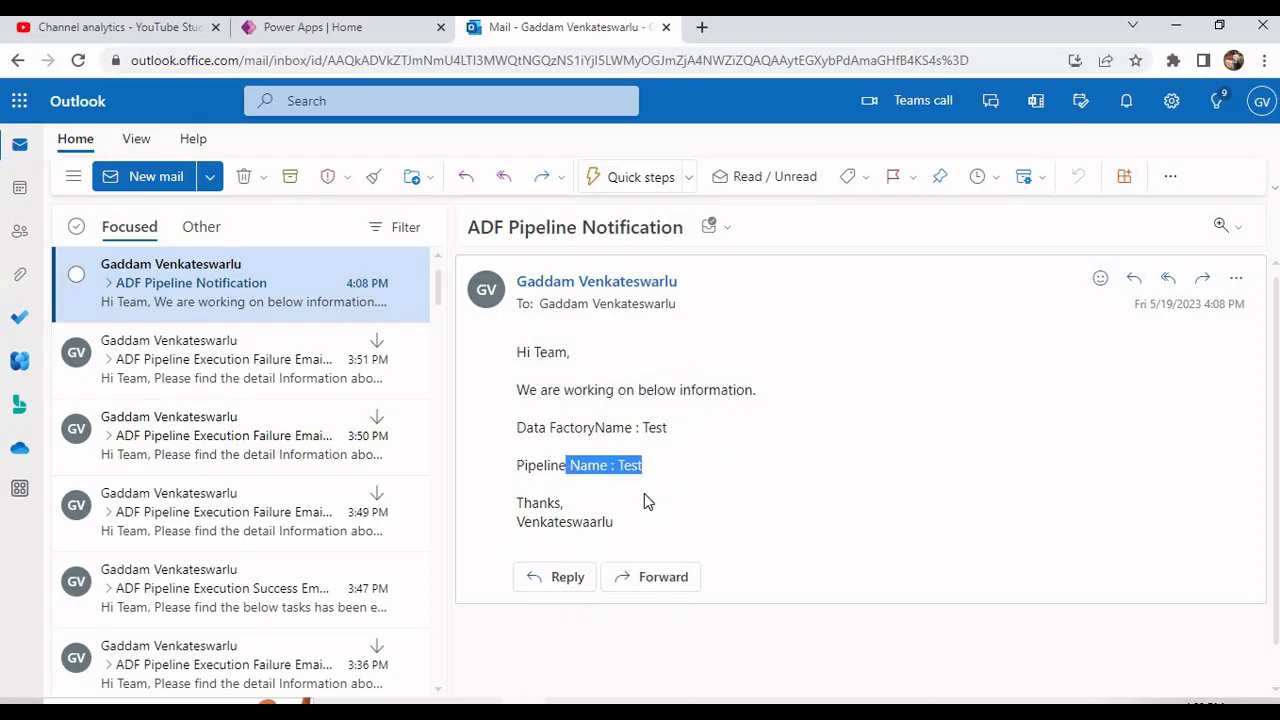
click(573, 430)
drag(517, 405, 683, 500)
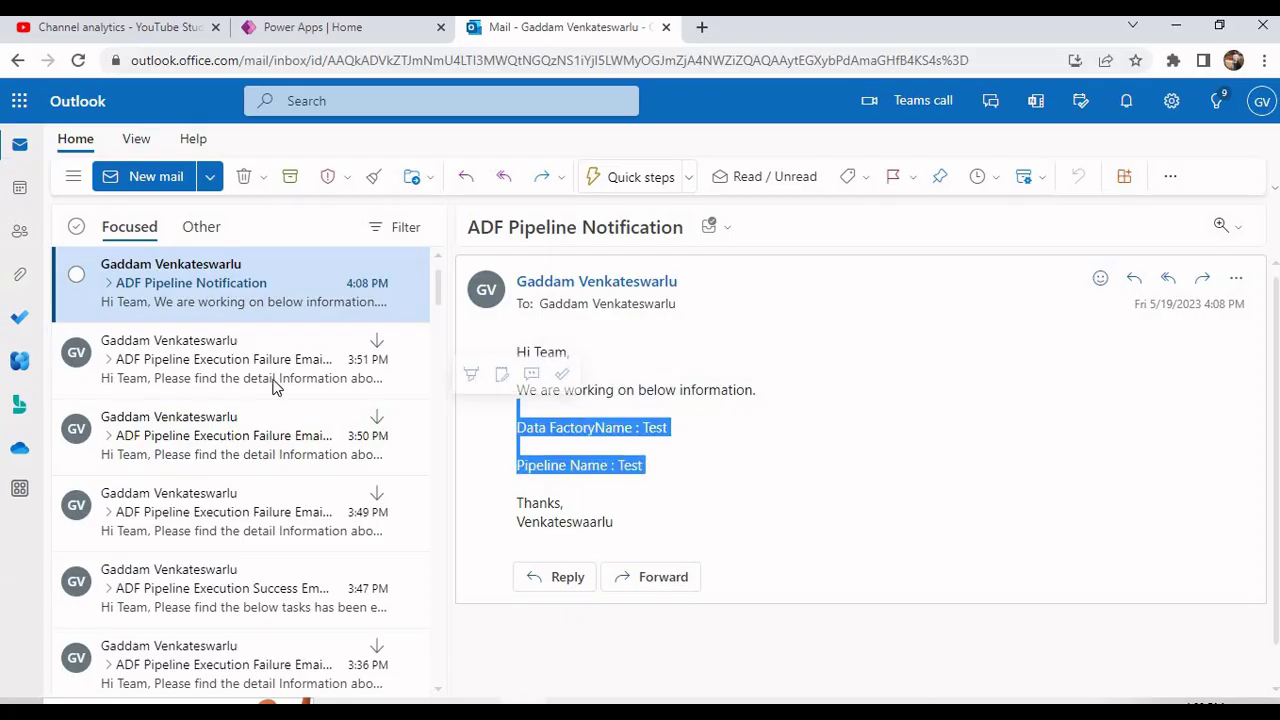
Step: Compare the 3:51 PM ADF Pipeline Execution Failure email's details with the ADF Pipeline Notification email
click(238, 370)
scroll(640, 420, down, 3)
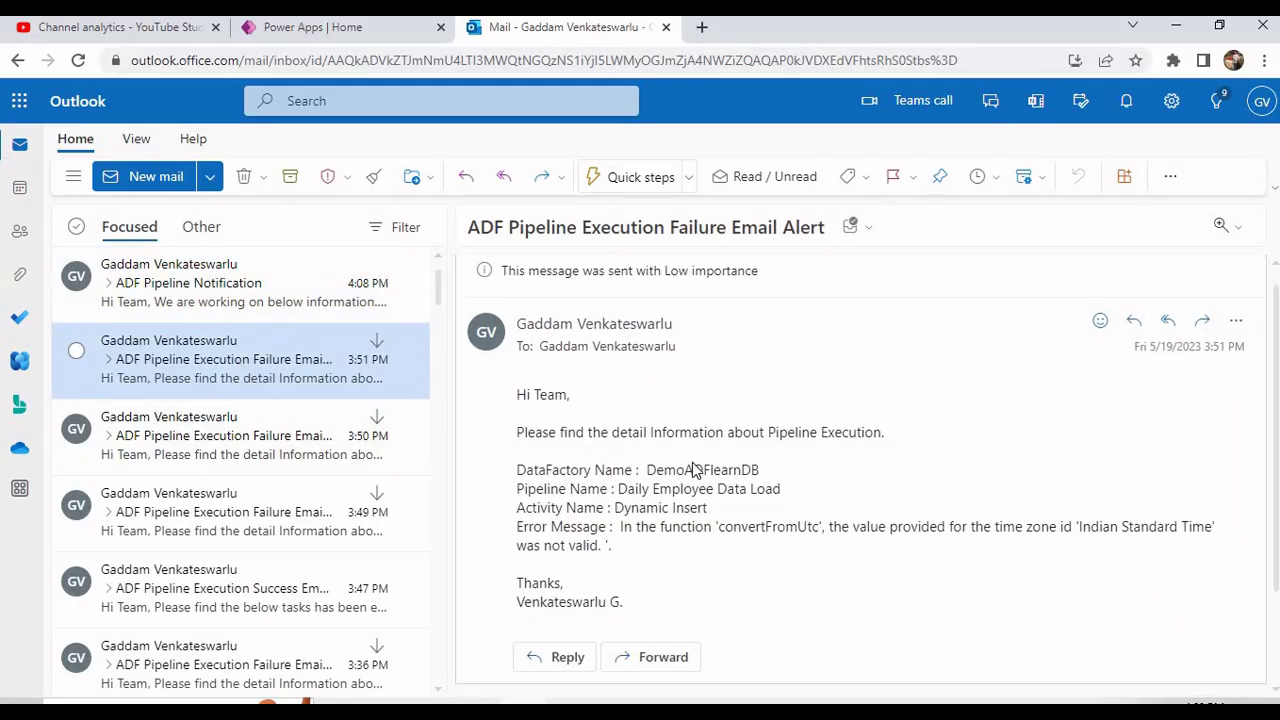
drag(607, 340, 754, 441)
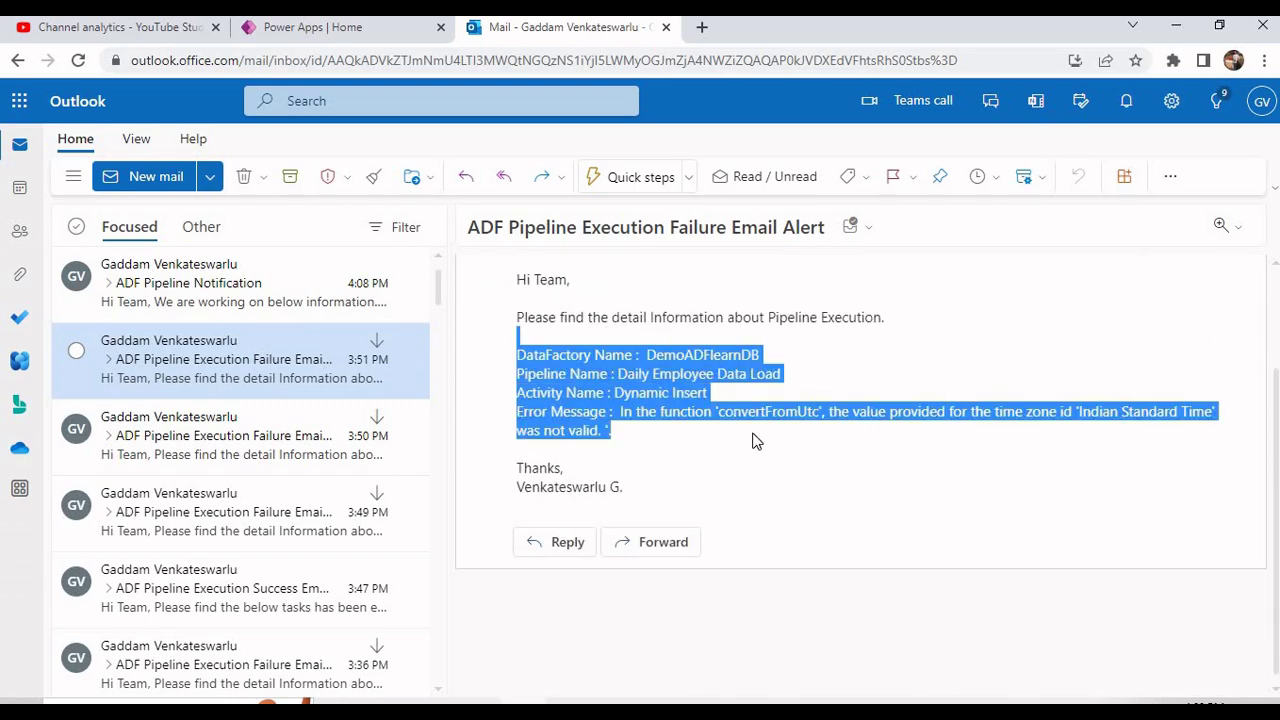
scroll(754, 441, up, 3)
click(243, 286)
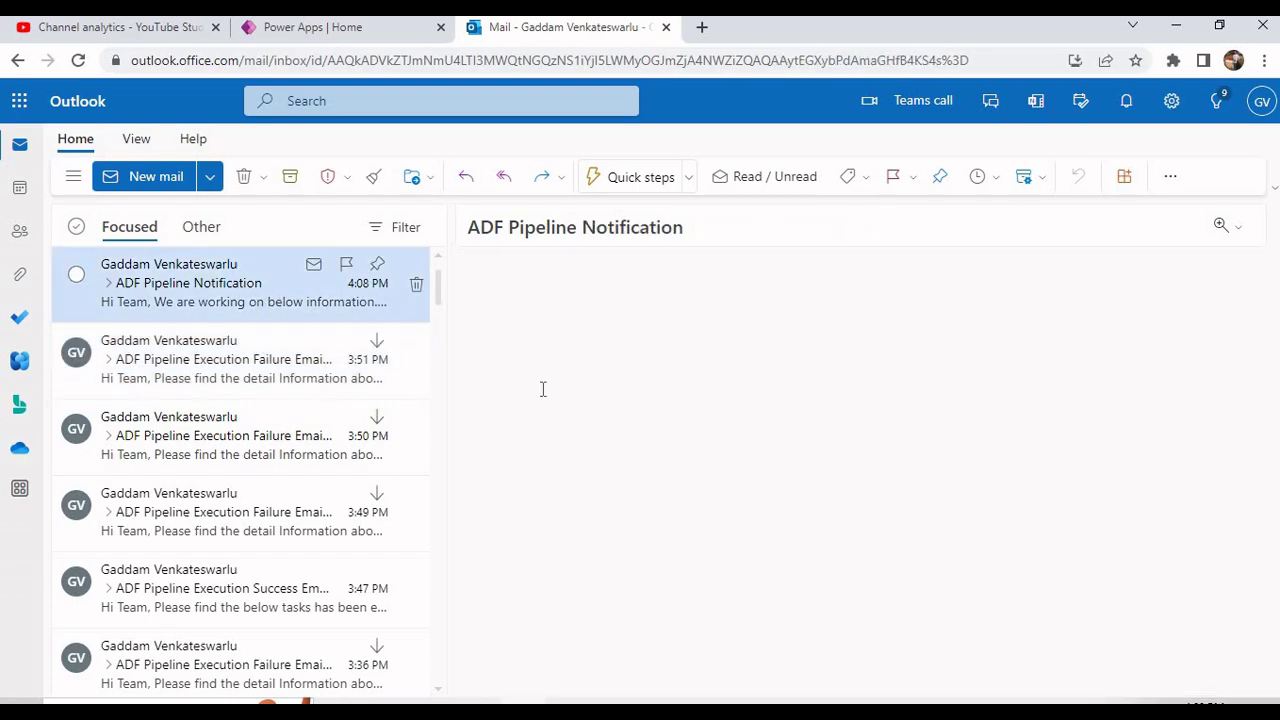
click(282, 382)
click(252, 282)
Step: Return to the Logic Apps Designer and review the HTTP request trigger's schema and the Send an email action's body
key(alt+Tab)
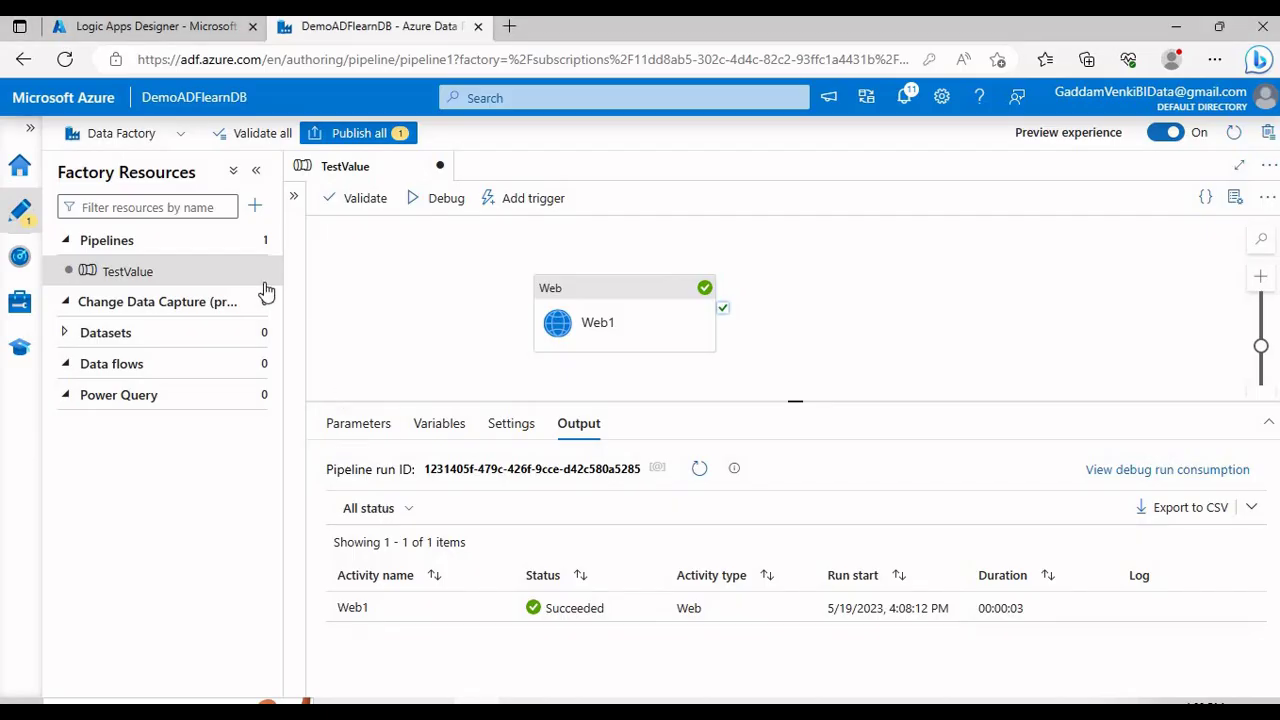
click(183, 34)
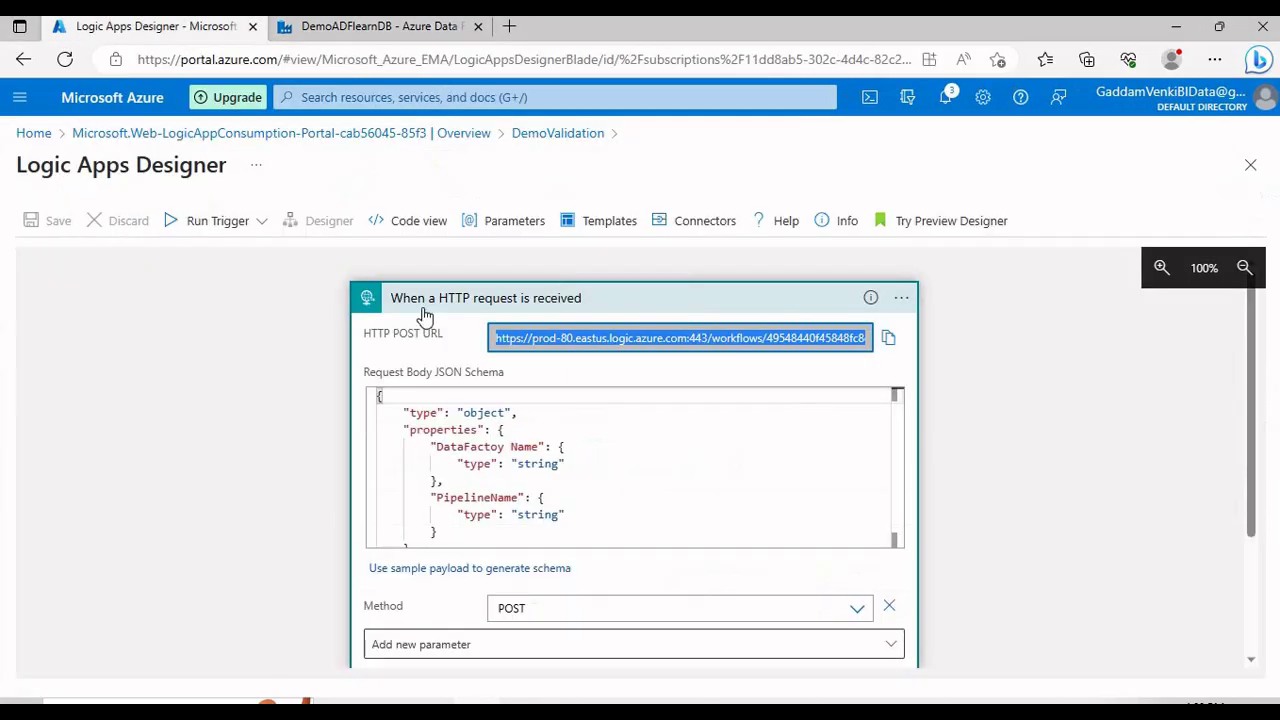
click(498, 305)
click(497, 370)
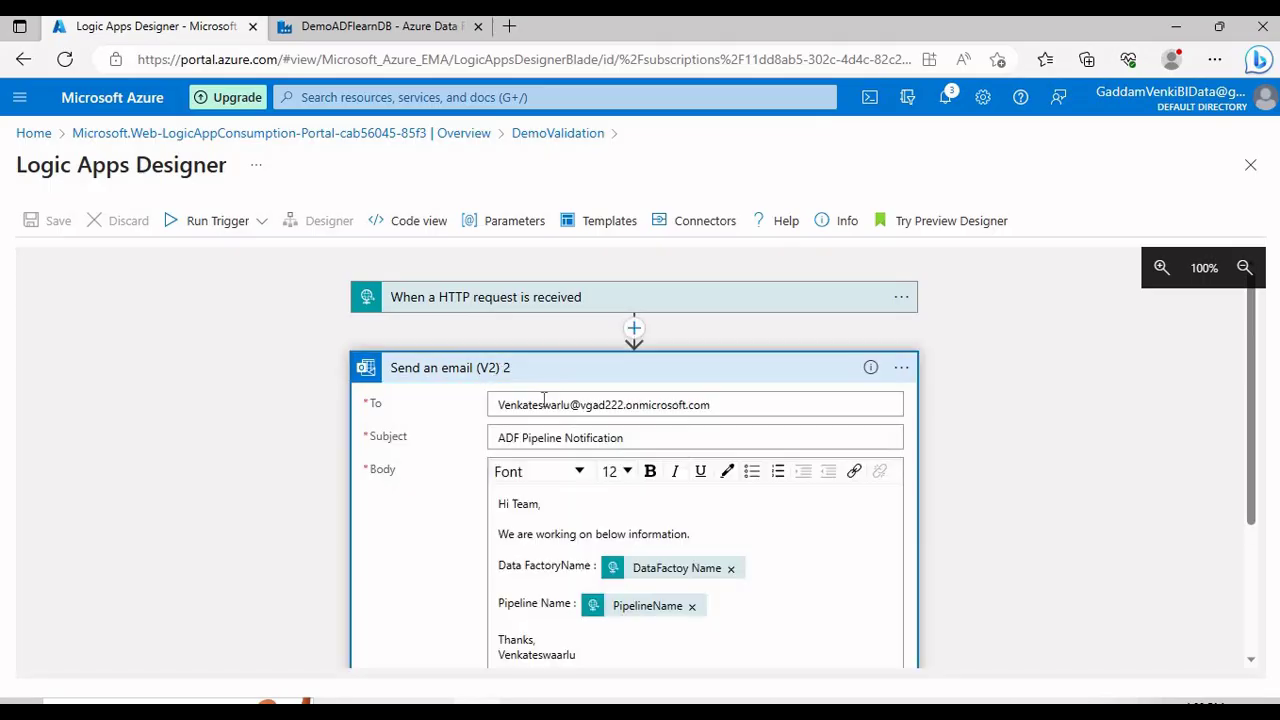
click(534, 302)
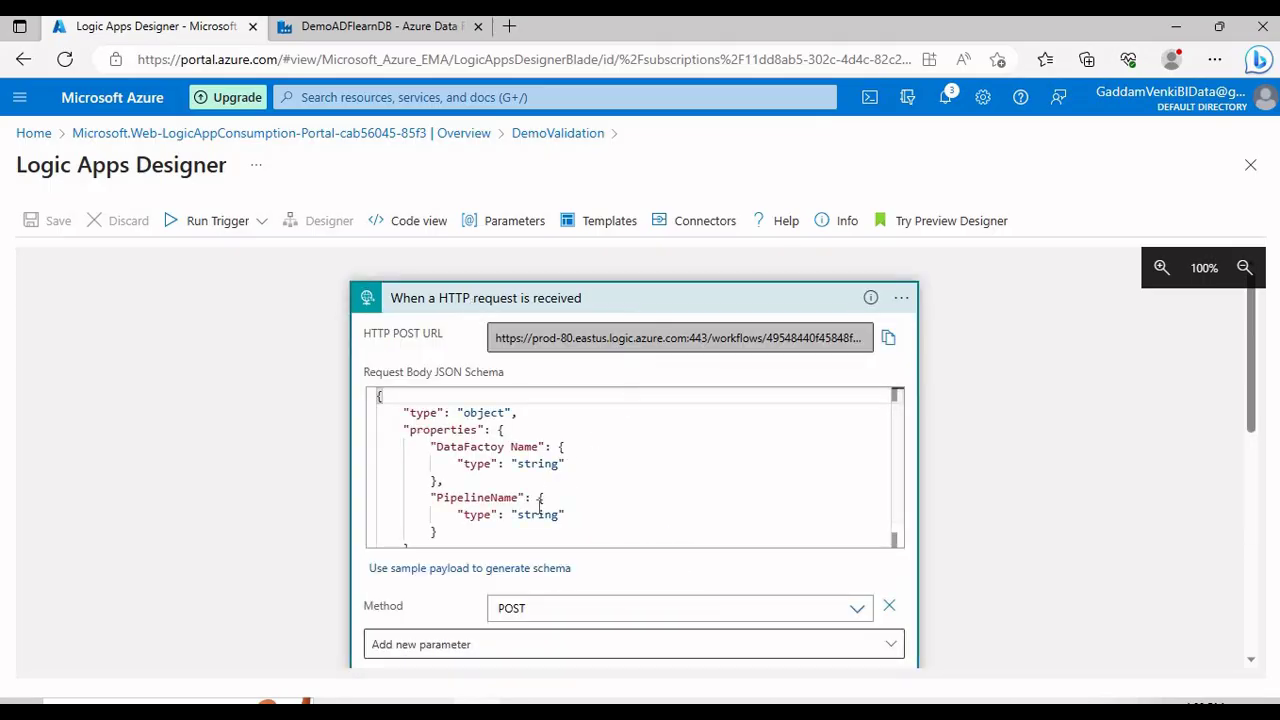
click(540, 298)
click(500, 366)
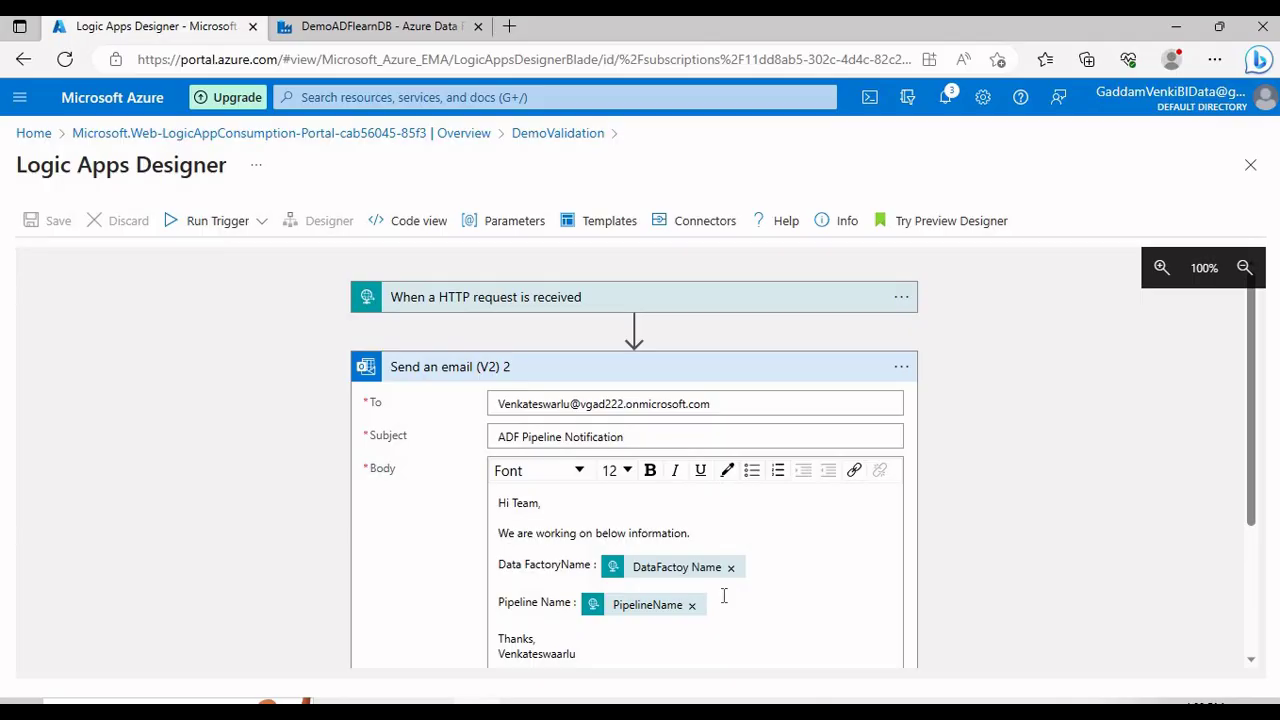
scroll(724, 596, down, 1)
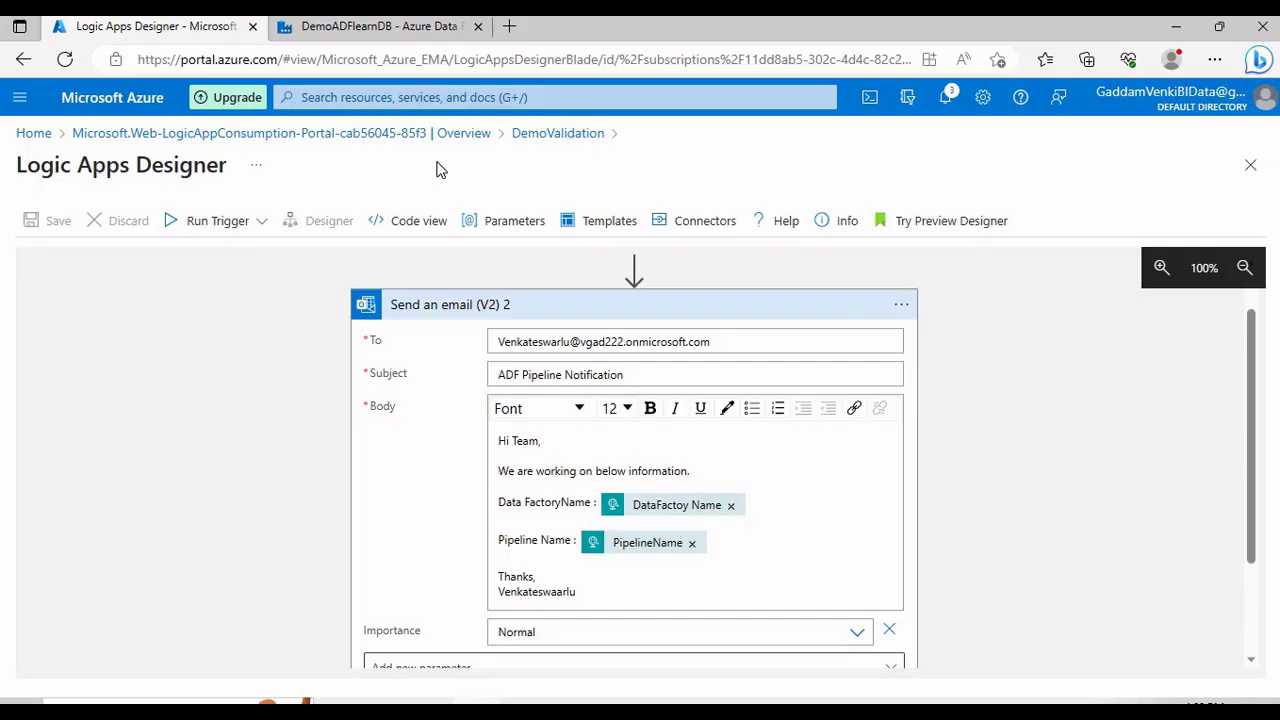
Step: Switch back to the data factory and review the Web activity's URL, method and body settings in the TestValue pipeline
key(ctrl+Tab)
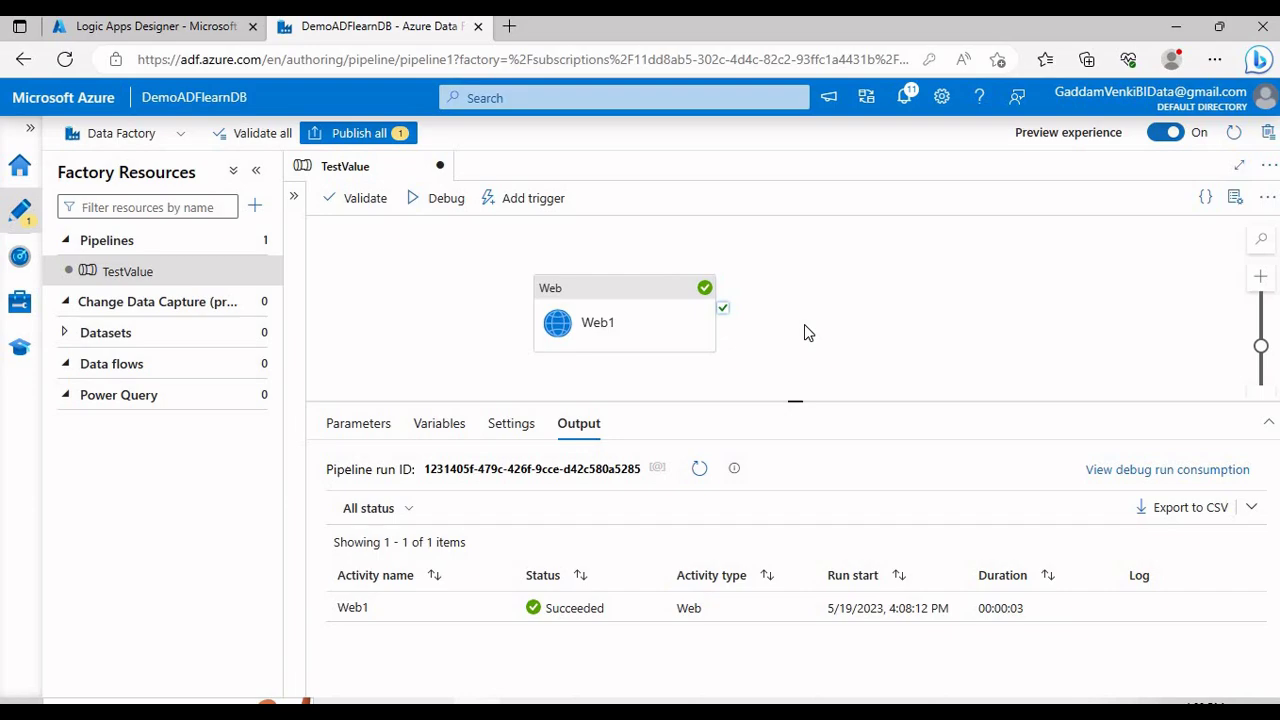
click(634, 334)
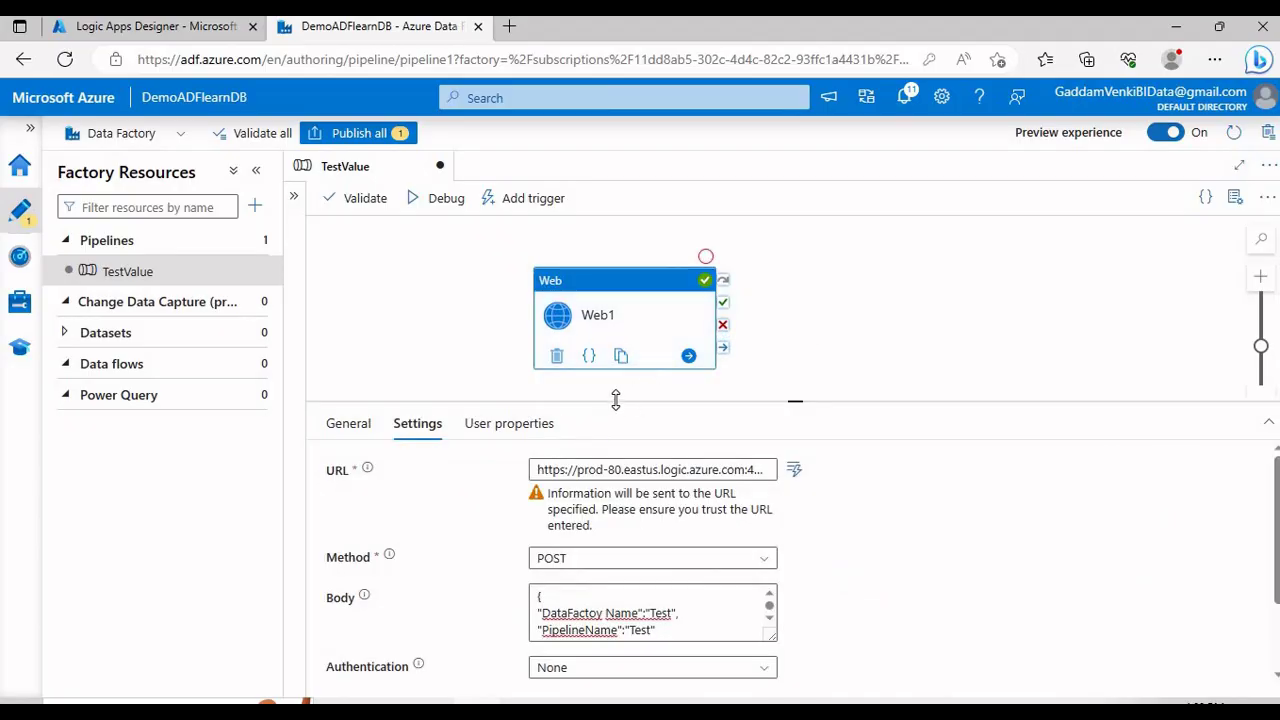
drag(614, 401, 771, 363)
click(900, 316)
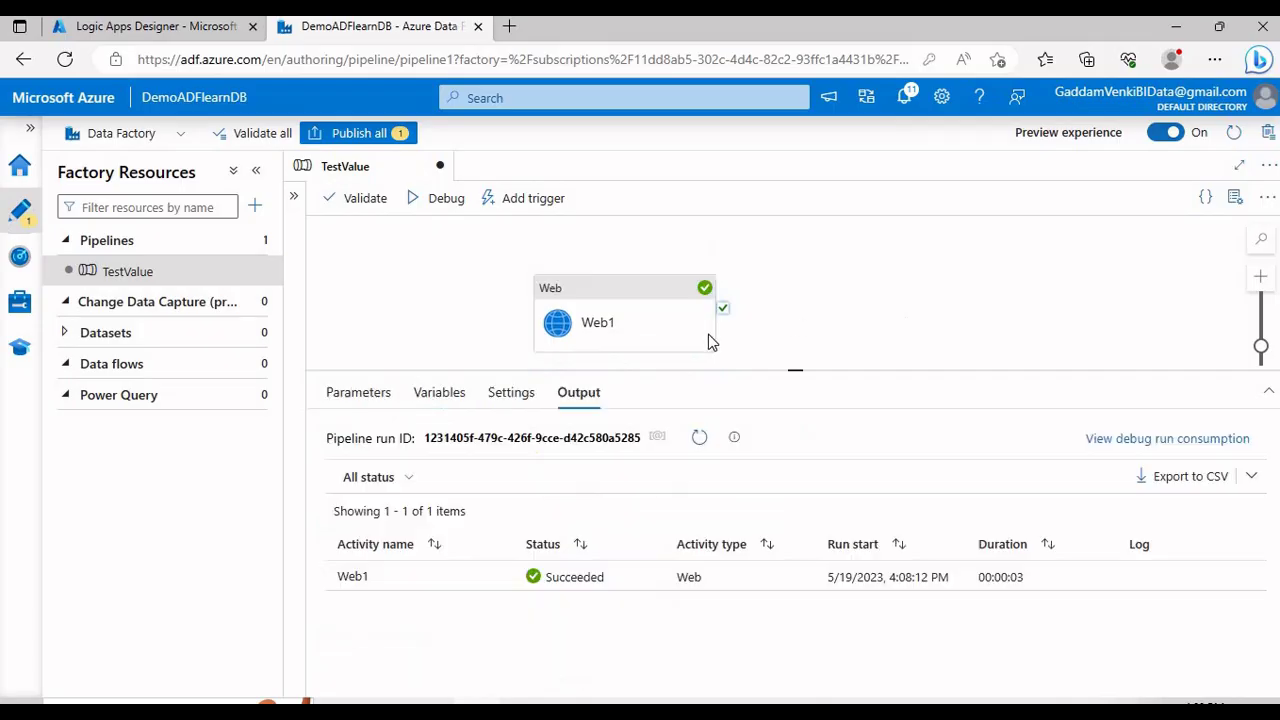
Step: Debug the TestValue pipeline again and examine the newest ADF Pipeline Notification email in Outlook
click(446, 200)
key(alt+Tab)
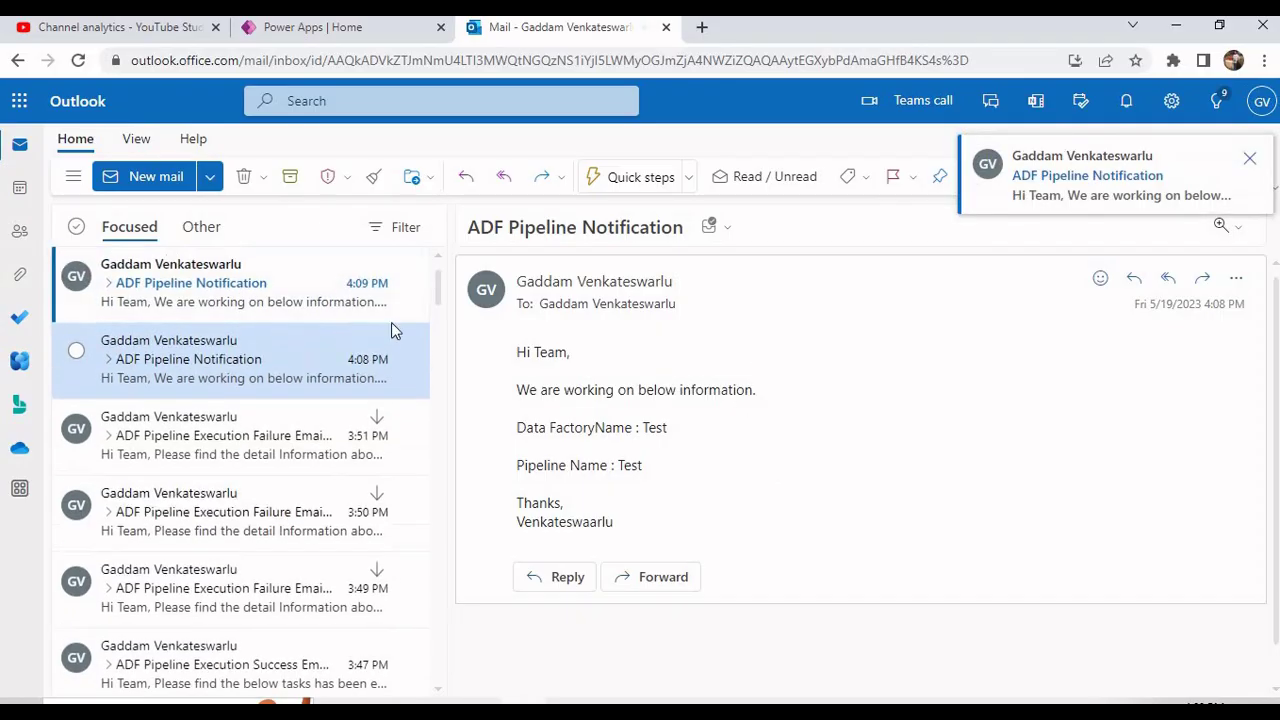
click(282, 290)
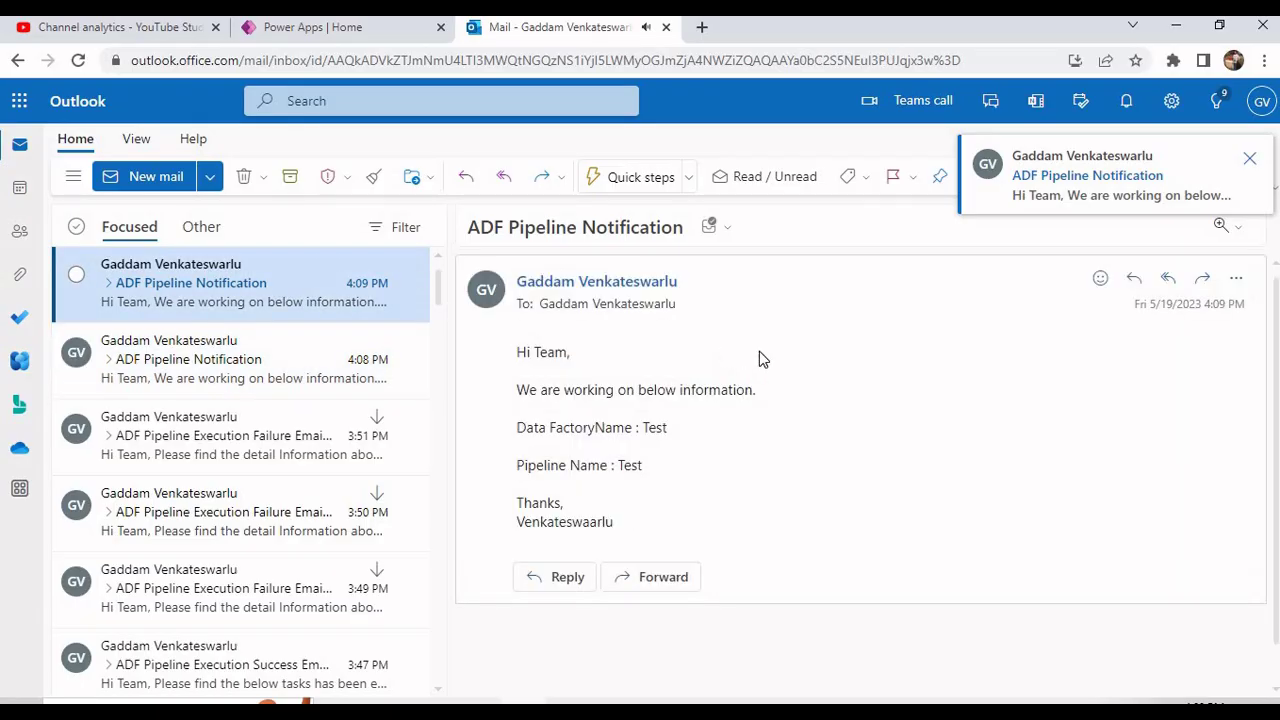
drag(728, 430, 650, 378)
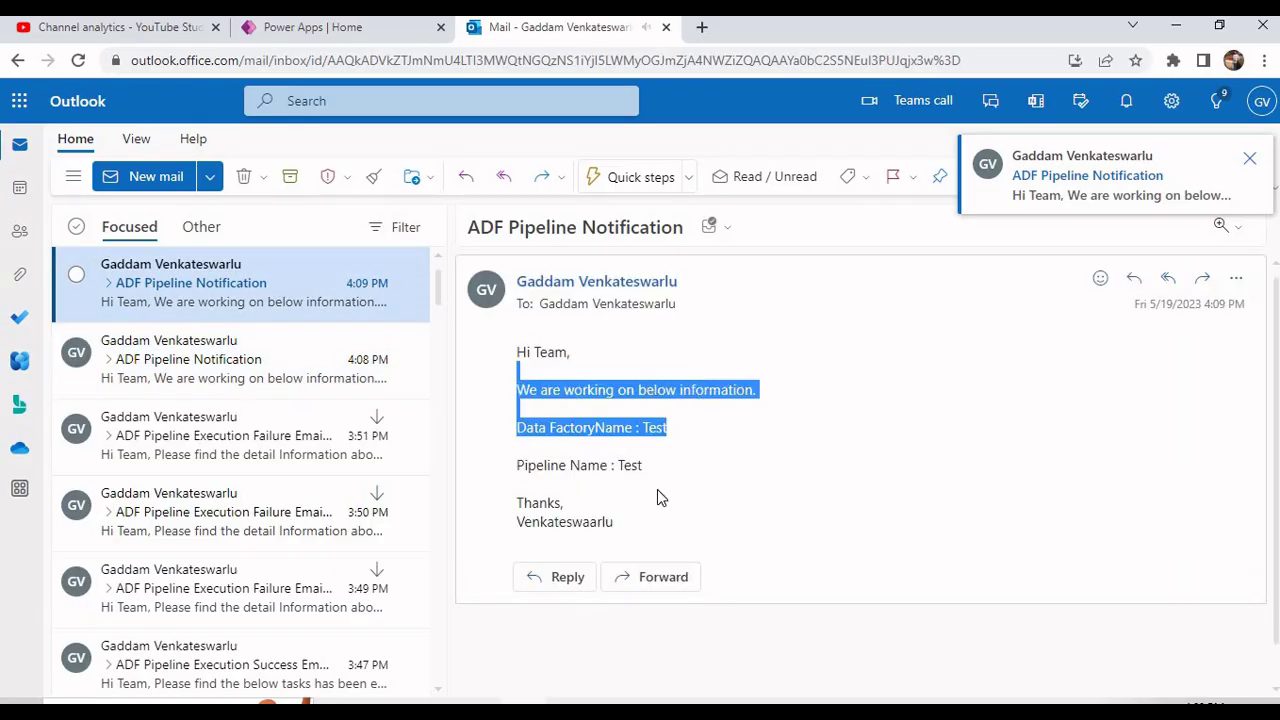